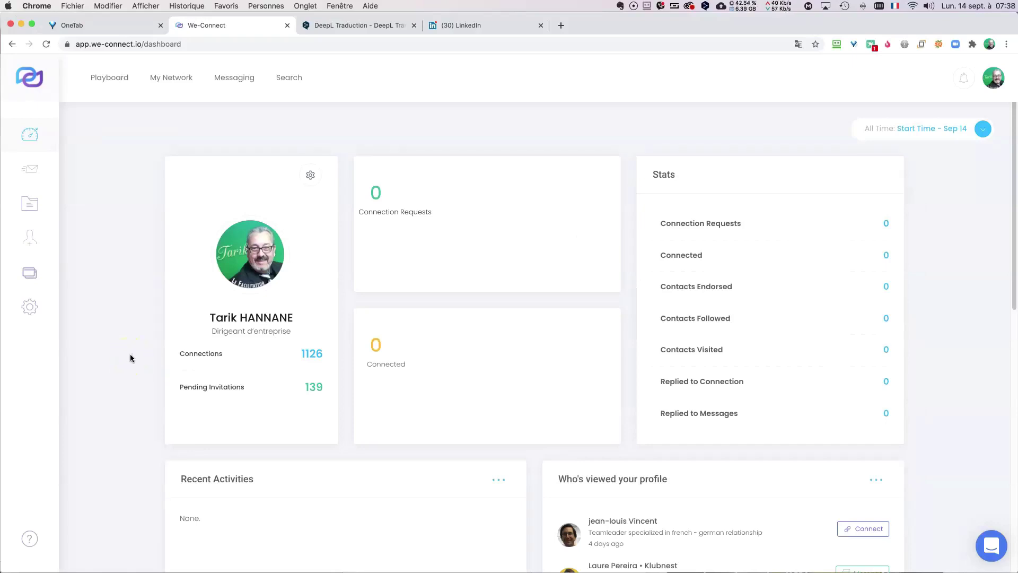
Translate the We-Connect dashboard page from English into French
scroll(138, 358, "down", 5)
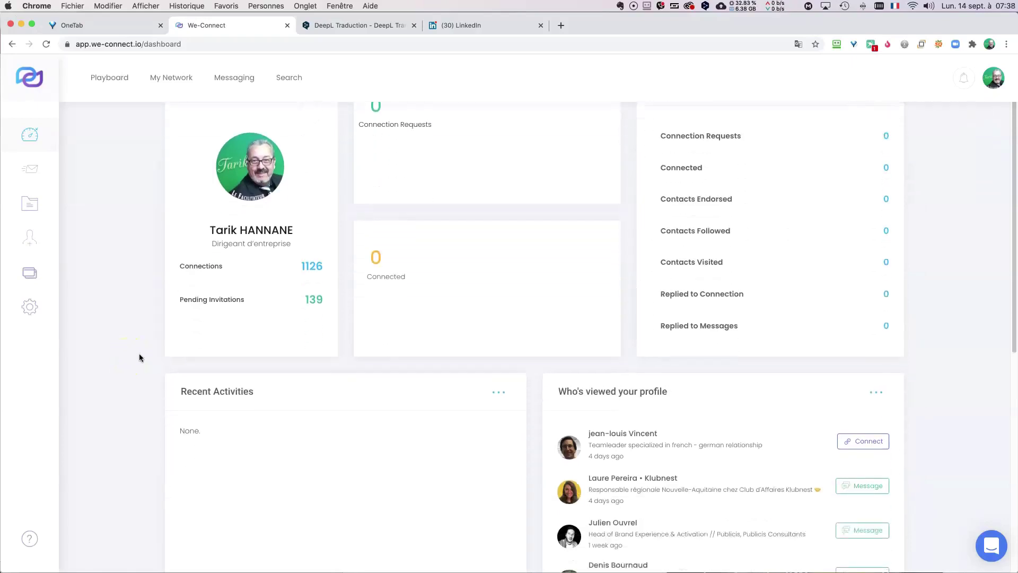
scroll(139, 357, "up", 2)
scroll(140, 357, "up", 1)
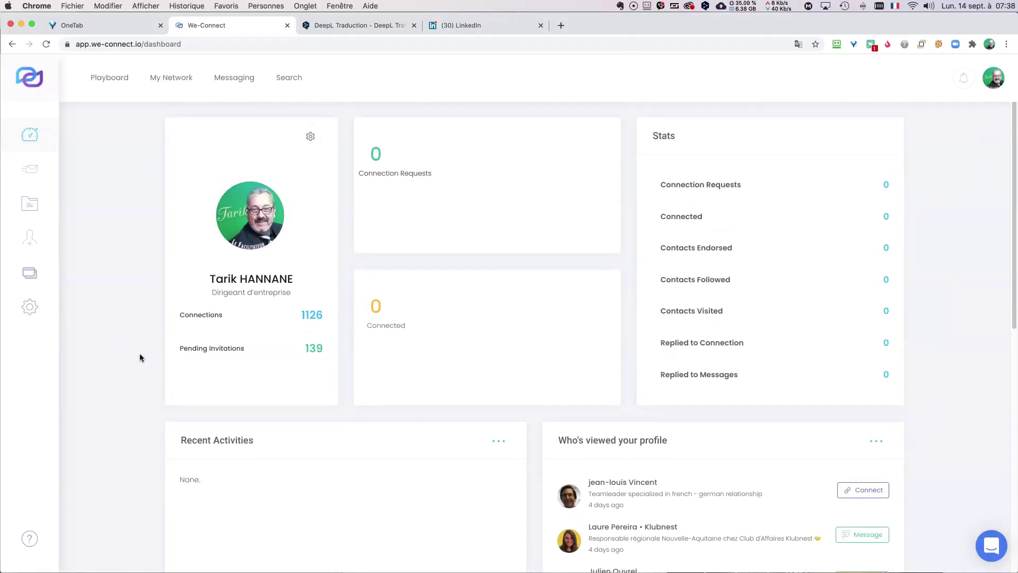
left_click(144, 358)
left_click(799, 45)
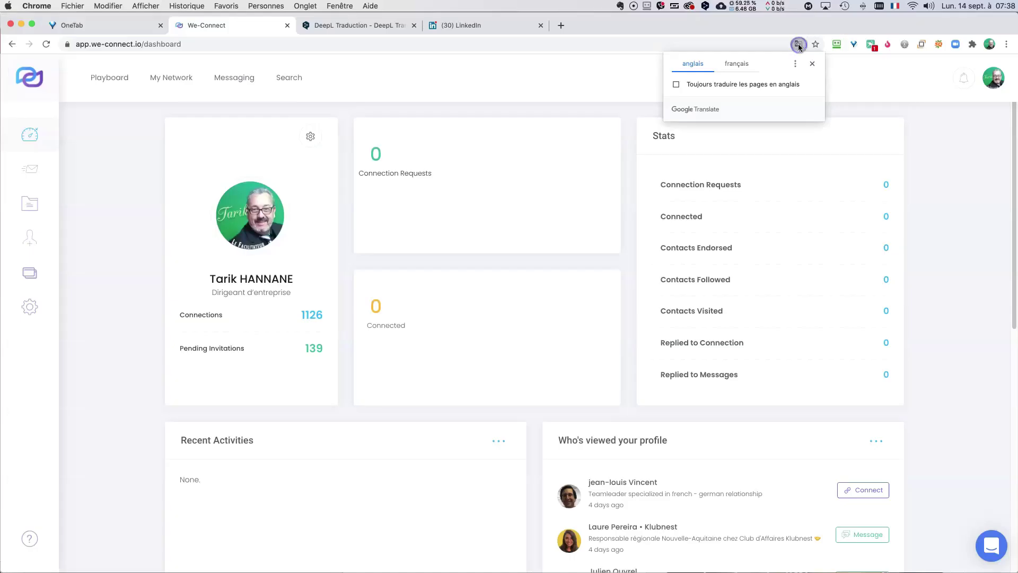
left_click(737, 65)
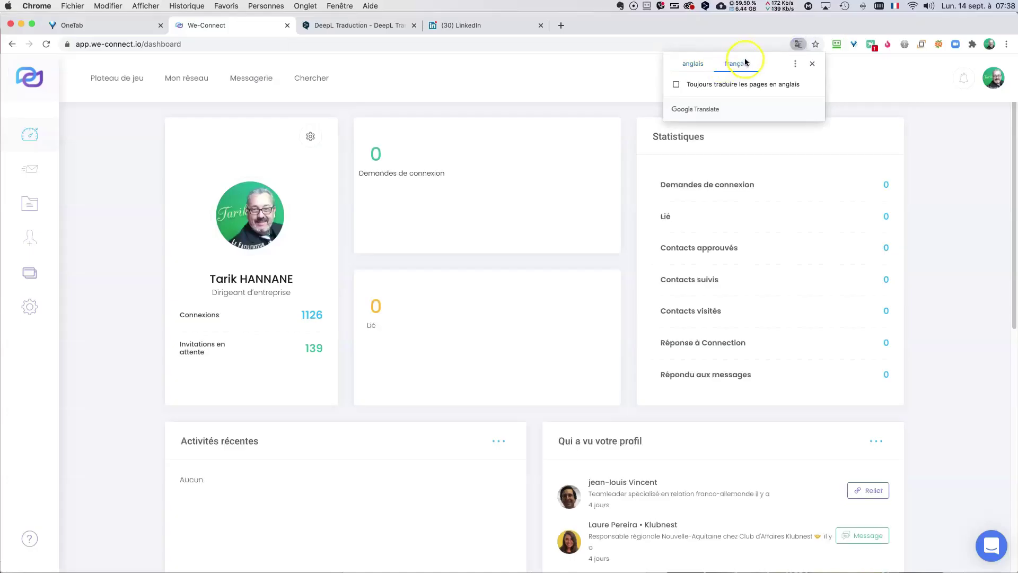
left_click(134, 272)
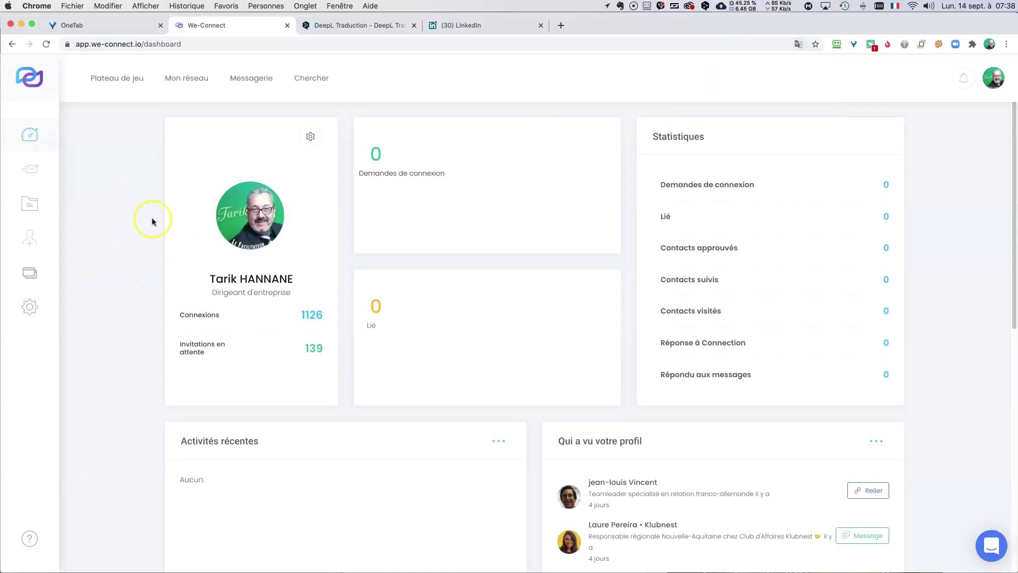
Look through the dashboard's statistics, recent activities, profile visitors, pending invitations and suggested contacts
scroll(496, 369, "down", 5)
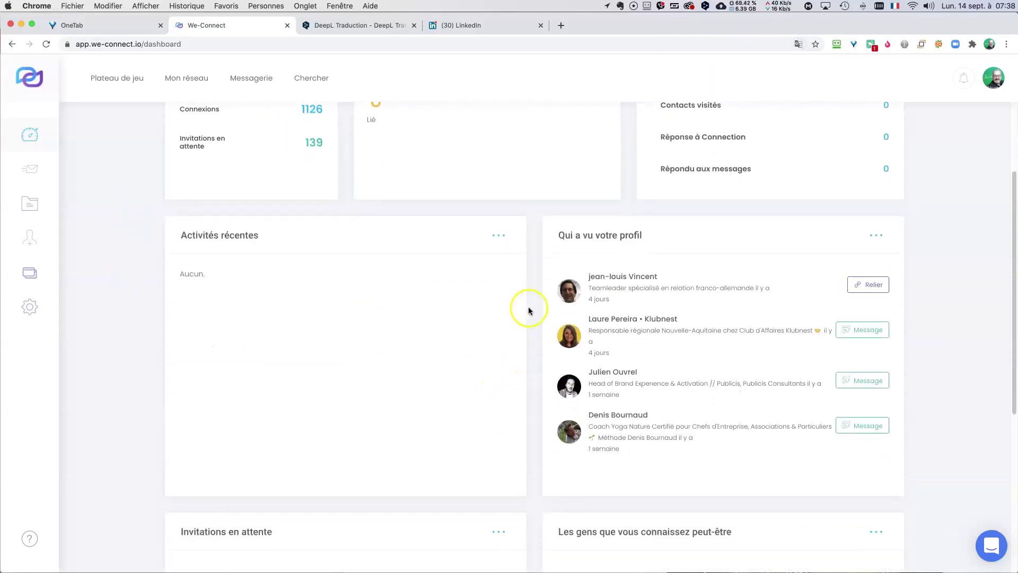
scroll(549, 311, "down", 8)
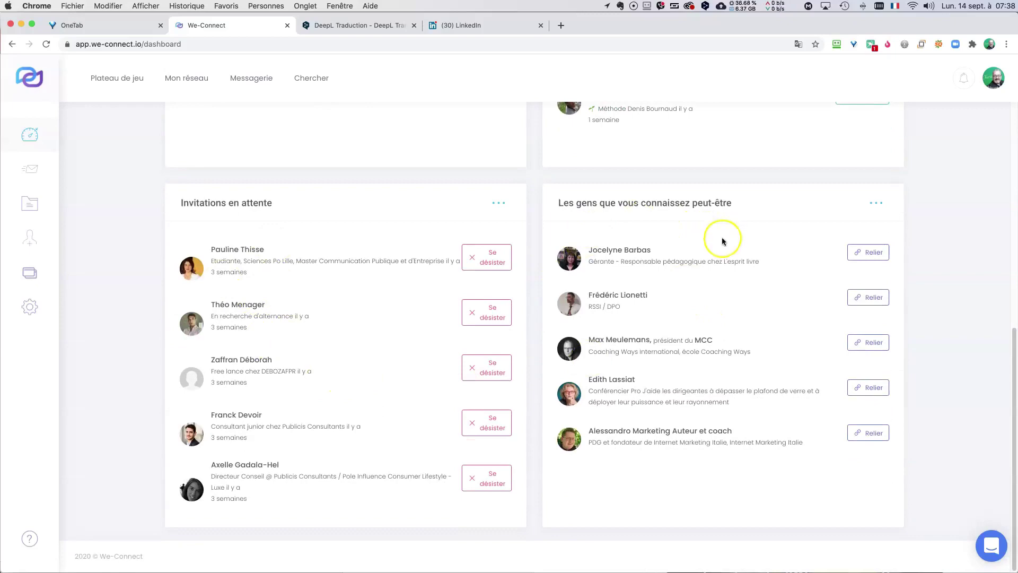
scroll(717, 247, "up", 8)
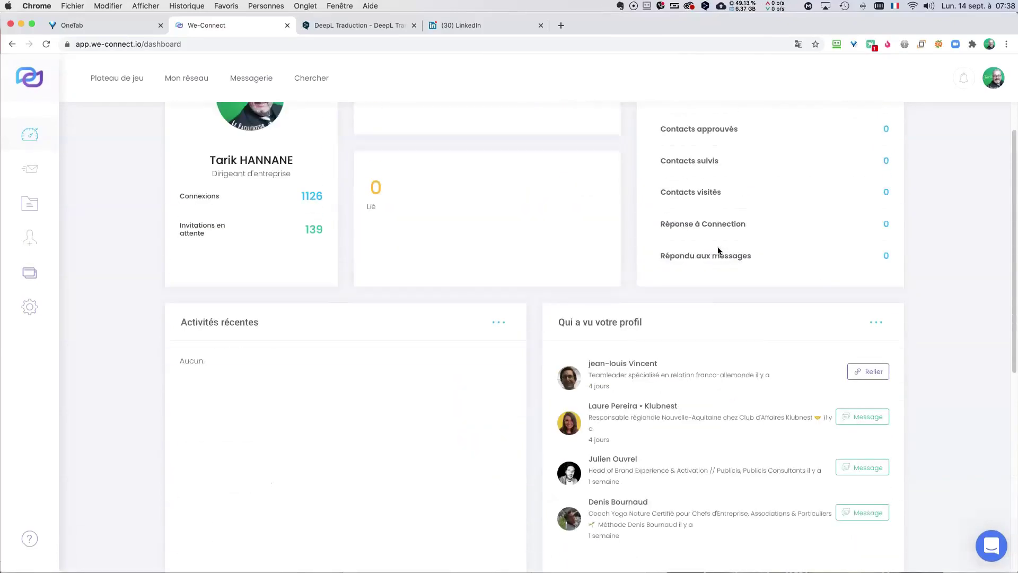
scroll(717, 251, "up", 3)
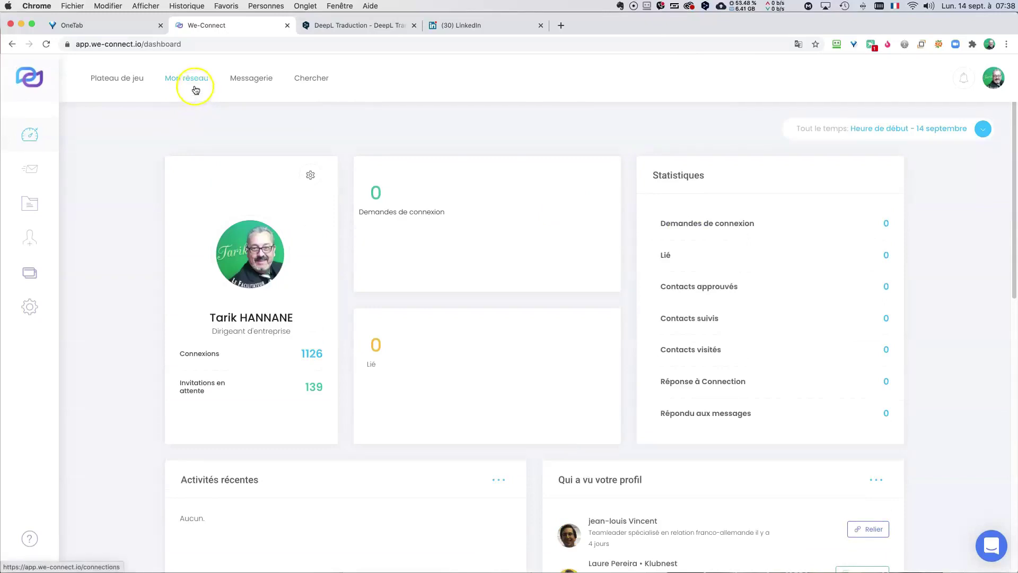
View the Plateau de jeu page and look through the connections list in Mon réseau
left_click(114, 79)
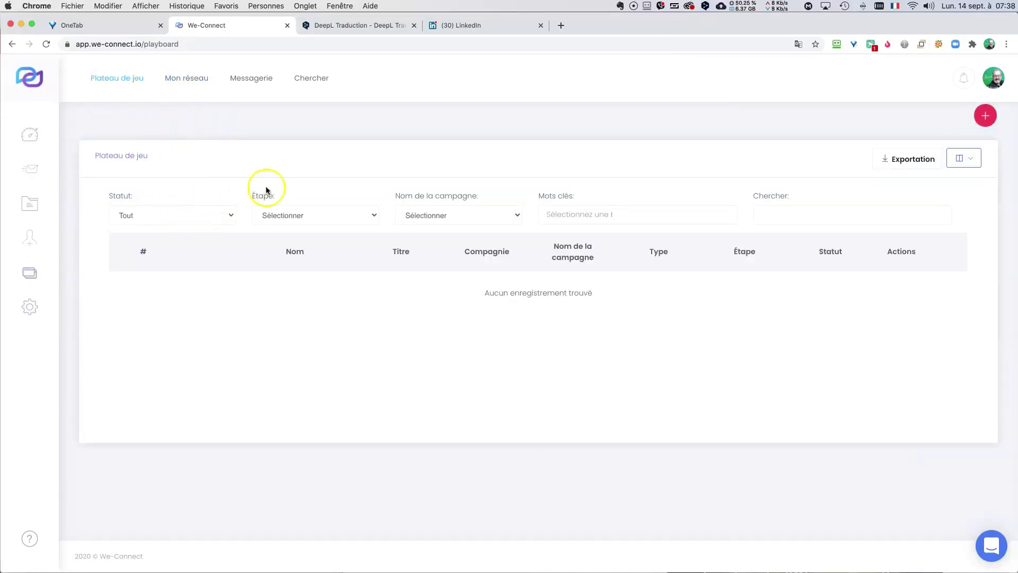
left_click(194, 81)
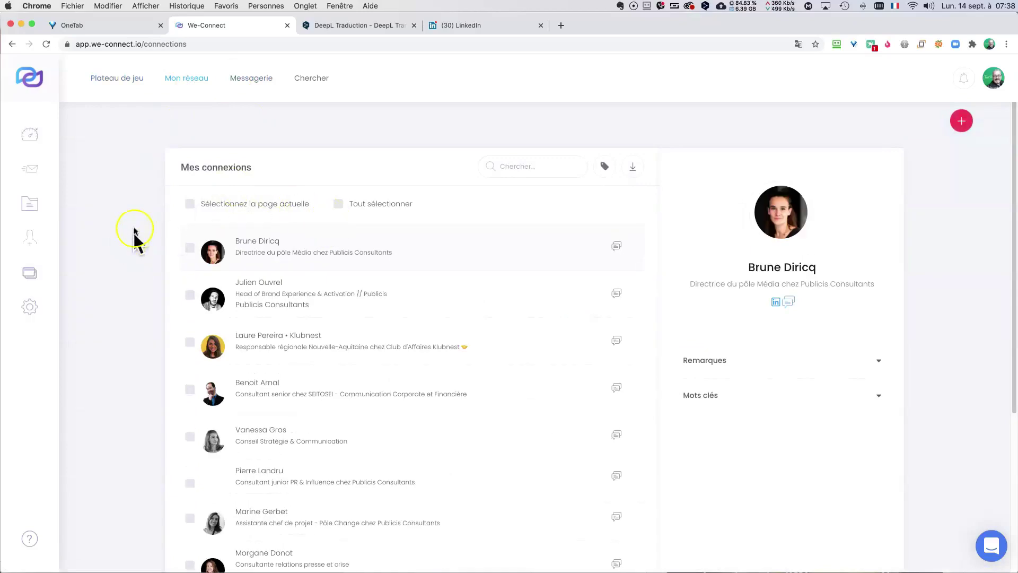
scroll(141, 268, "down", 5)
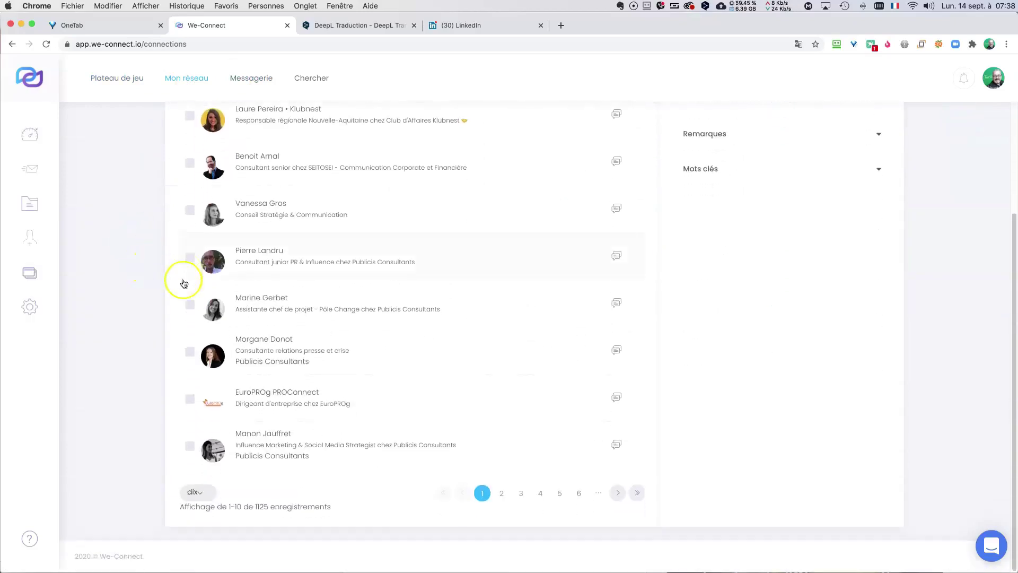
scroll(137, 261, "up", 5)
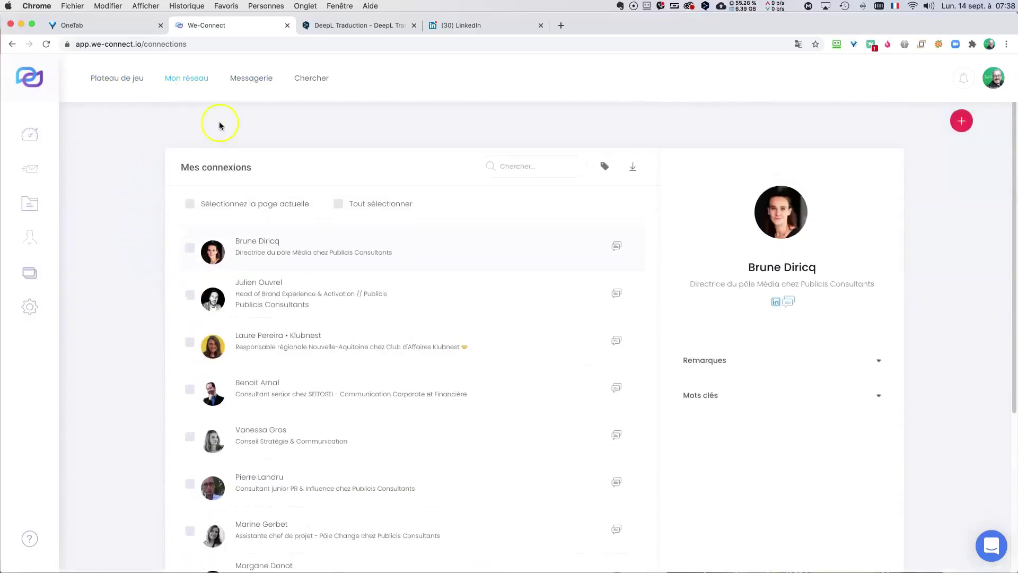
Open the Messagerie inbox and look through the most recent conversation
left_click(246, 80)
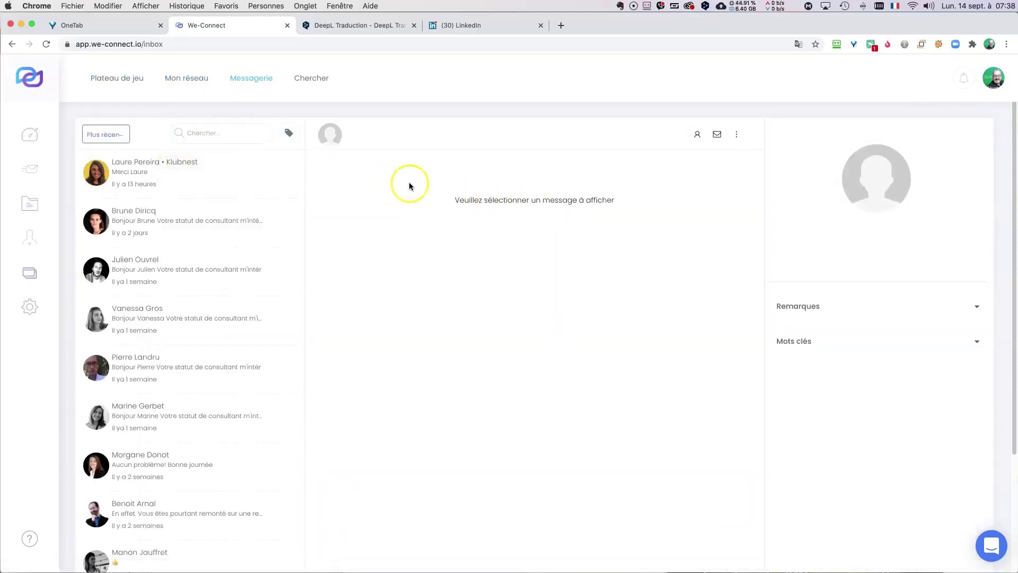
left_click(162, 173)
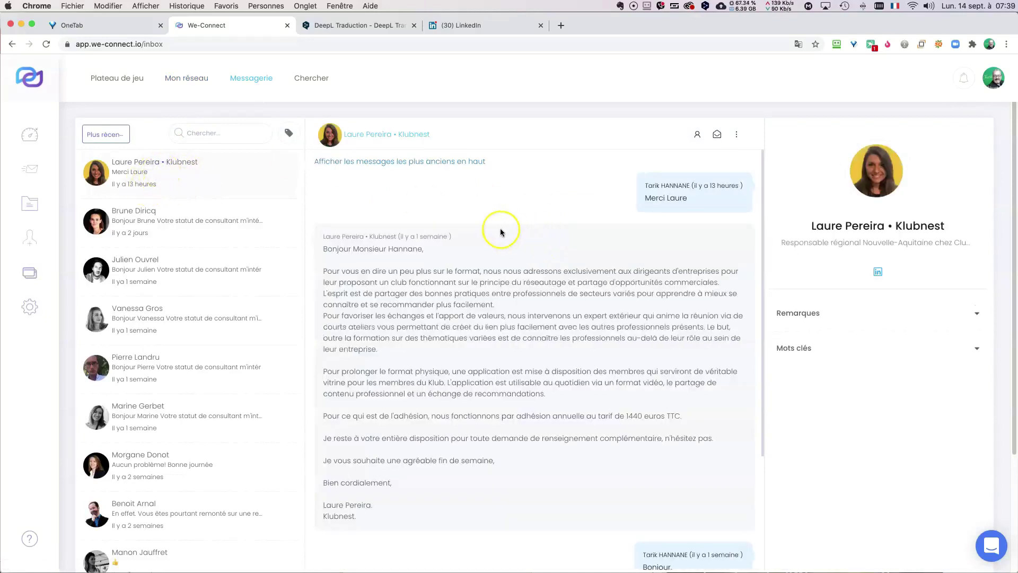
scroll(563, 215, "down", 4)
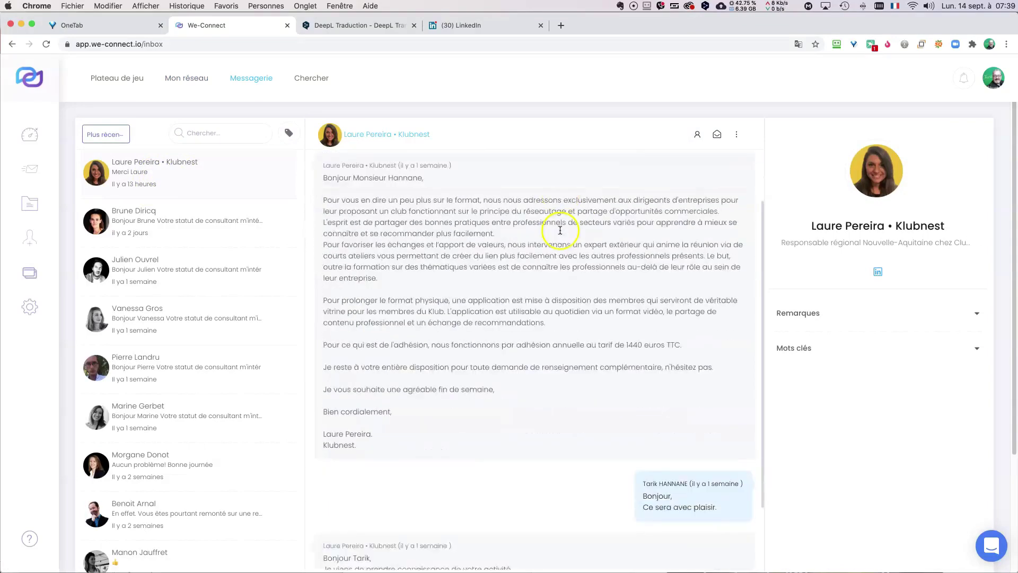
scroll(556, 226, "up", 4)
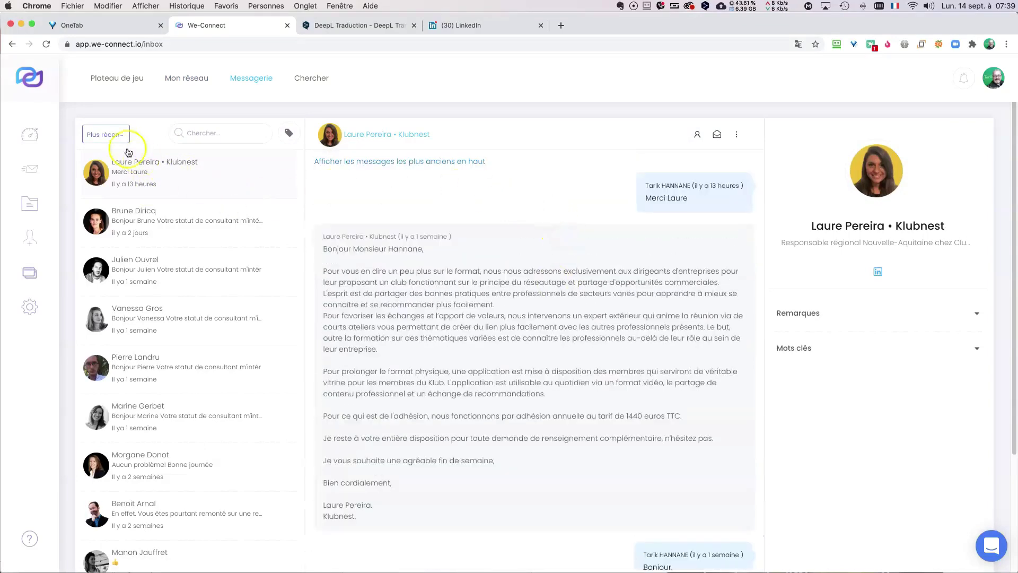
Open the search-by-URL form for 2nd and 3rd+ connections, and switch to LinkedIn to start a people search
left_click(310, 81)
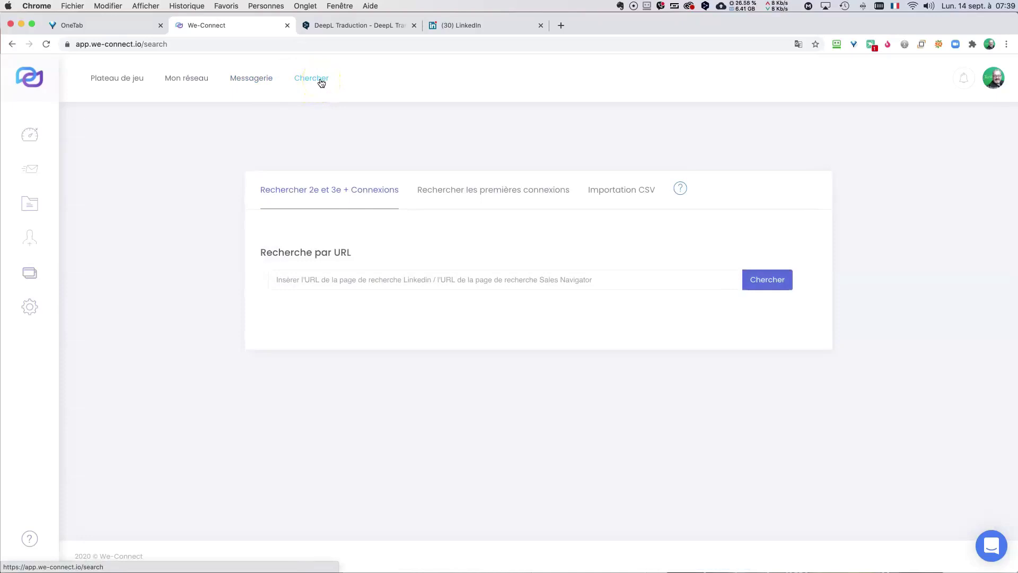
left_click(336, 280)
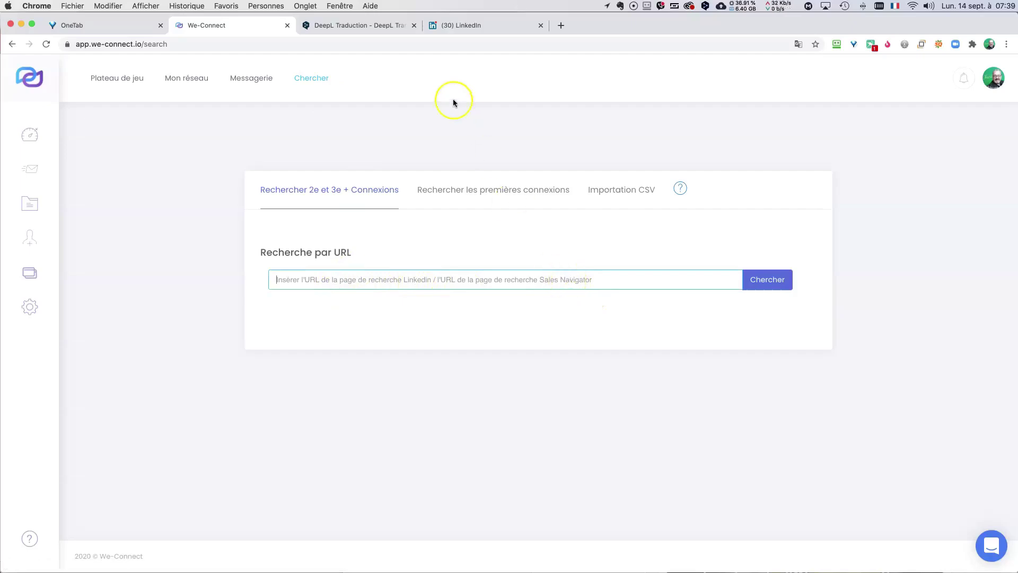
left_click(479, 28)
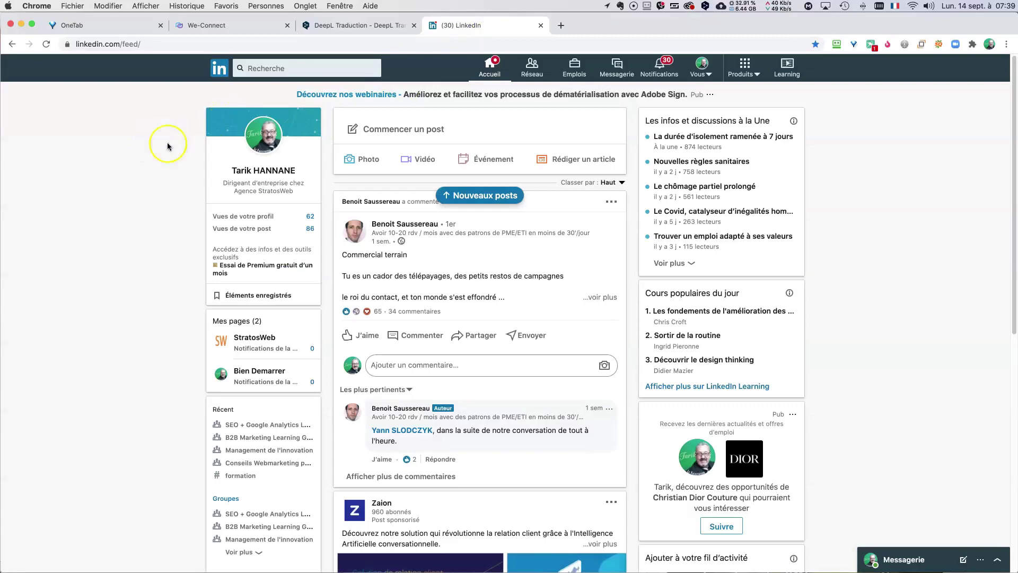
left_click(264, 68)
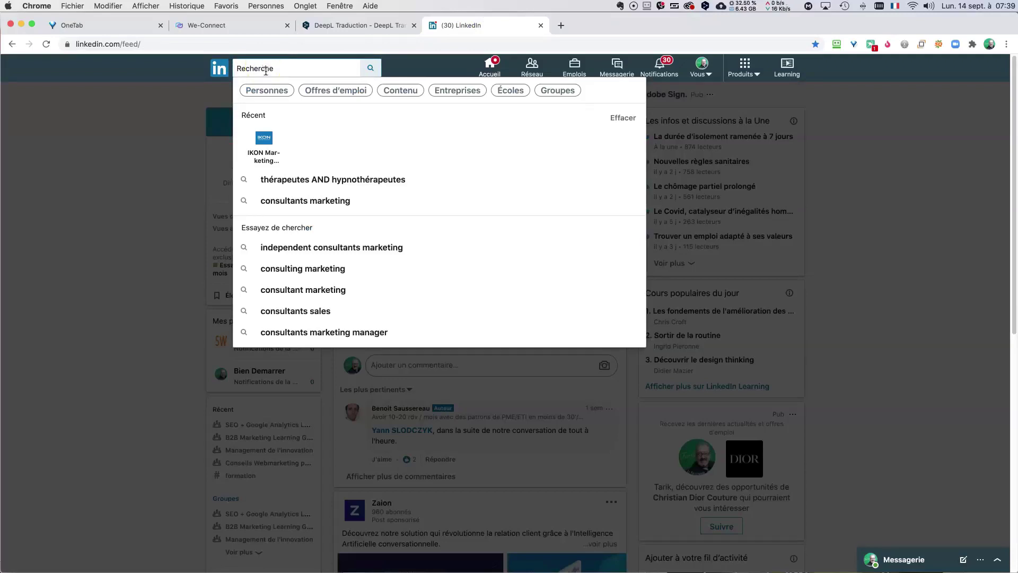
left_click(269, 91)
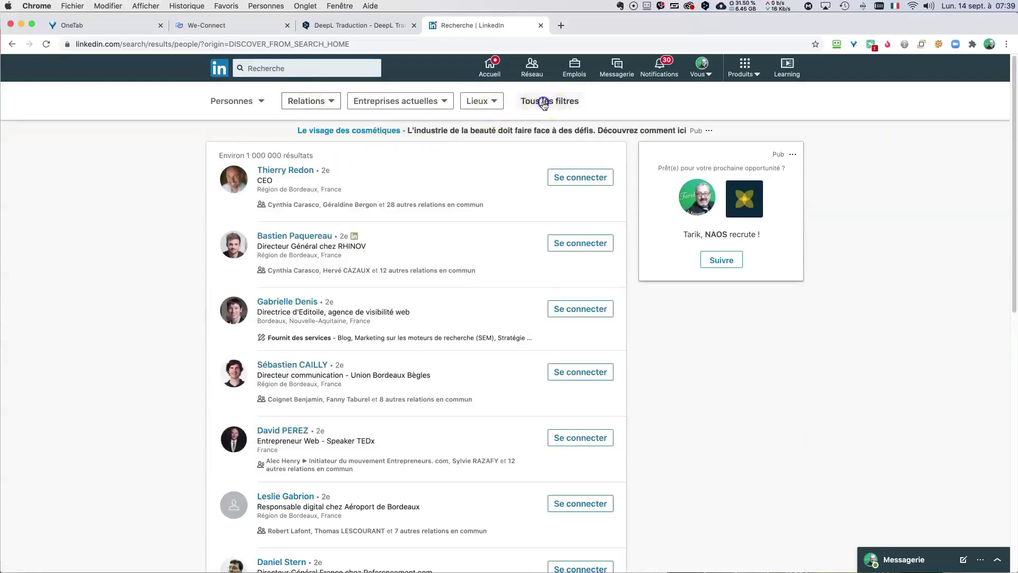
Filter the LinkedIn people search by location France, sector Formation professionnelle et coaching, and profile language Français
left_click(540, 104)
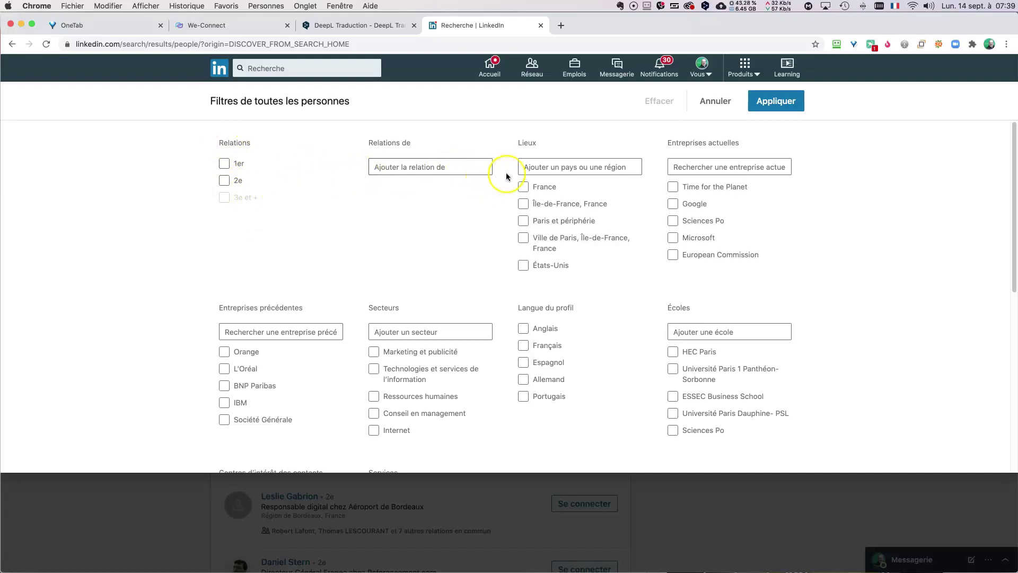
left_click(523, 188)
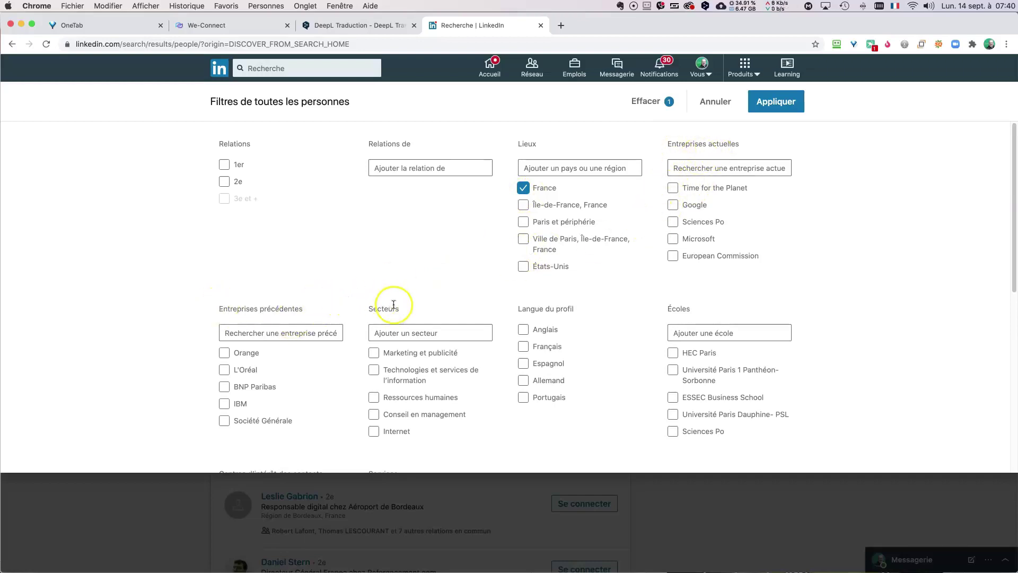
left_click(393, 333)
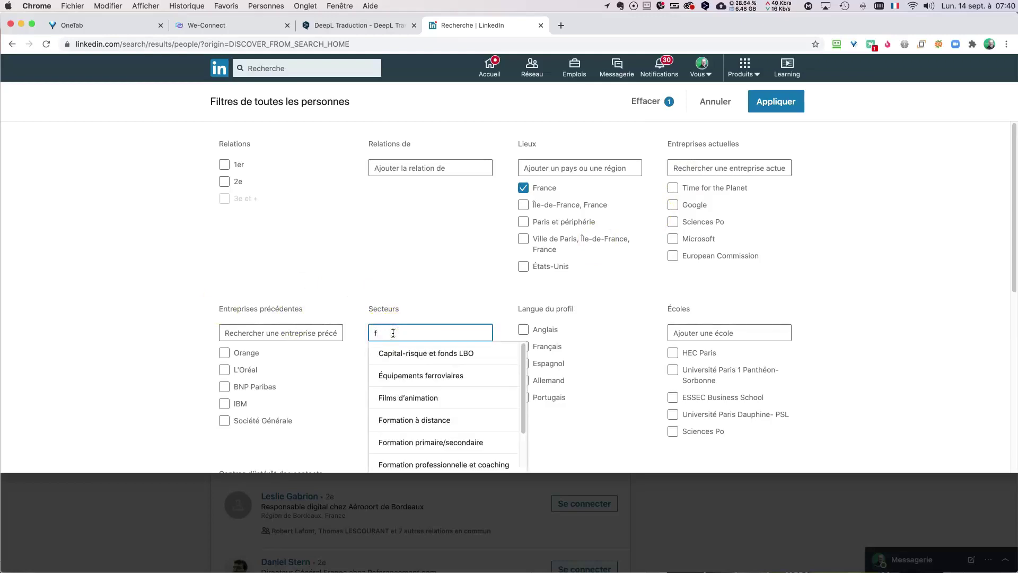
scroll(466, 409, "down", 3)
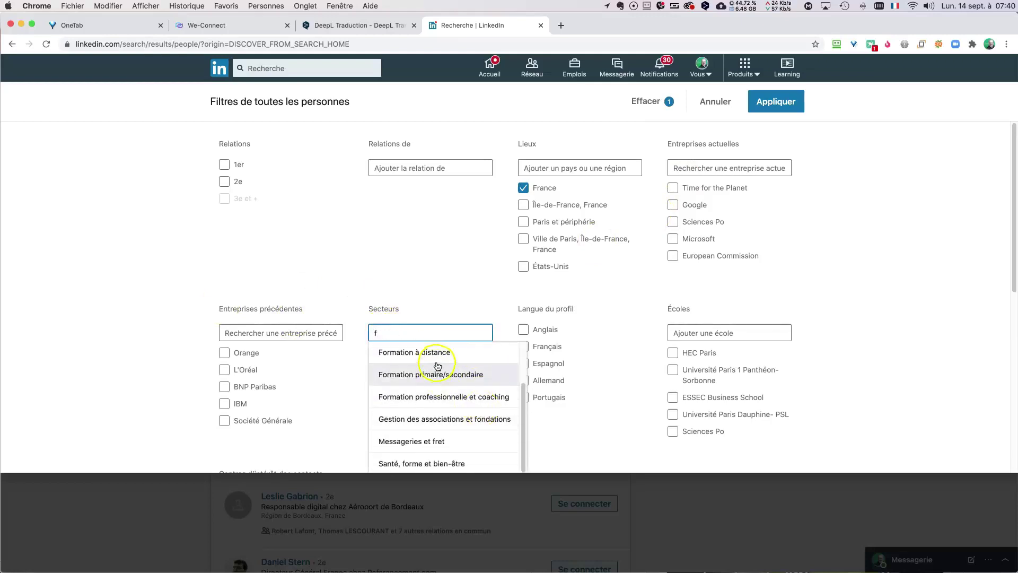
left_click(448, 398)
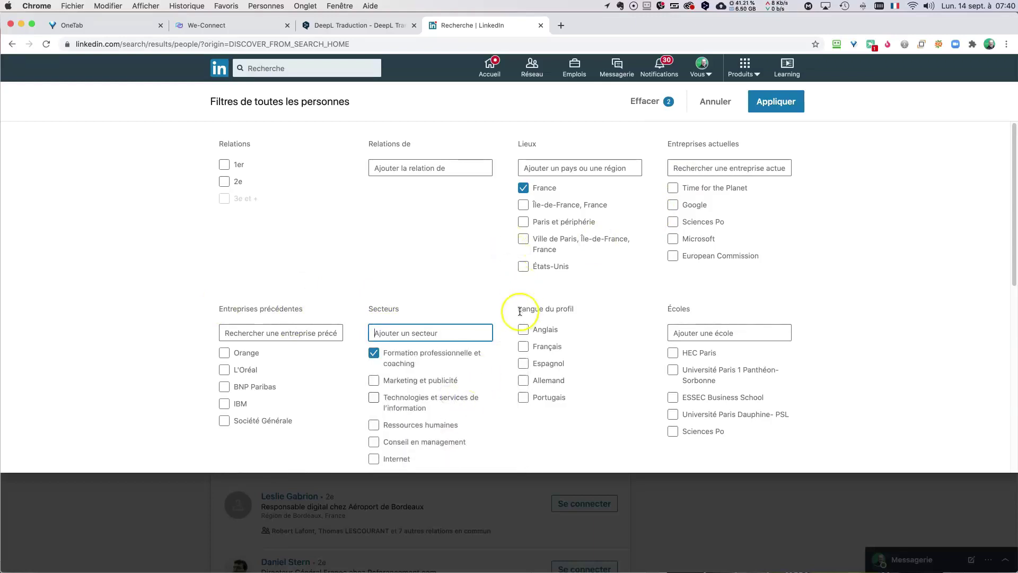
left_click(525, 346)
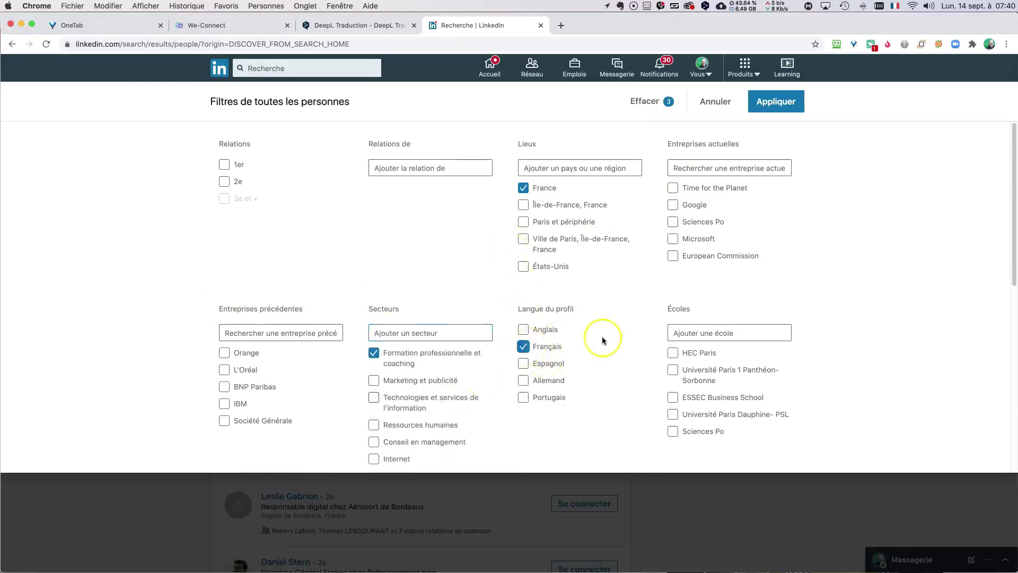
left_click(773, 106)
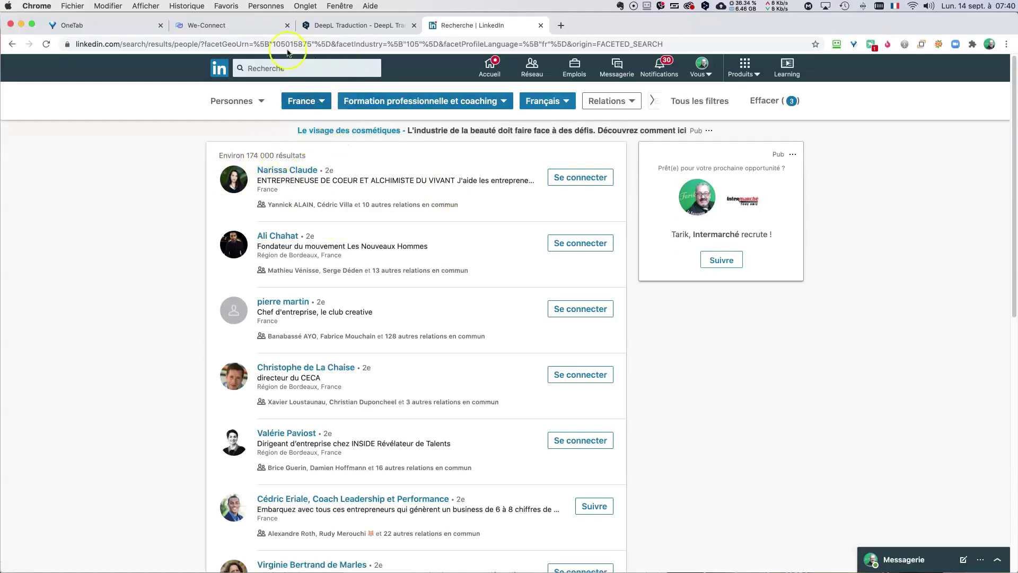
Copy the URL of the filtered LinkedIn search and run it in We-Connect's search by URL
left_click_drag(159, 41, 128, 44)
right_click(128, 44)
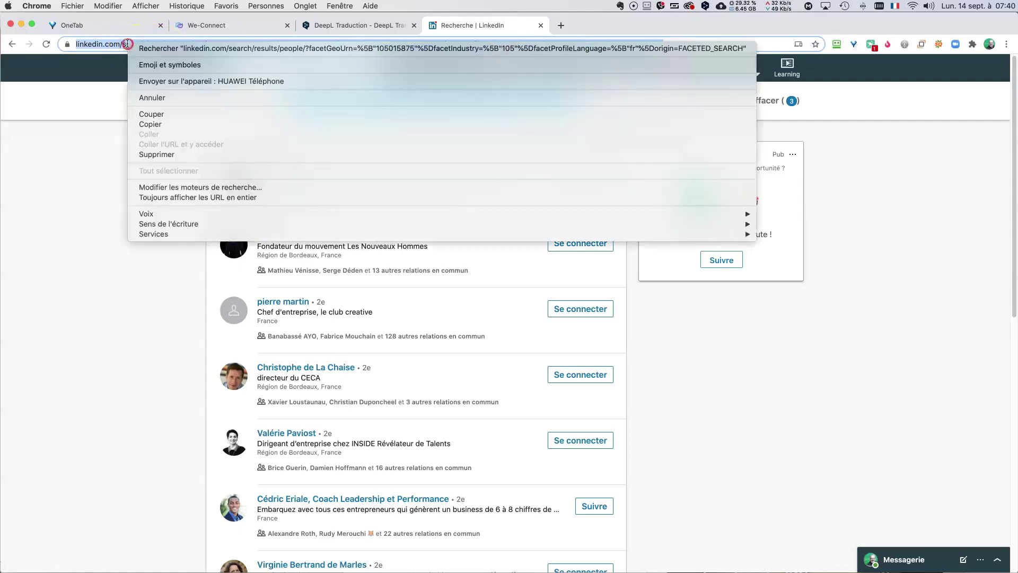
left_click(160, 126)
left_click(226, 25)
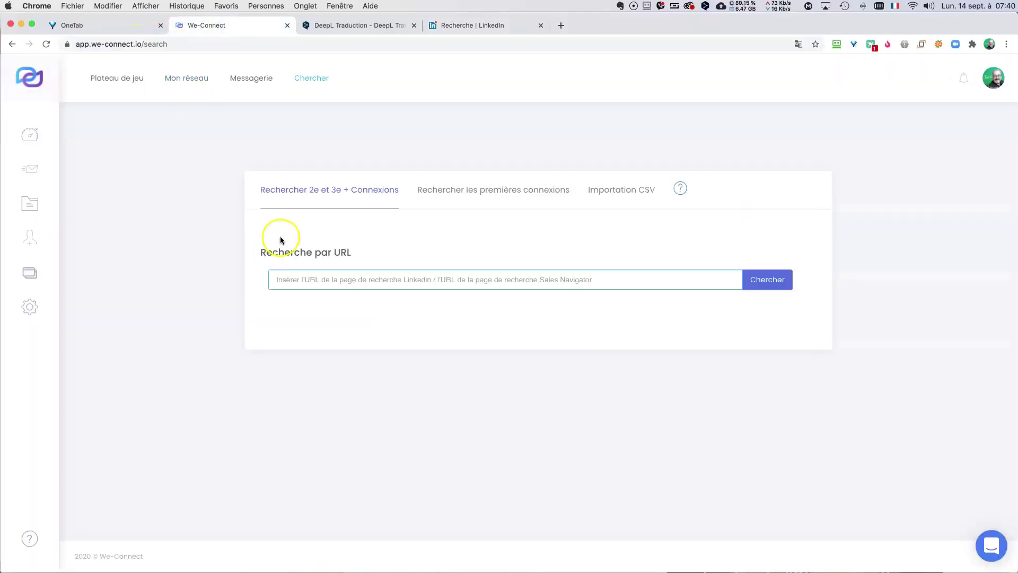
right_click(279, 284)
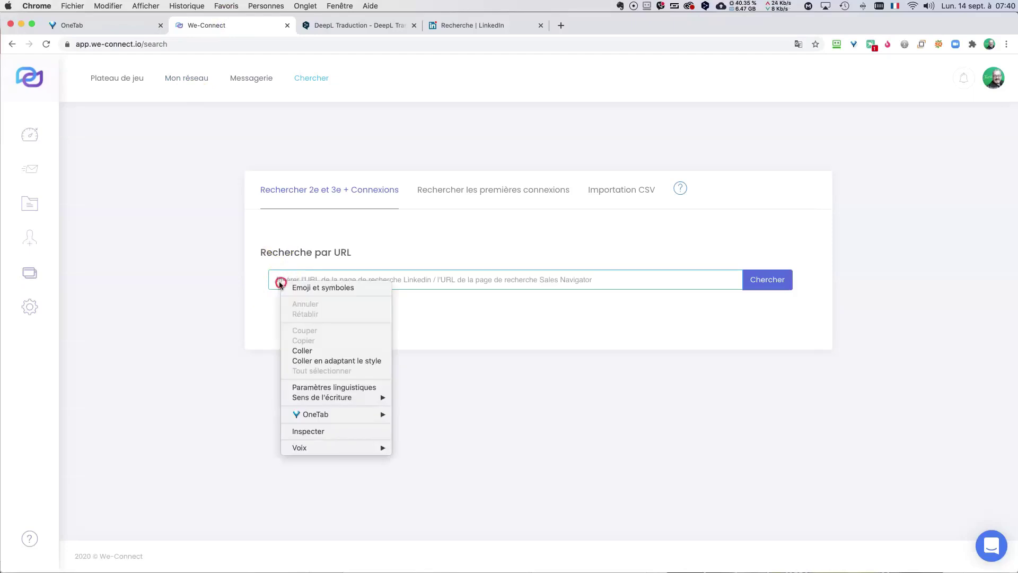
left_click(310, 350)
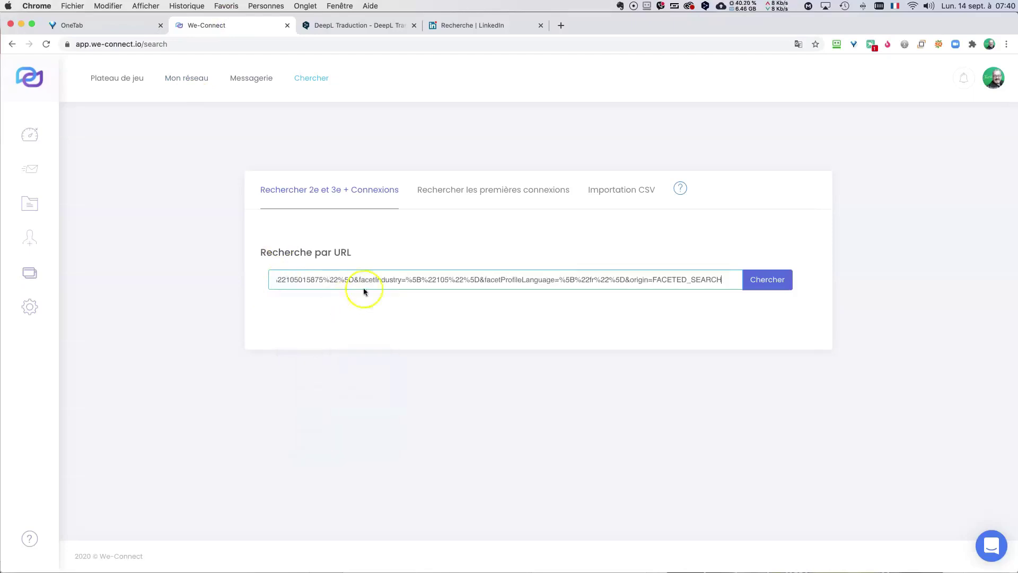
left_click(764, 280)
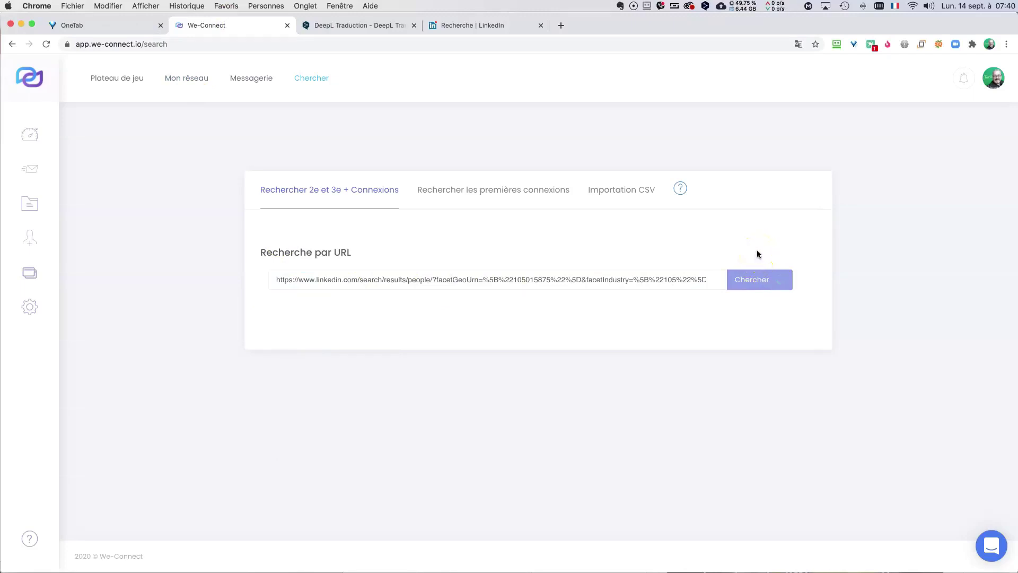
Review the LinkedIn people results and the prospects retrieved by We-Connect's URL search, including the number of entries per page
left_click(485, 25)
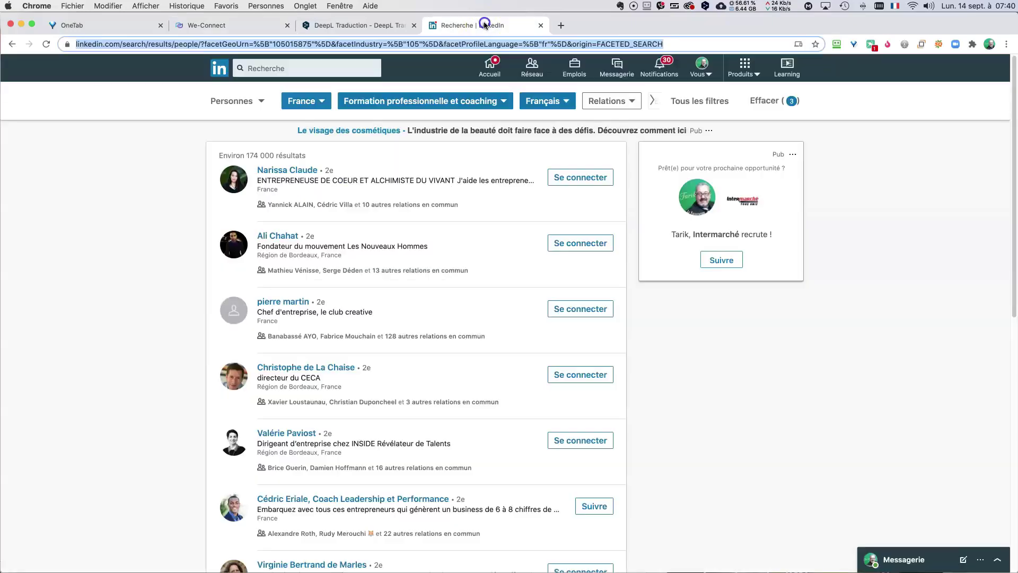
left_click(255, 26)
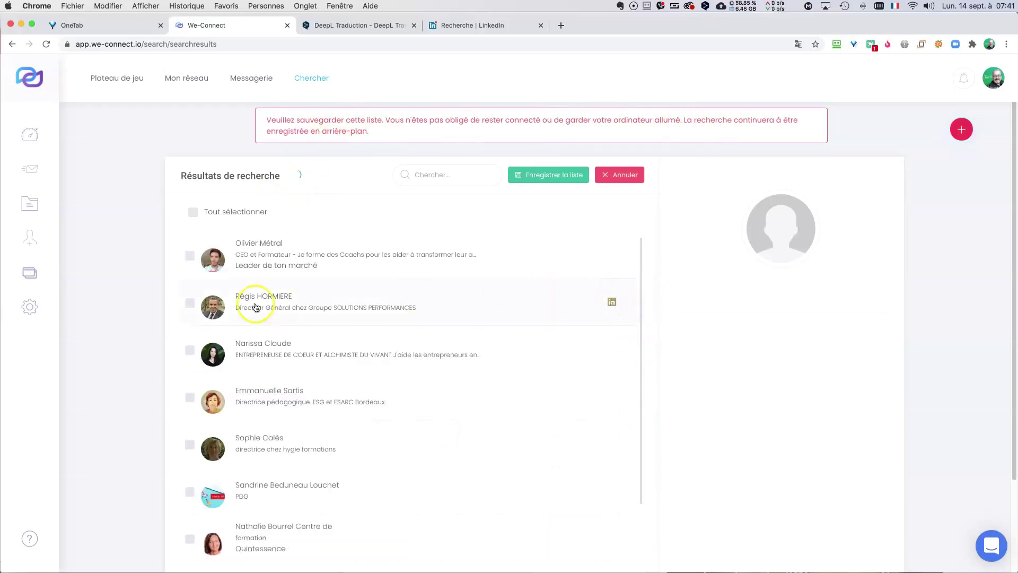
scroll(135, 273, "down", 3)
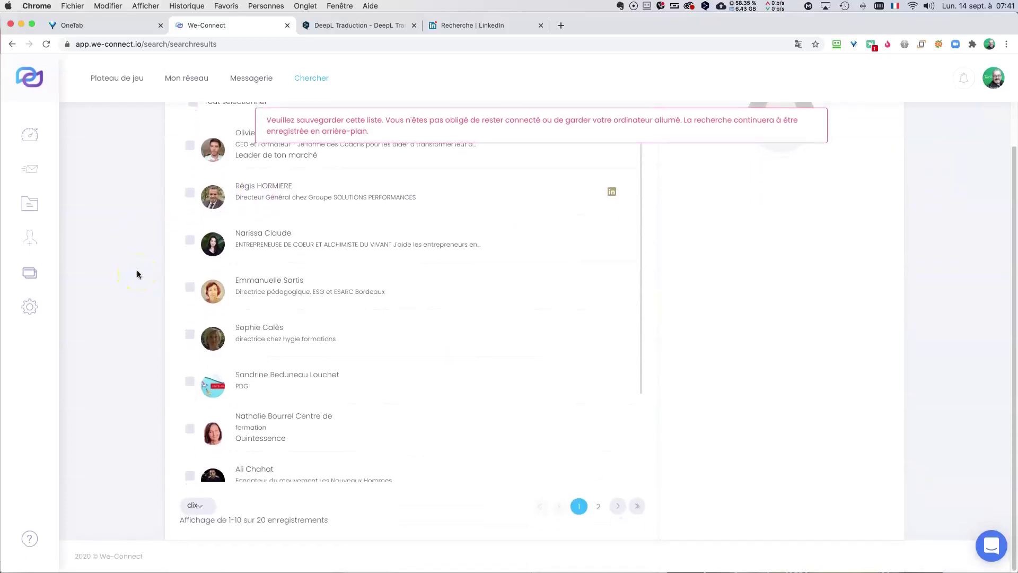
left_click(197, 506)
left_click(195, 483)
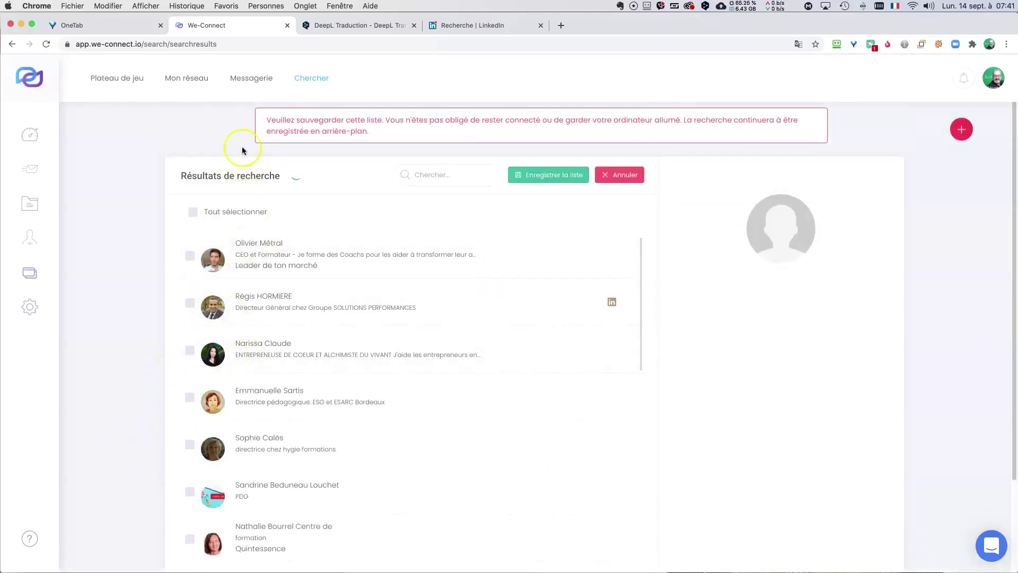
Create a new outreach campaign named "Contacts Formation pro - coaching" with the type Invite New Connections
left_click(253, 81)
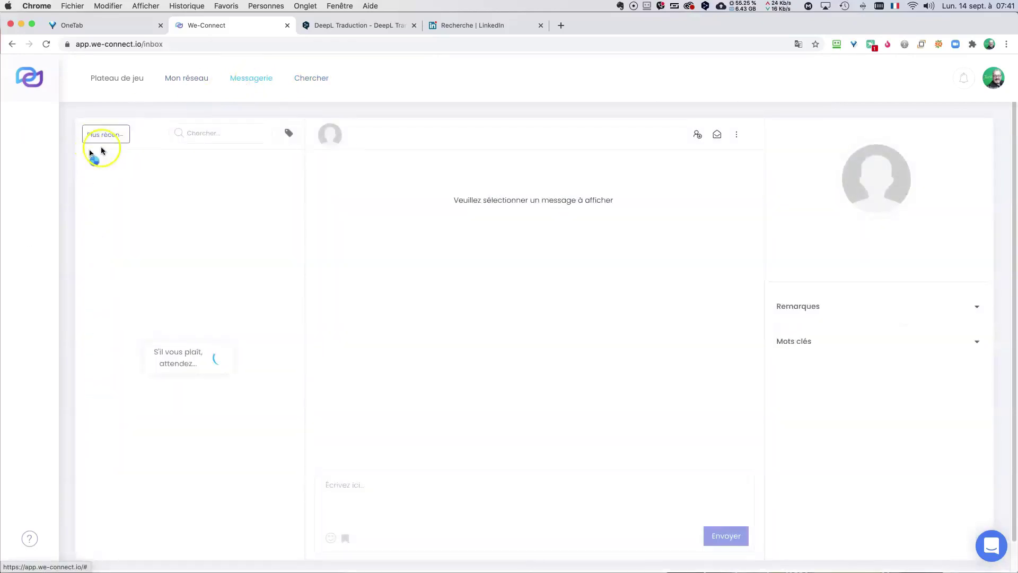
left_click(122, 92)
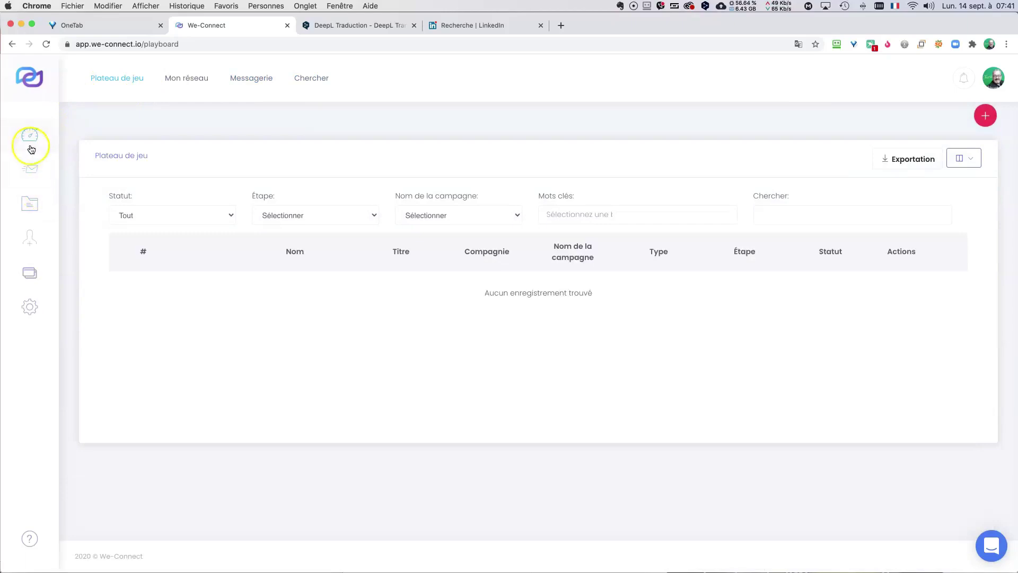
left_click(31, 170)
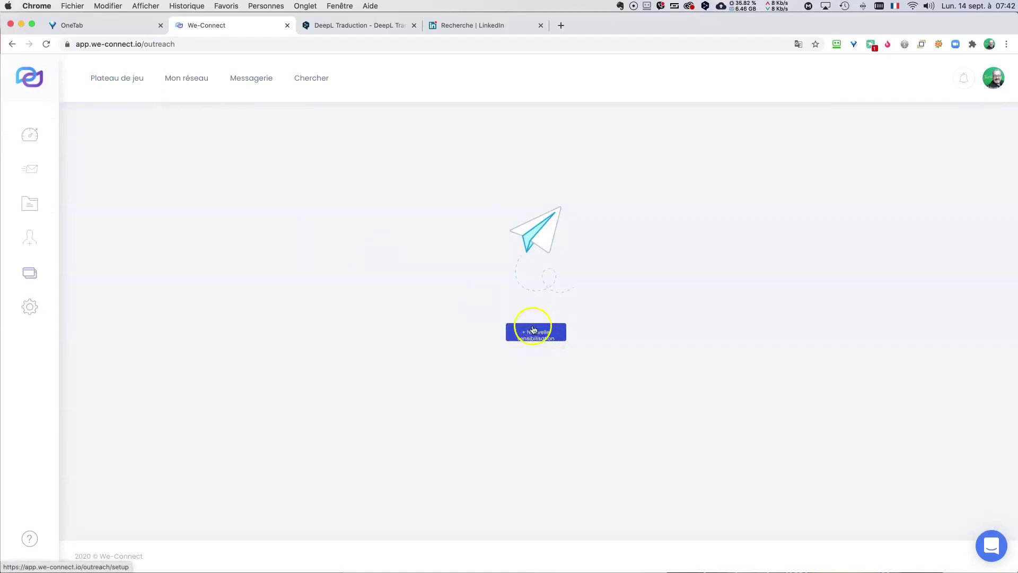
left_click(533, 329)
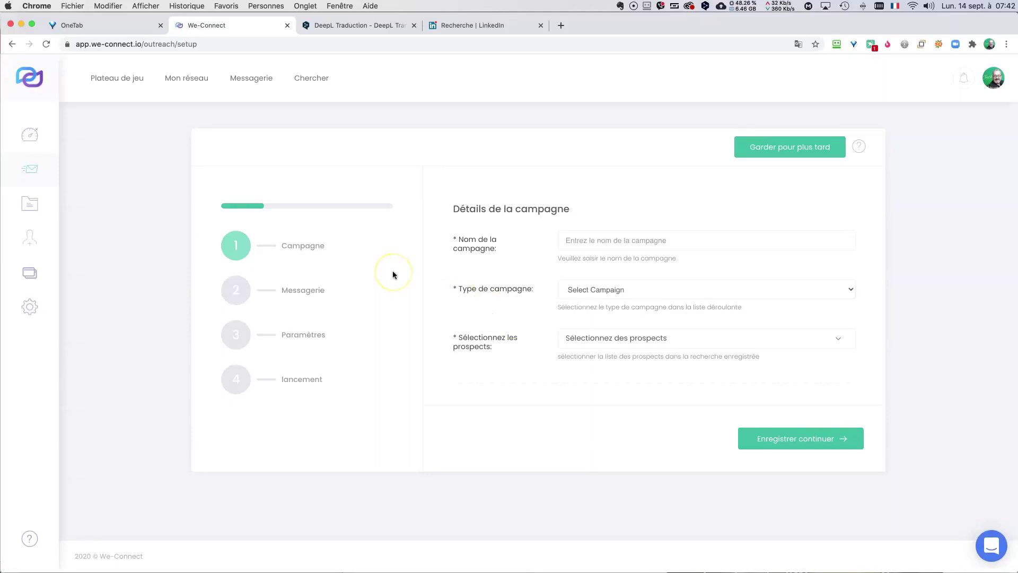
left_click(596, 239)
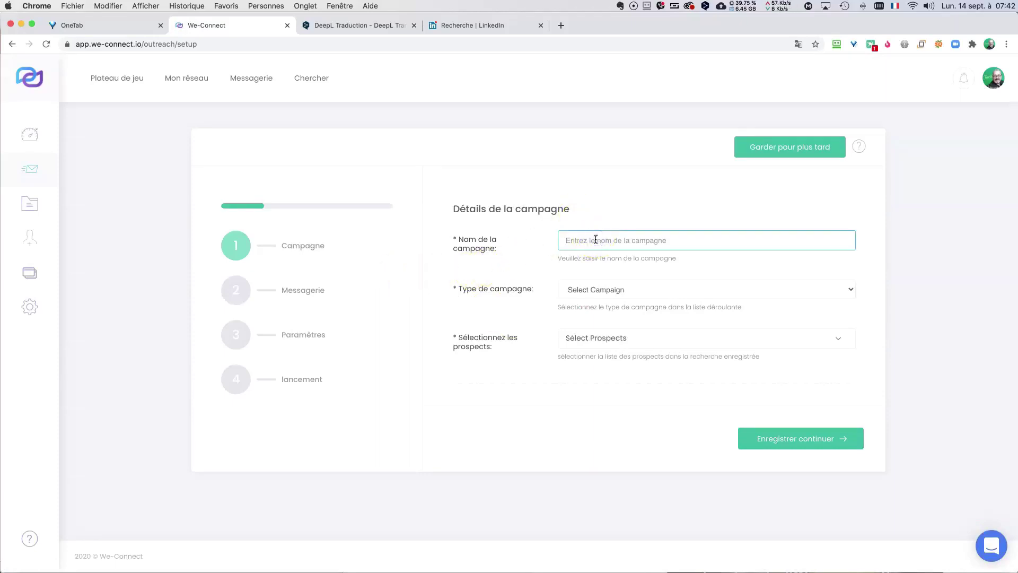
type("Contacts Formation pro - coaching")
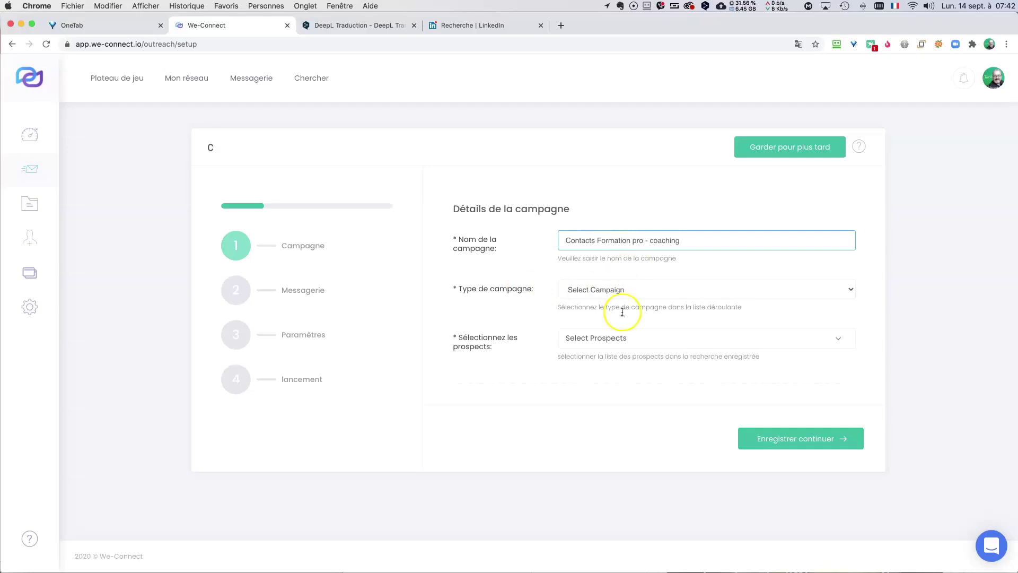
left_click(713, 295)
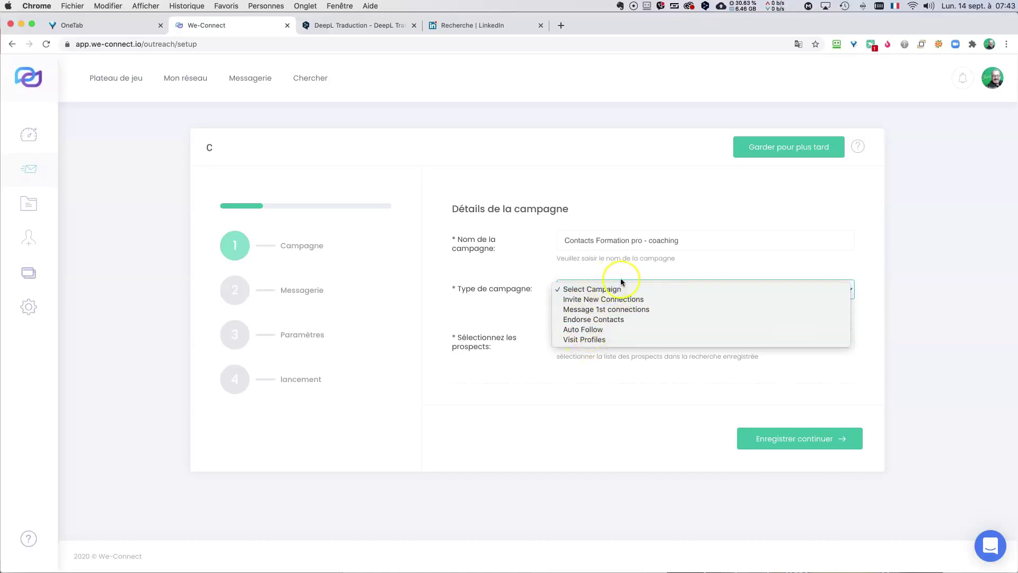
left_click(595, 300)
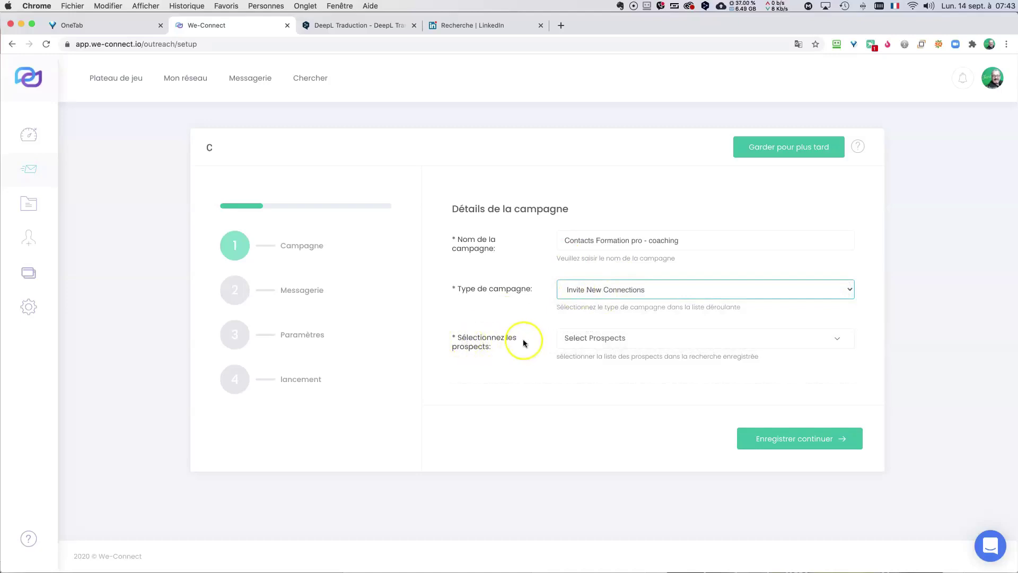
Check the campaign's saved prospect lists, and leave the setup while saving the campaign for later
left_click(591, 340)
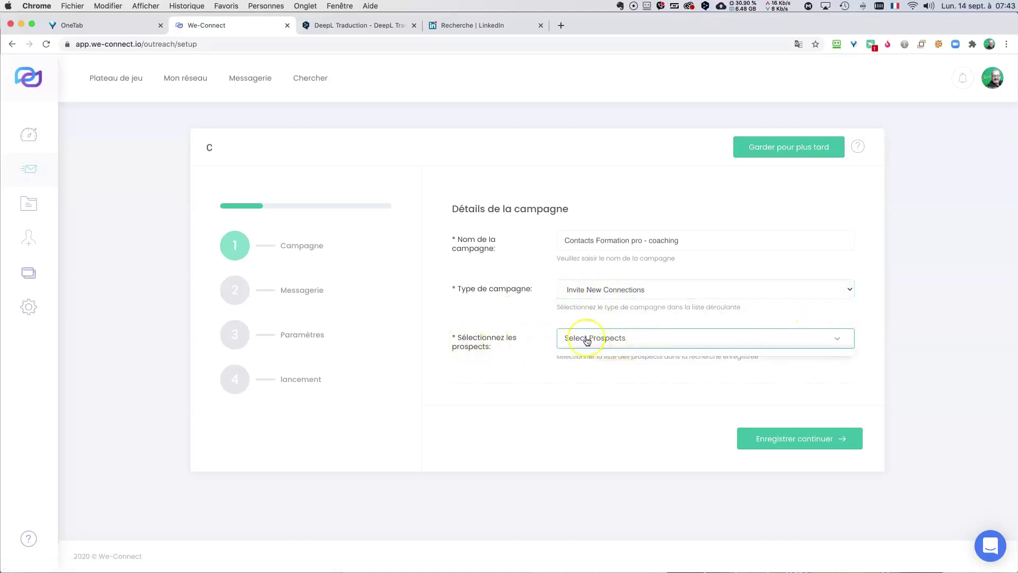
left_click(519, 354)
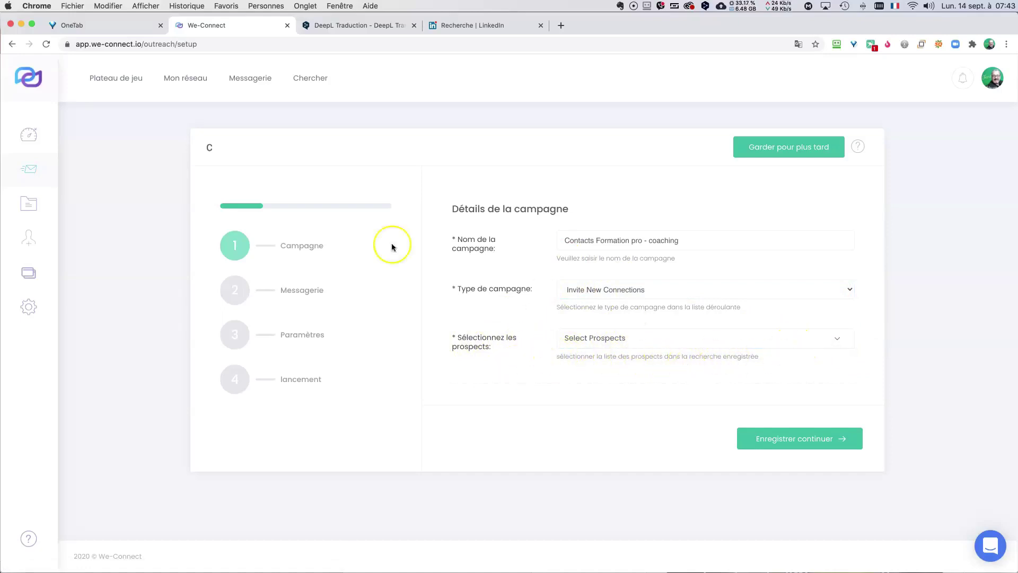
left_click(313, 79)
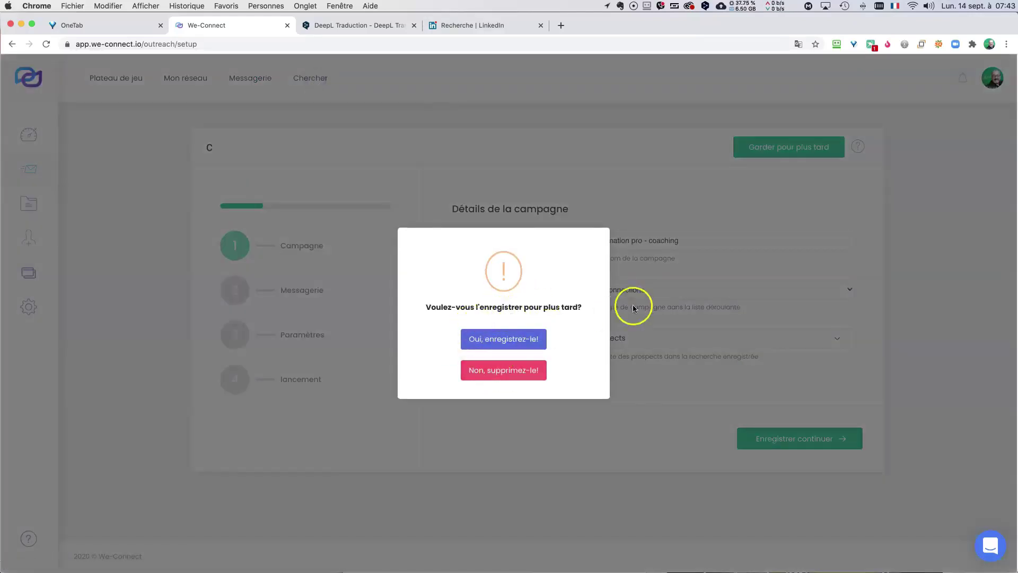
left_click(488, 340)
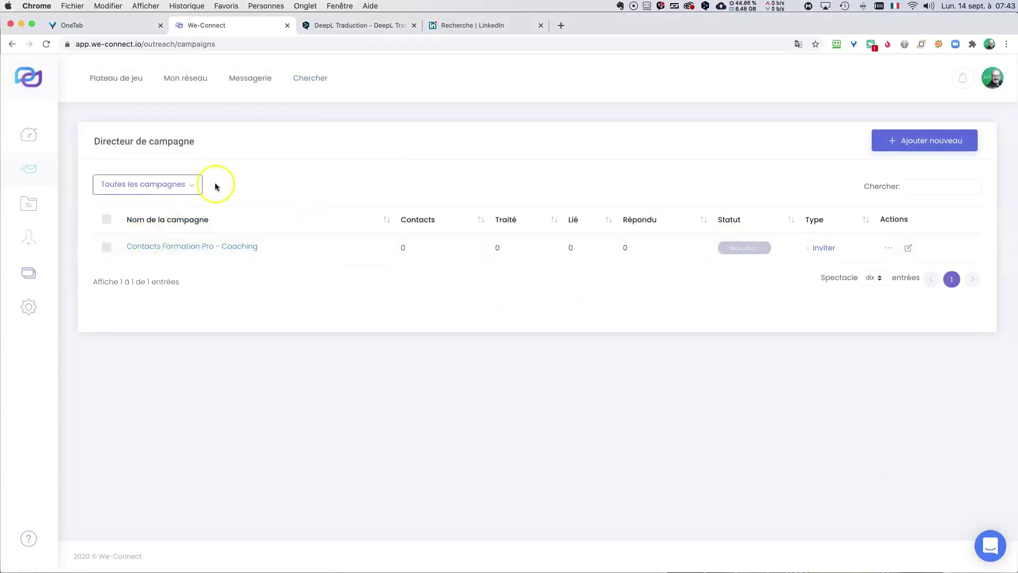
Look over the search forms for first and for 2nd and 3rd+ connections, and the LinkedIn accounts in user management
left_click(295, 89)
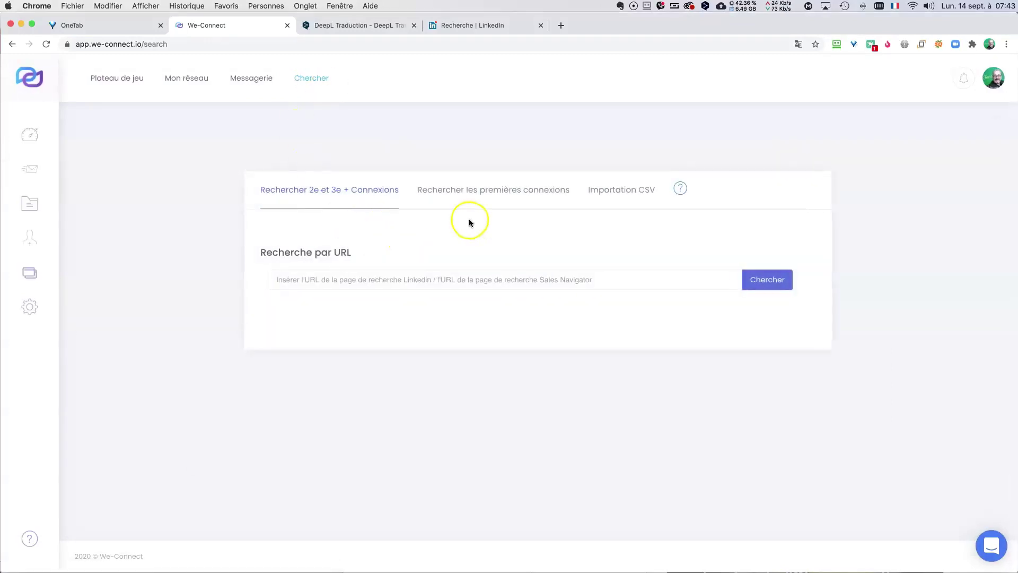
left_click(498, 194)
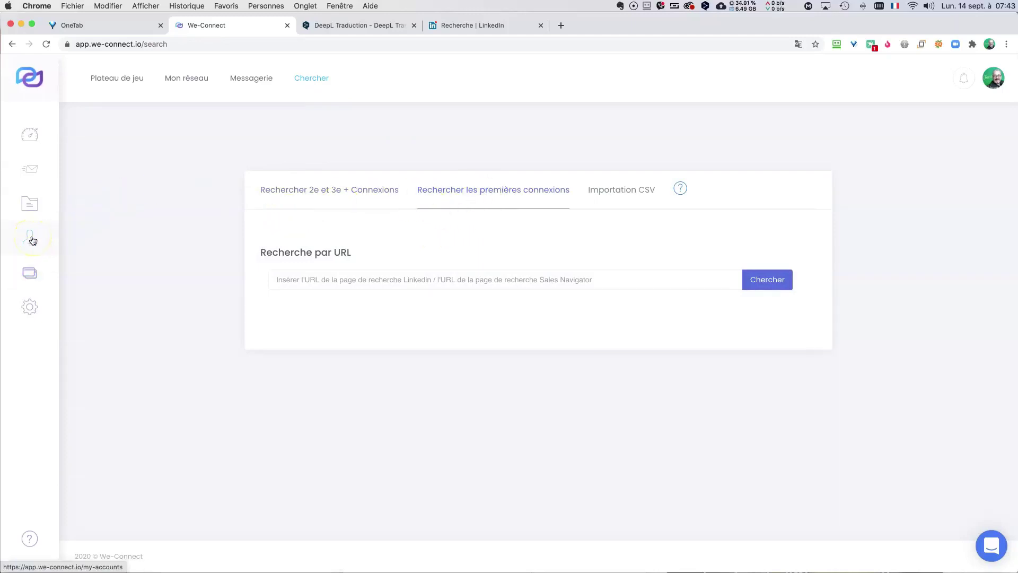
left_click(307, 190)
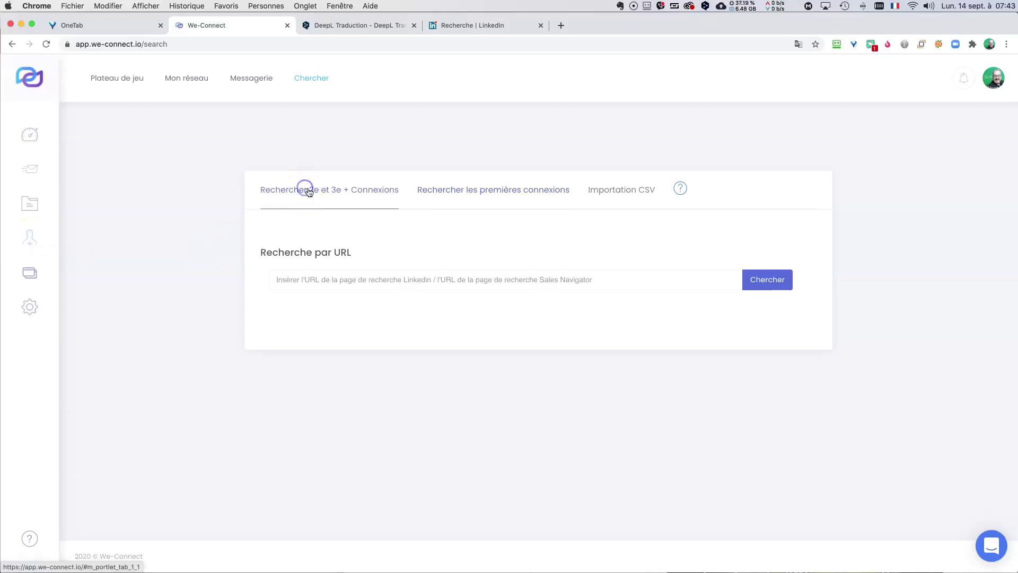
left_click(28, 240)
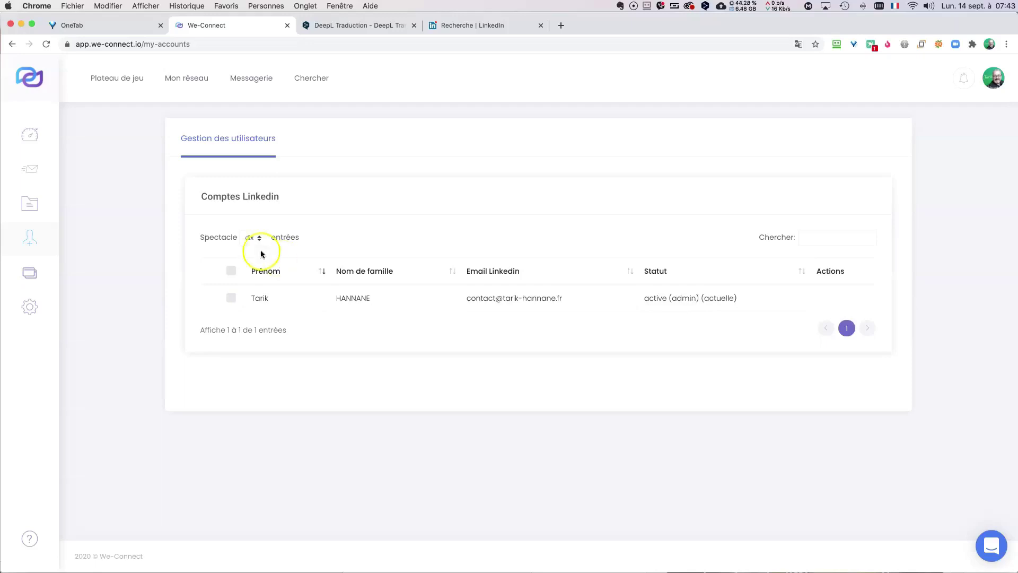
Examine the status filter options of the Plateau de jeu, and view the list of connections in Mon réseau
left_click(126, 83)
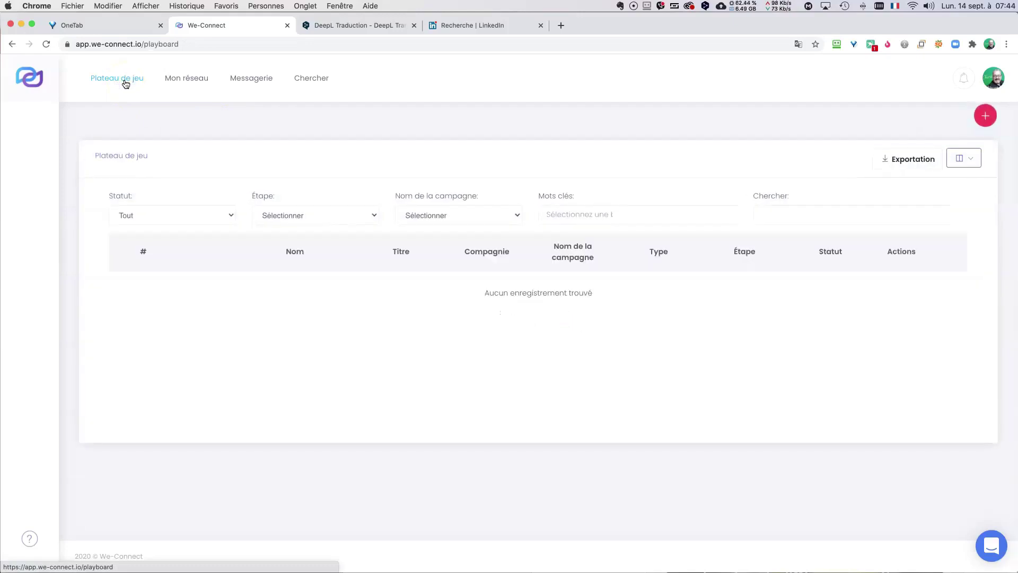
left_click(212, 215)
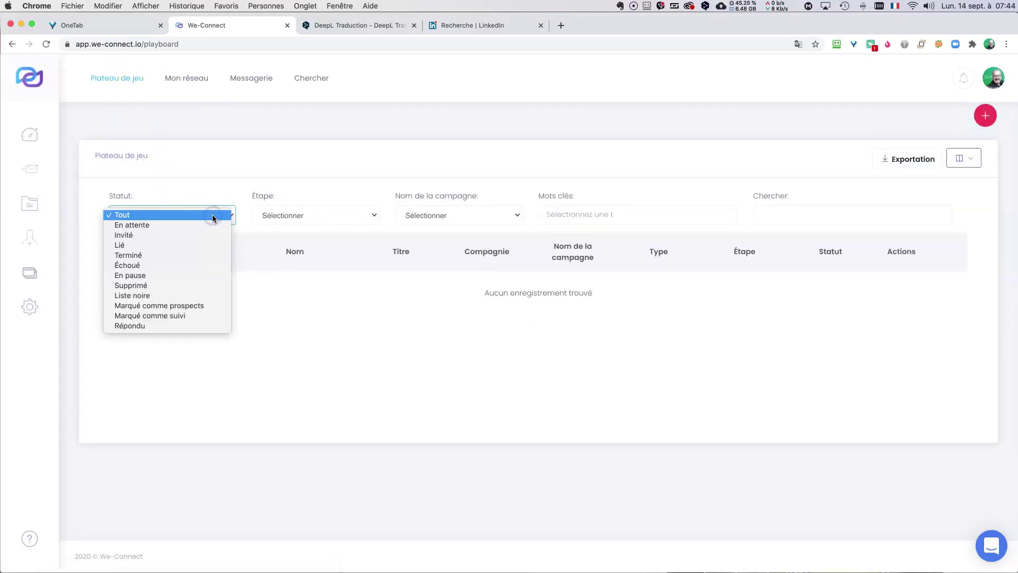
left_click(204, 194)
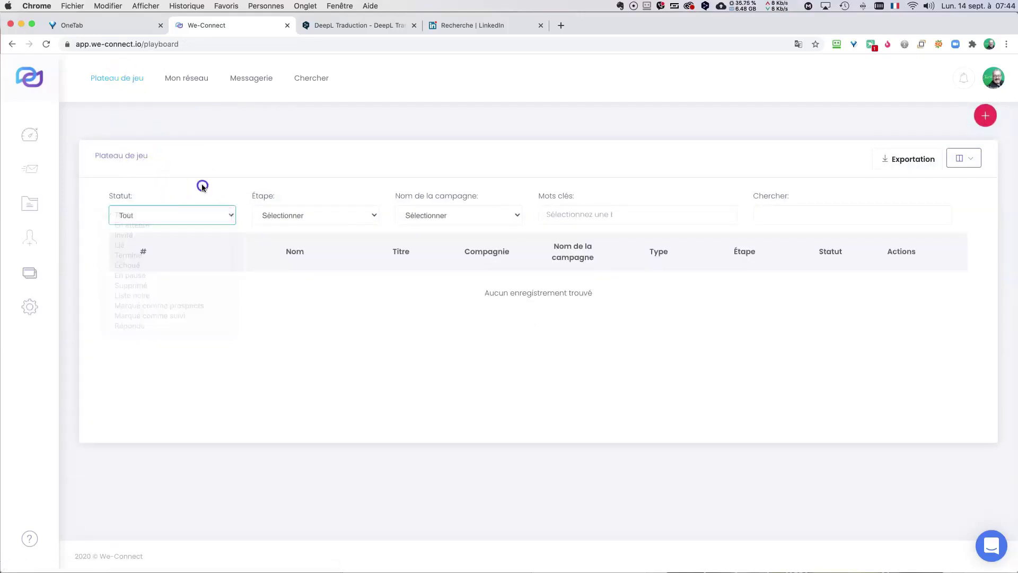
left_click(192, 79)
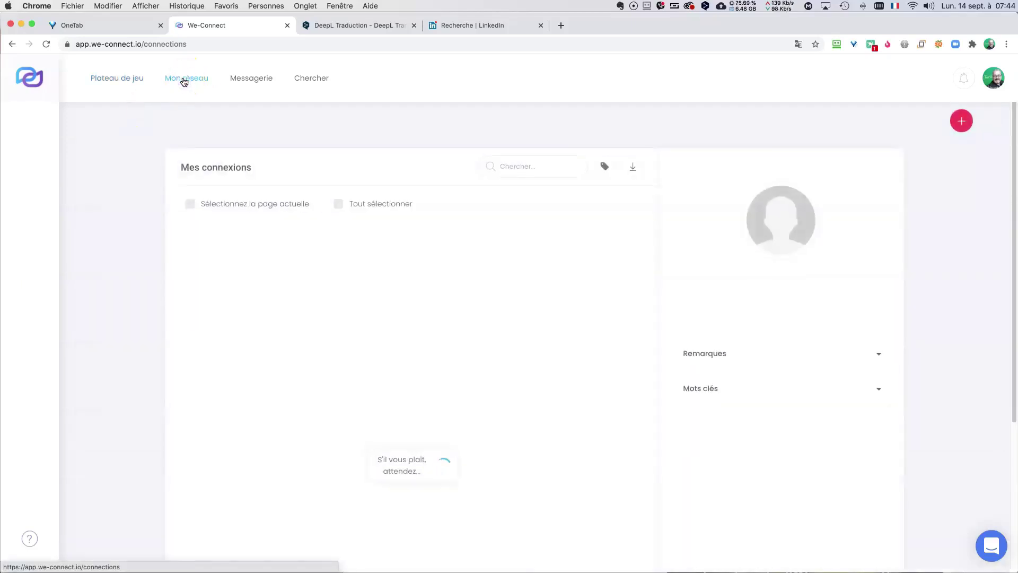
left_click(155, 187)
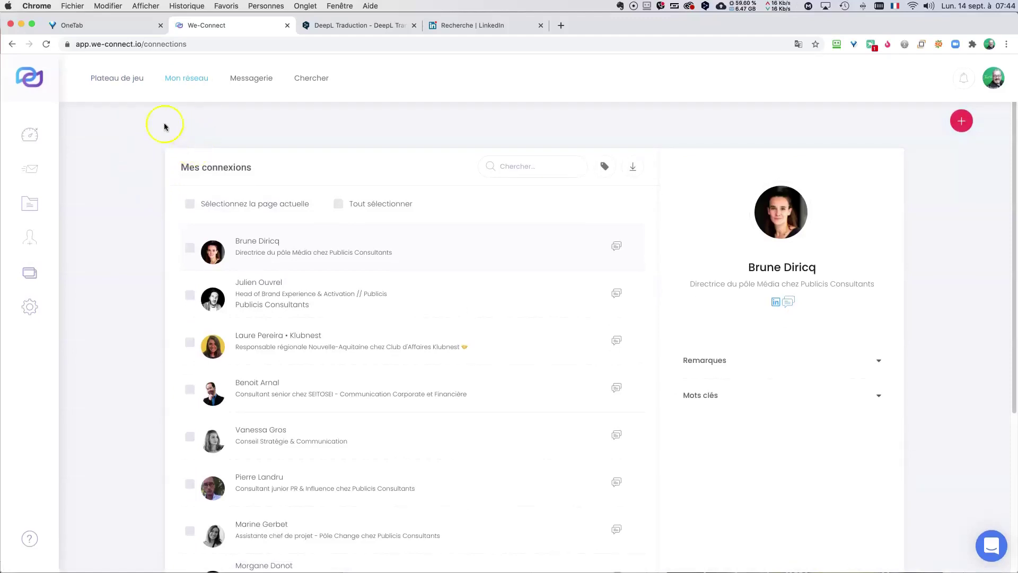
Open the dashboard and look through its statistics, recent activities and profile visitors
left_click(32, 137)
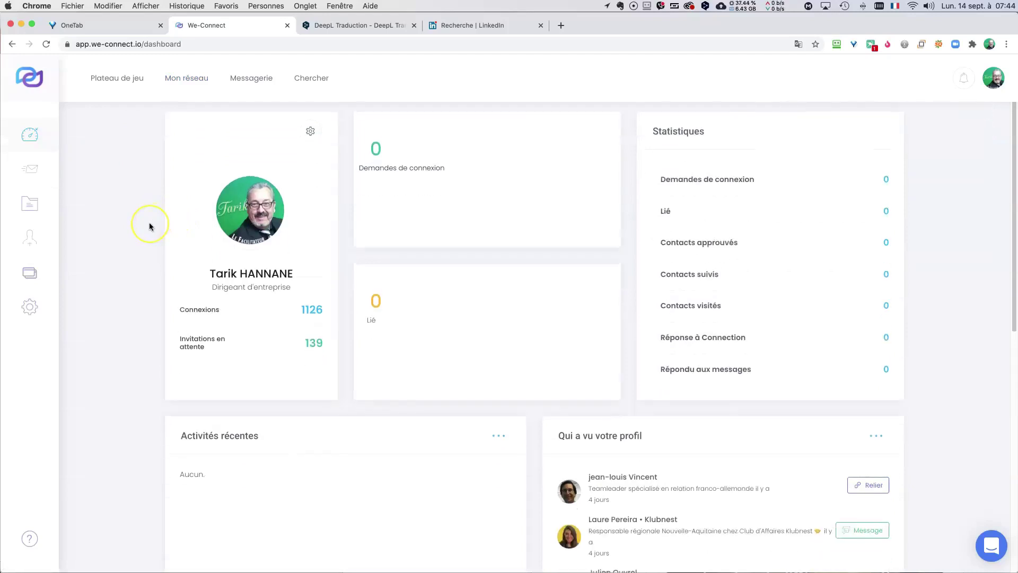
scroll(149, 223, "down", 5)
scroll(149, 222, "up", 5)
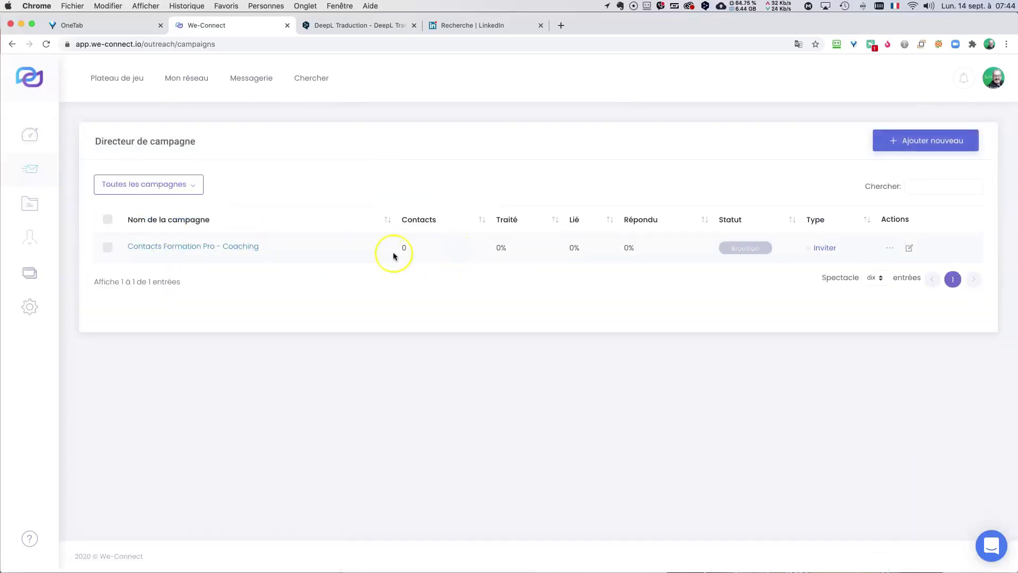
Reopen the Contacts Formation Pro - Coaching draft, check its prospect lists, and compare with the filtered LinkedIn people search
left_click(910, 248)
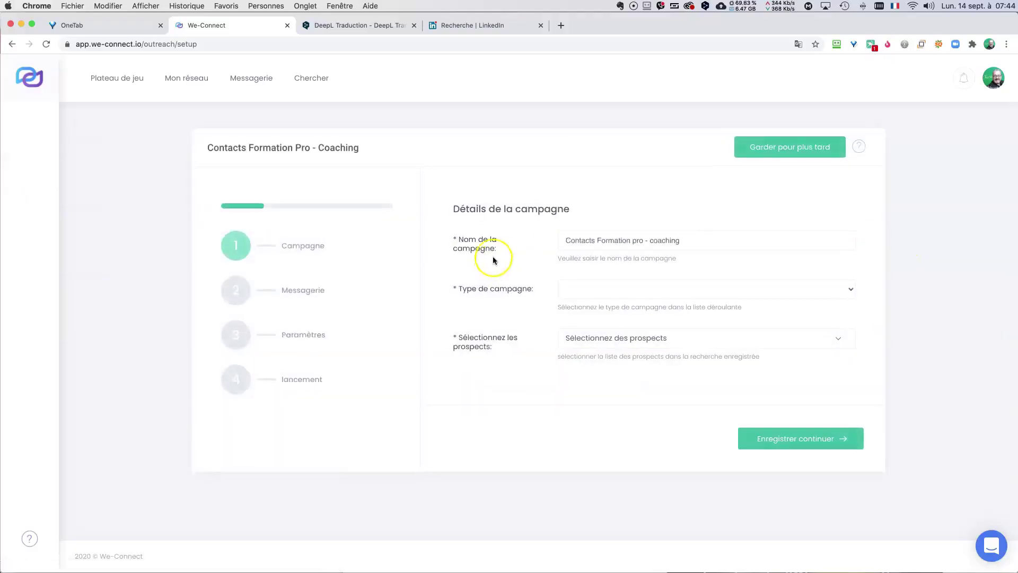
left_click(683, 340)
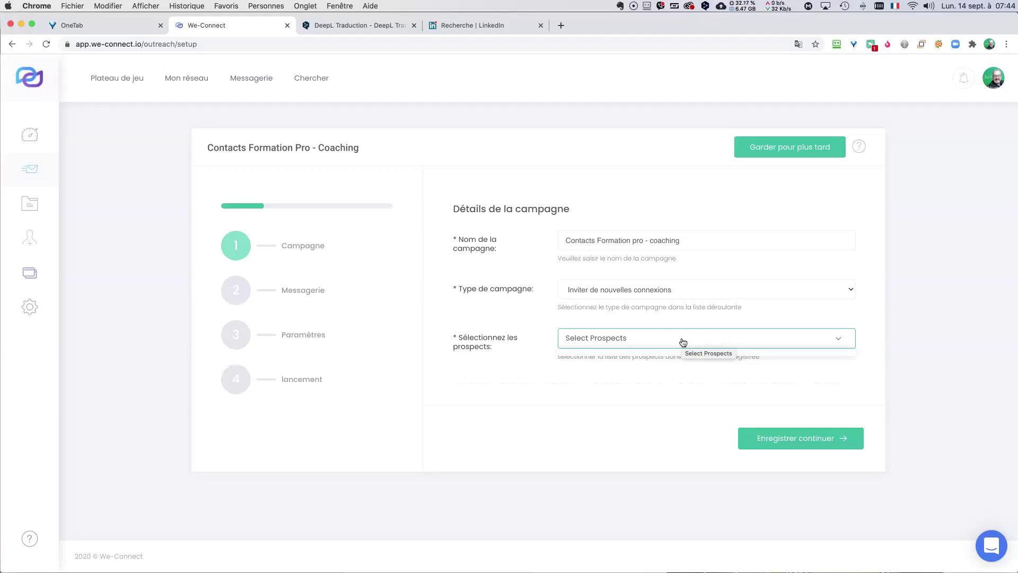
left_click(462, 25)
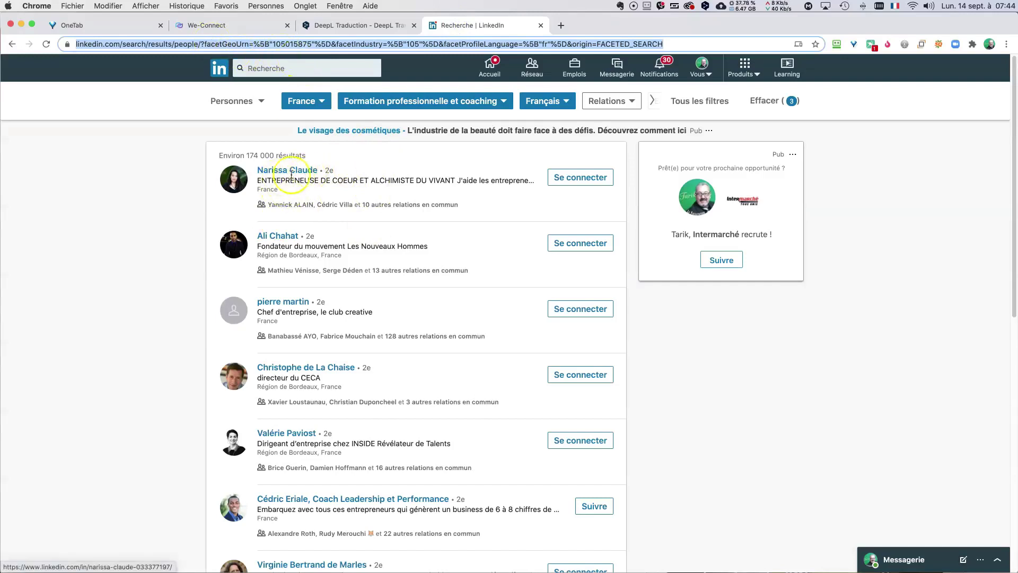
left_click(222, 25)
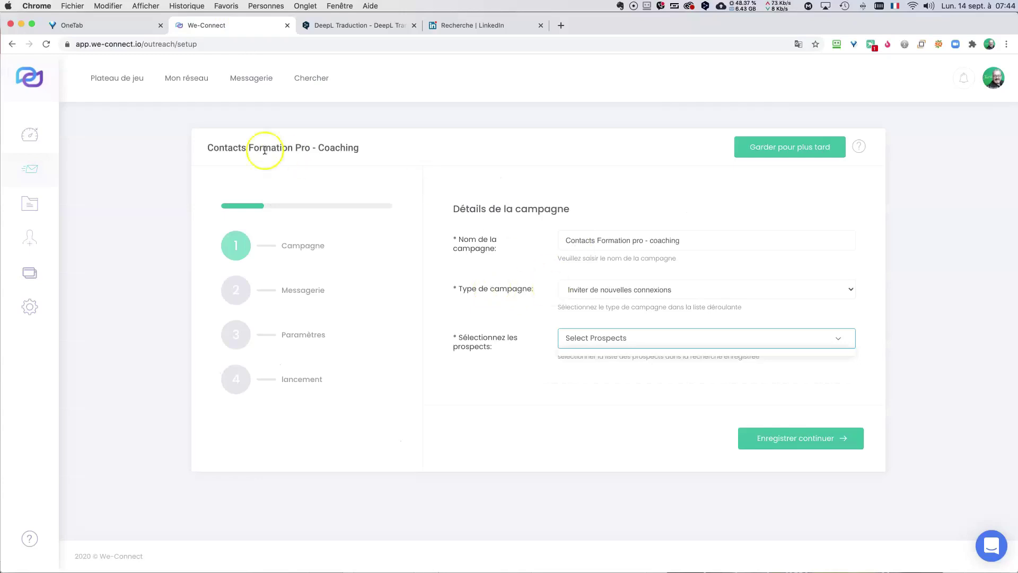
Save the Contacts Formation Pro - Coaching campaign for later and return to the URL search form for 2nd and 3rd+ connections
left_click(197, 79)
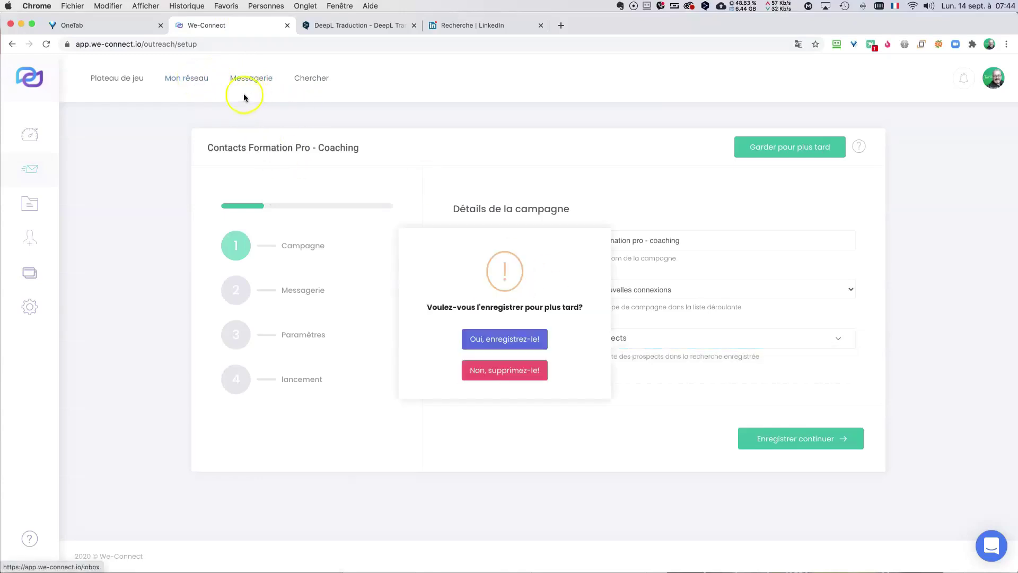
left_click(514, 345)
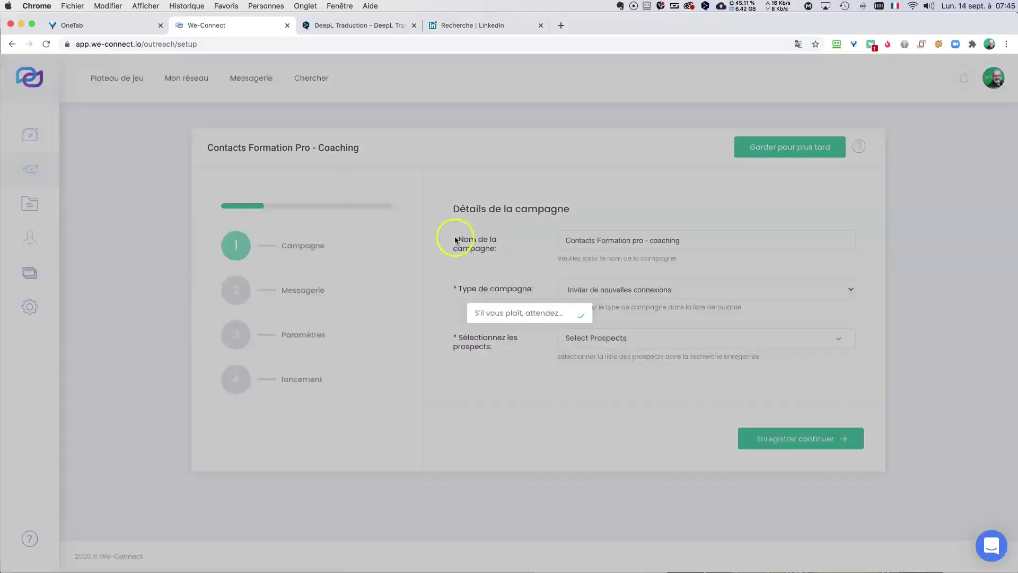
left_click(311, 80)
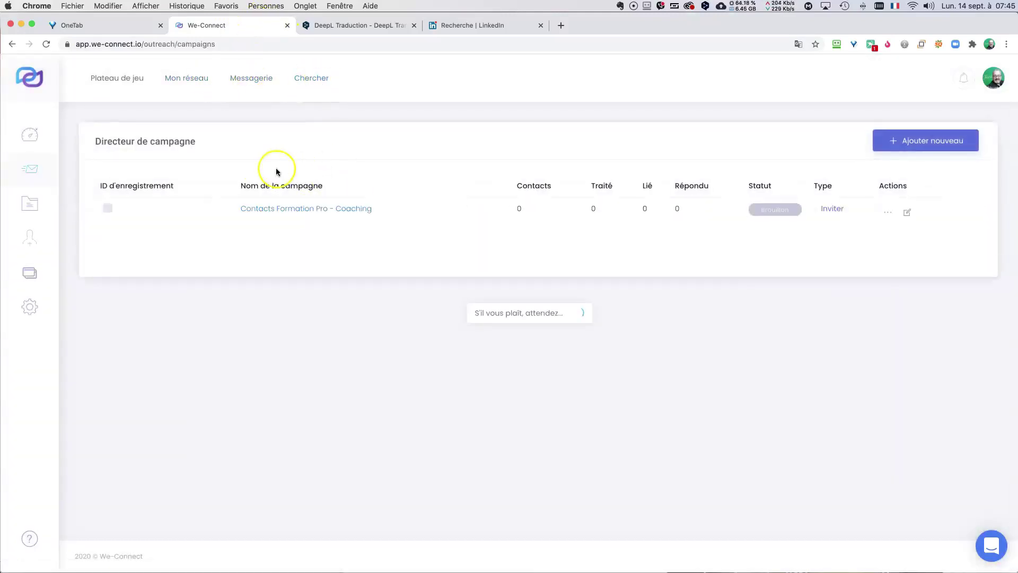
left_click(311, 80)
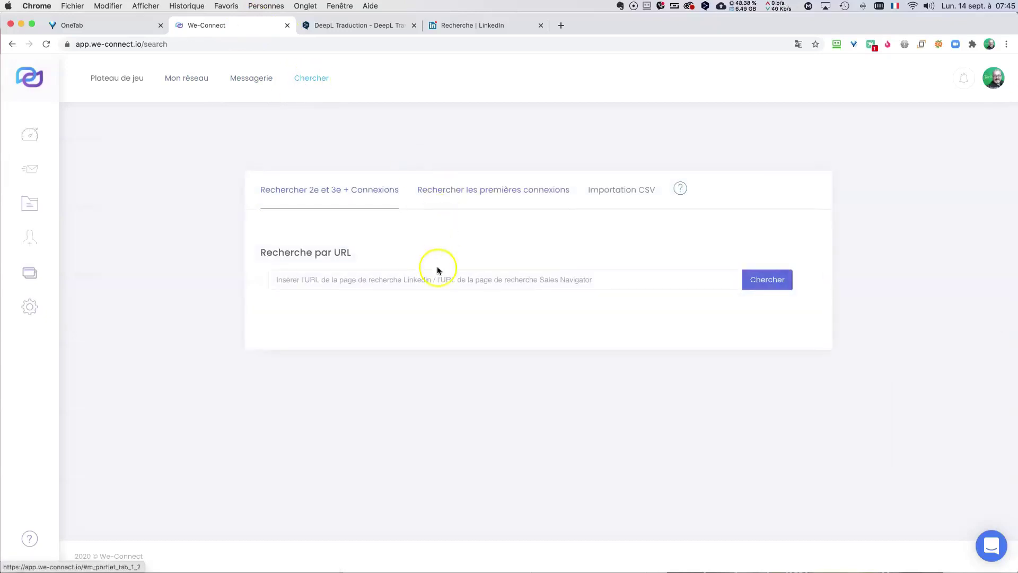
Search the connections in Mon réseau for the first prospect listed in the filtered LinkedIn people search, and compare with that search
left_click(177, 85)
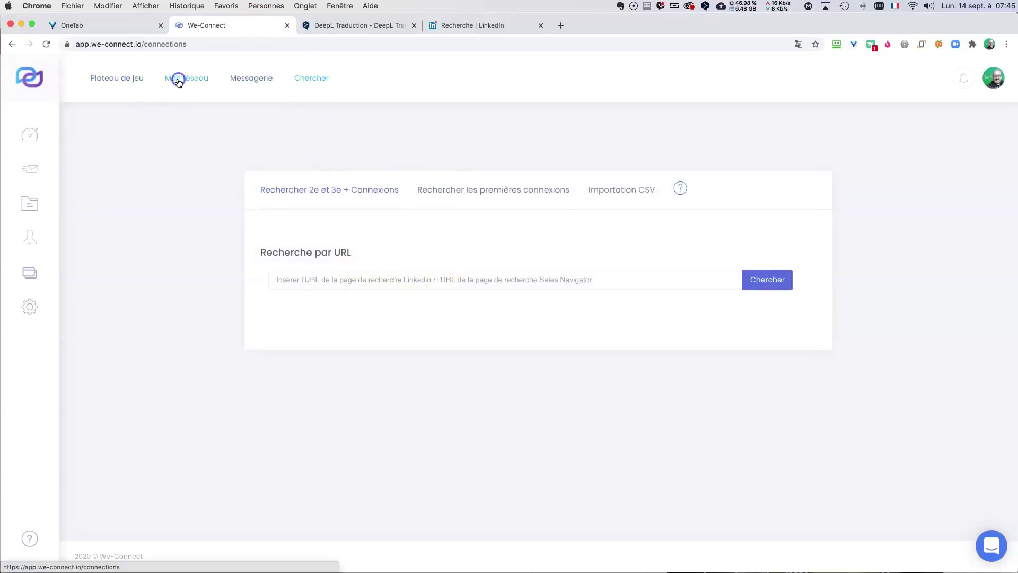
left_click(529, 167)
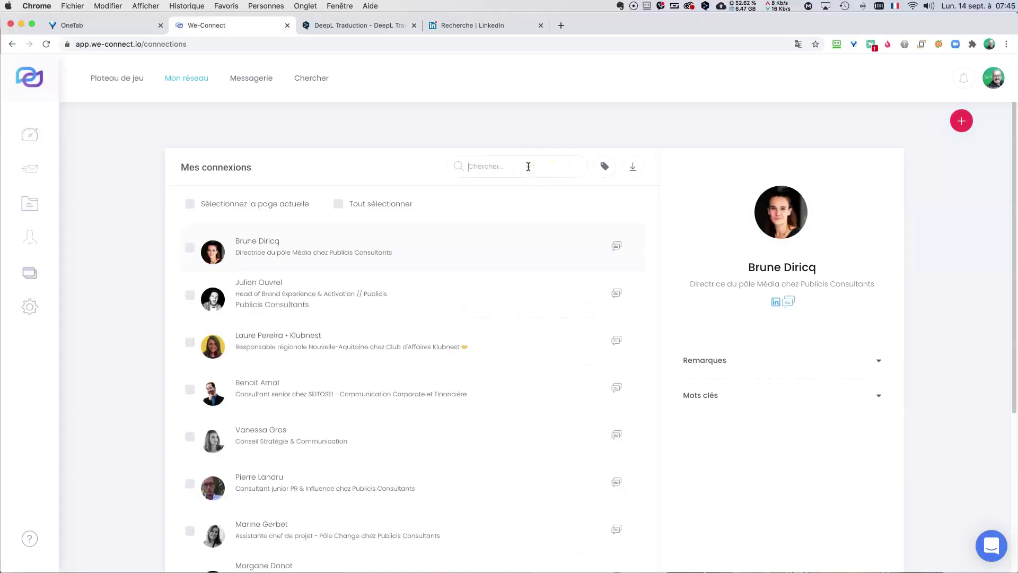
type("nar")
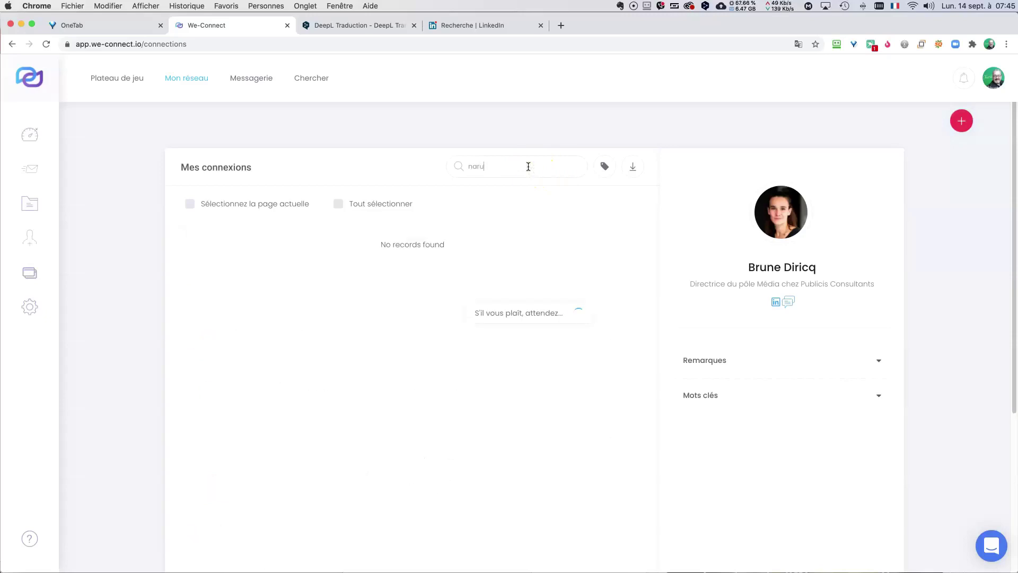
type("issa")
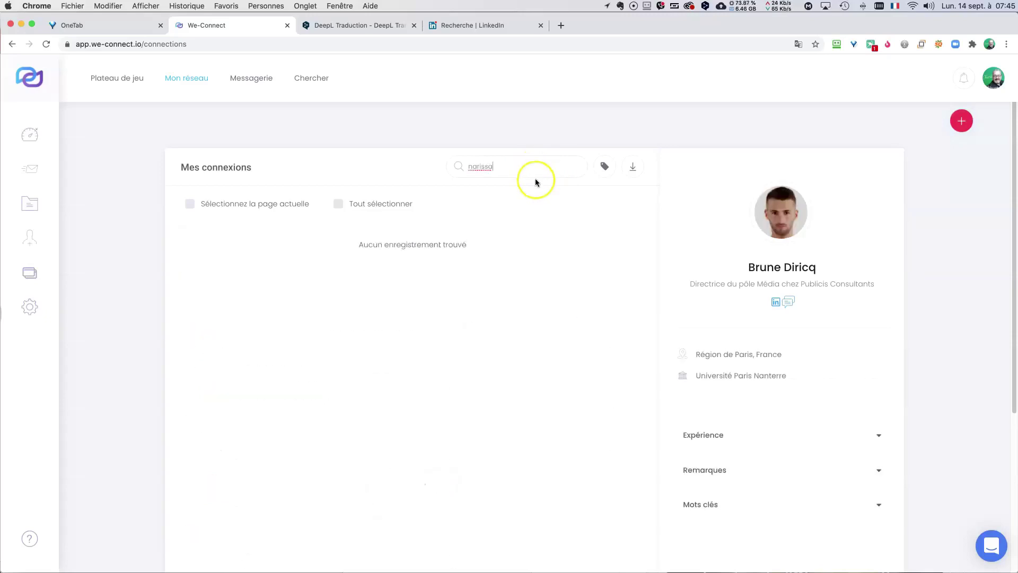
left_click(470, 26)
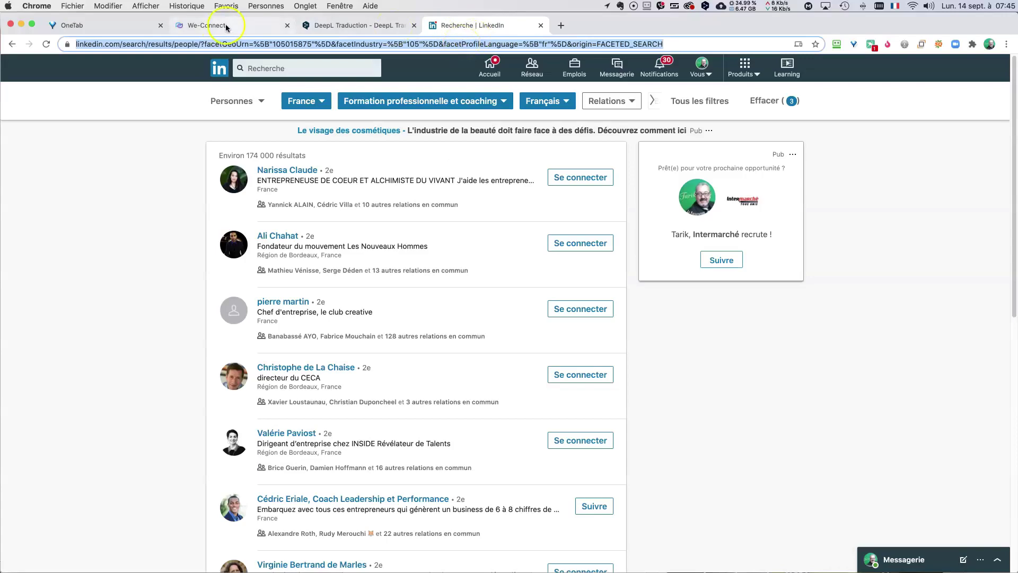
key("ctrl+shift+Tab")
Copy the full URL of the filtered LinkedIn people search and return to We-Connect
left_click(472, 27)
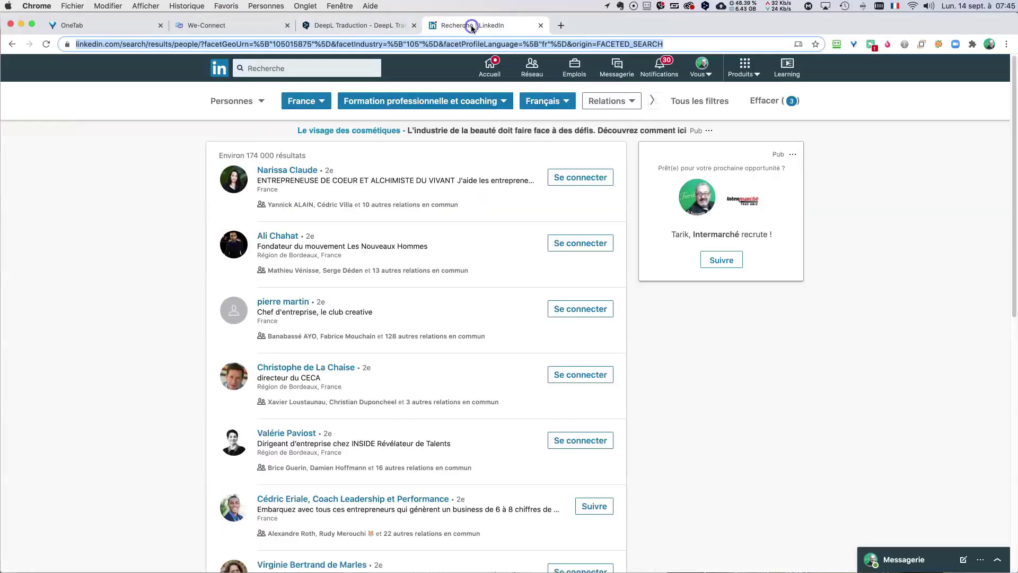
right_click(360, 44)
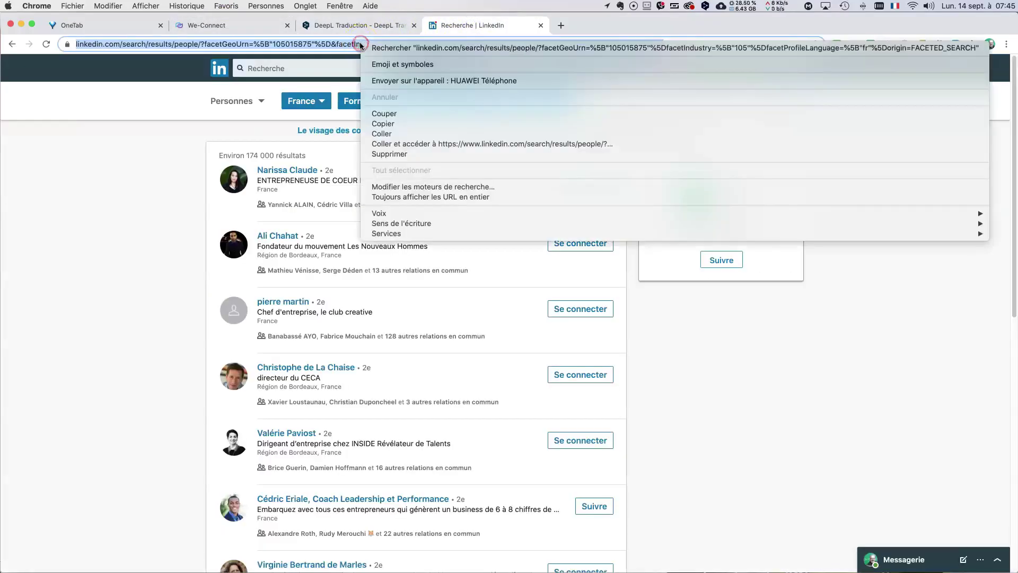
left_click(400, 123)
left_click(243, 25)
Run a search by URL for 2nd and 3rd+ connections using the copied LinkedIn search URL
left_click(306, 79)
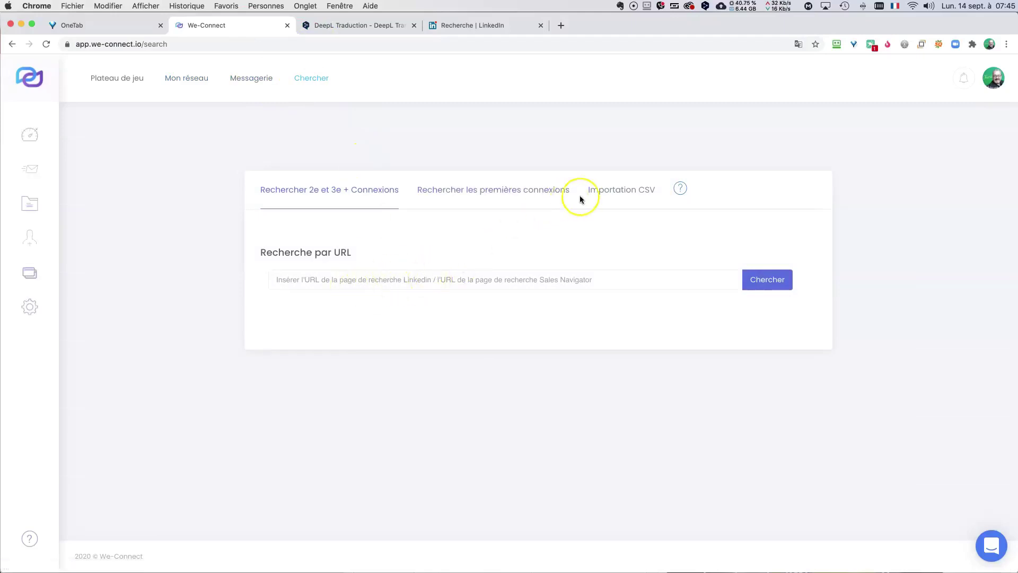
mouse_move(676, 194)
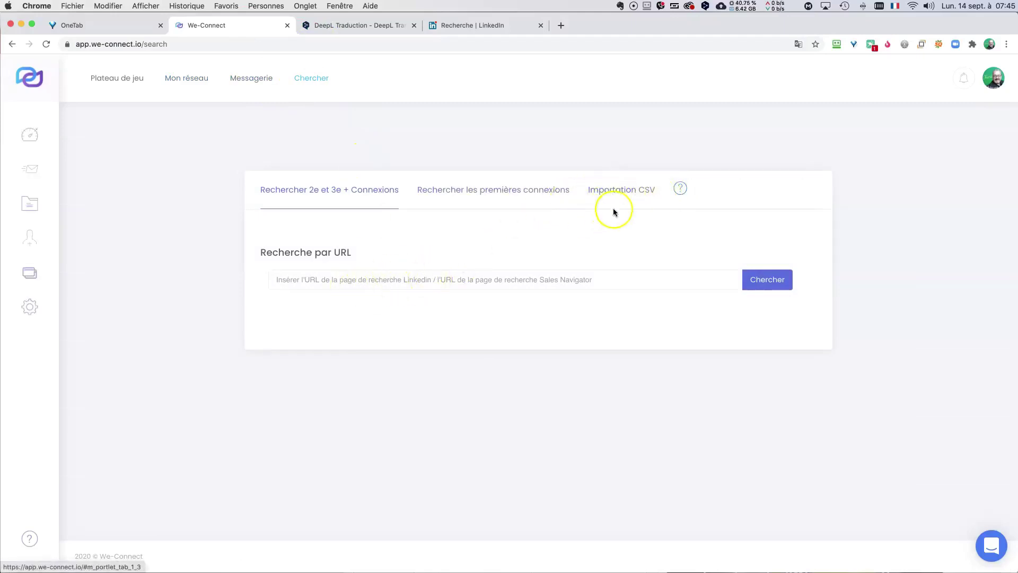
left_click(380, 279)
right_click(403, 279)
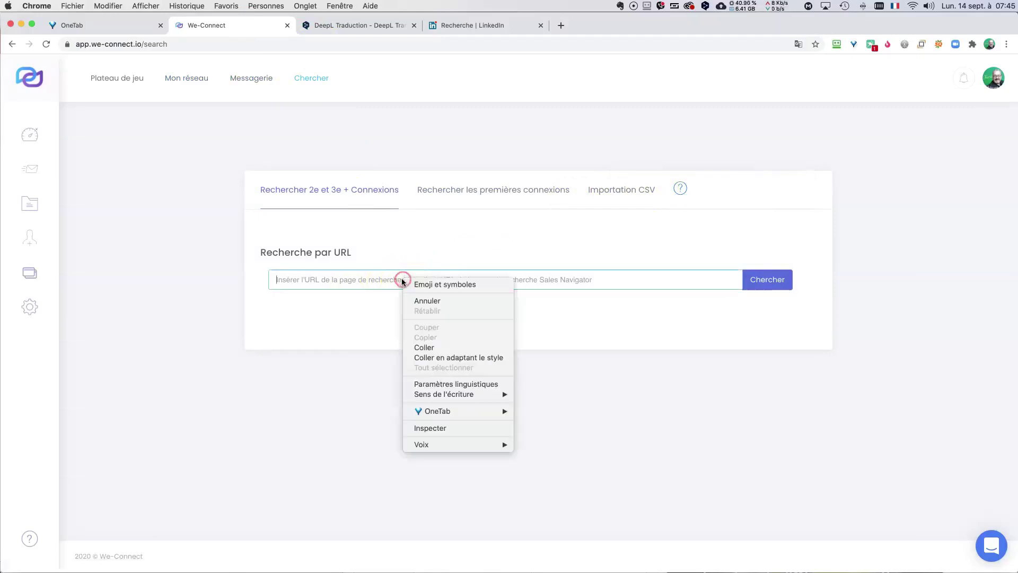
left_click(460, 346)
left_click(768, 280)
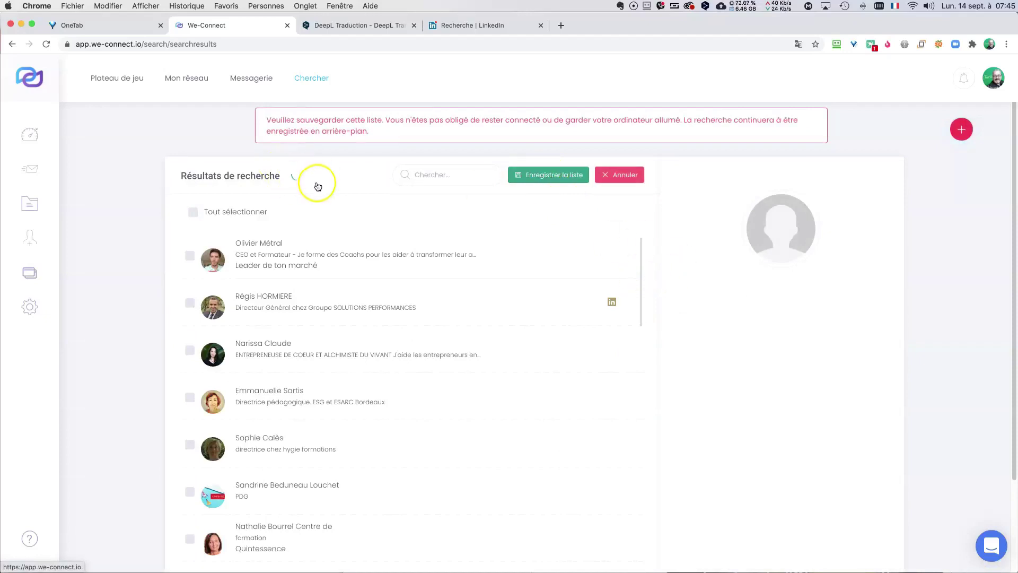
Save the search results as a list named Prospects-formation-pro-coaching
left_click(540, 175)
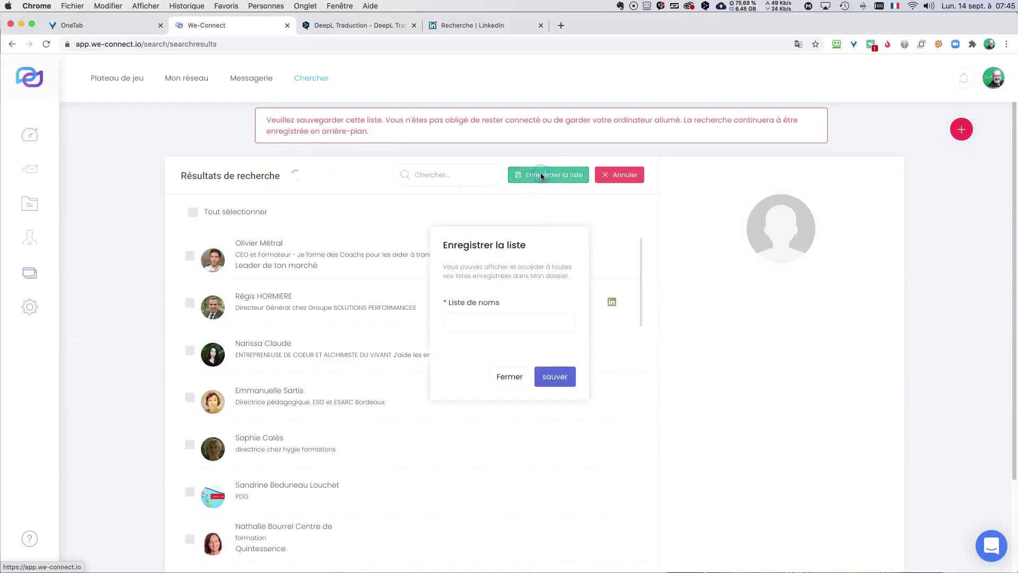
left_click(479, 321)
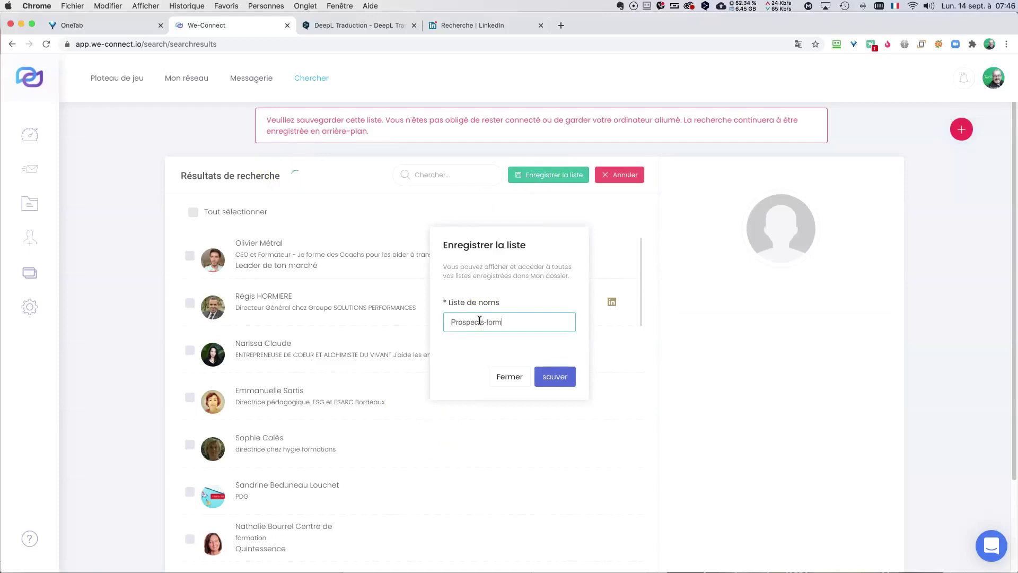
type("Prospects-formation-pro-coaching")
left_click(556, 377)
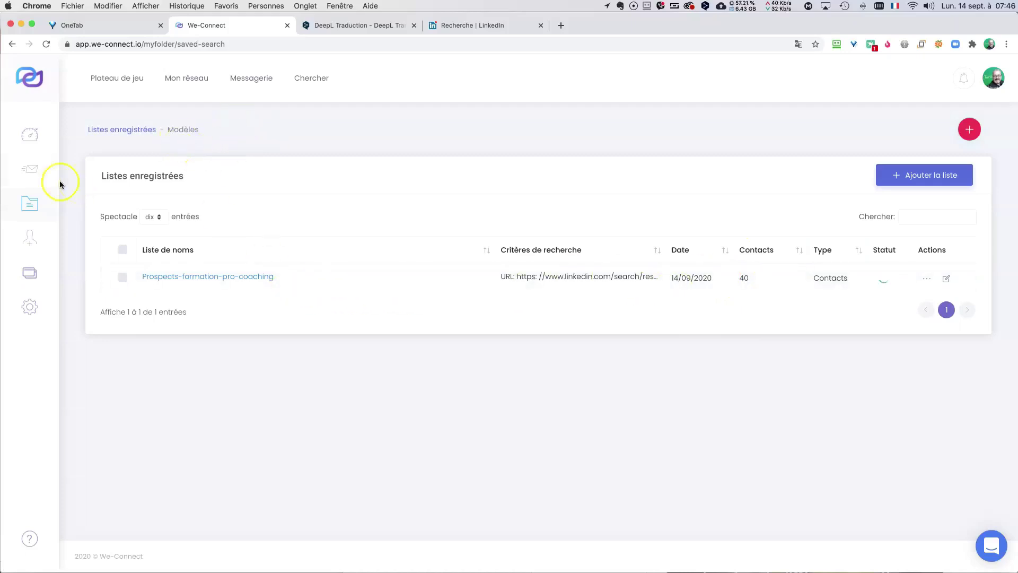
Reopen the Contacts Formation Pro - Coaching campaign, assign the Prospects-formation-pro-coaching list as its prospects, and continue to the messaging stage
left_click(32, 170)
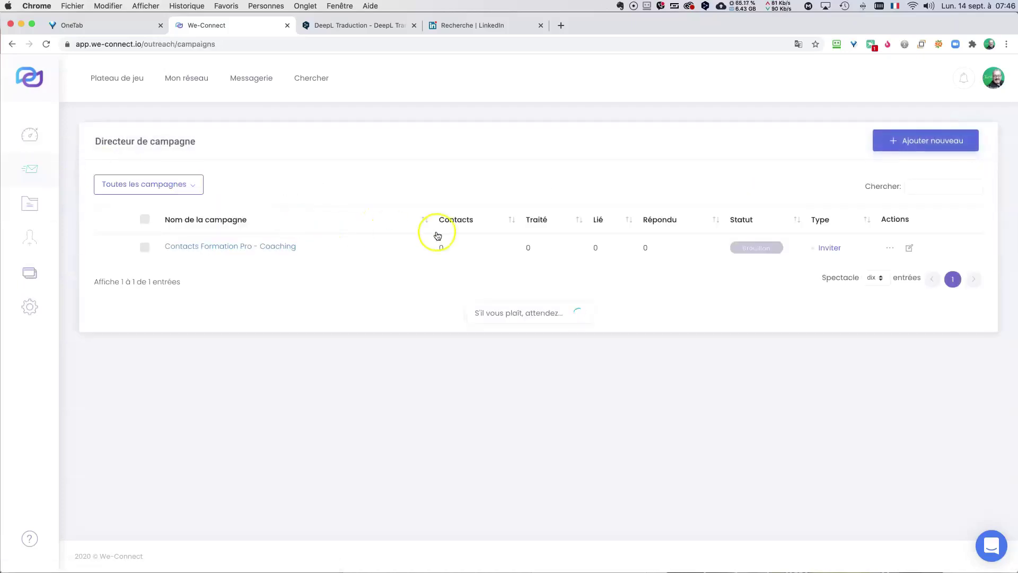
left_click(909, 248)
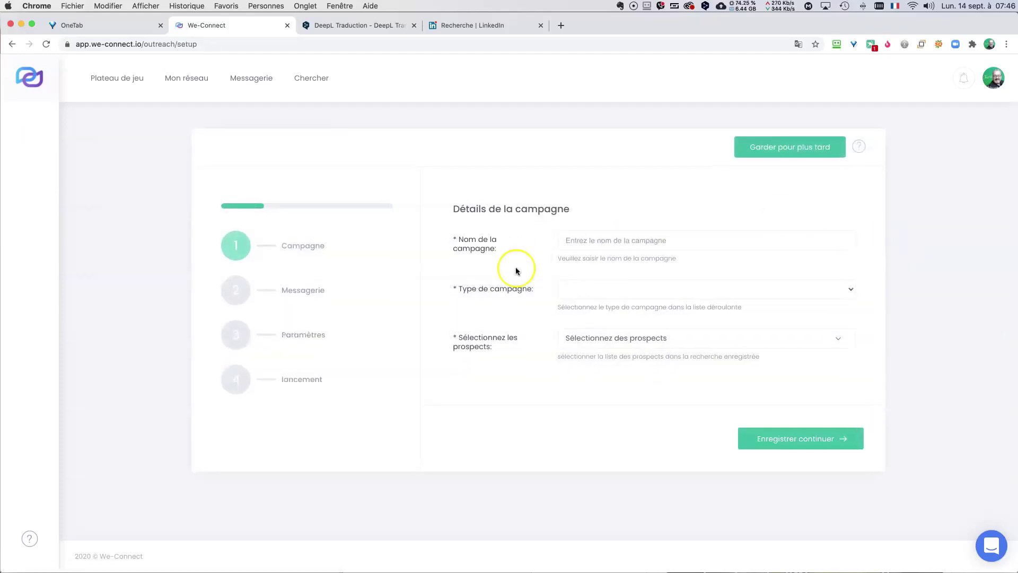
left_click(682, 340)
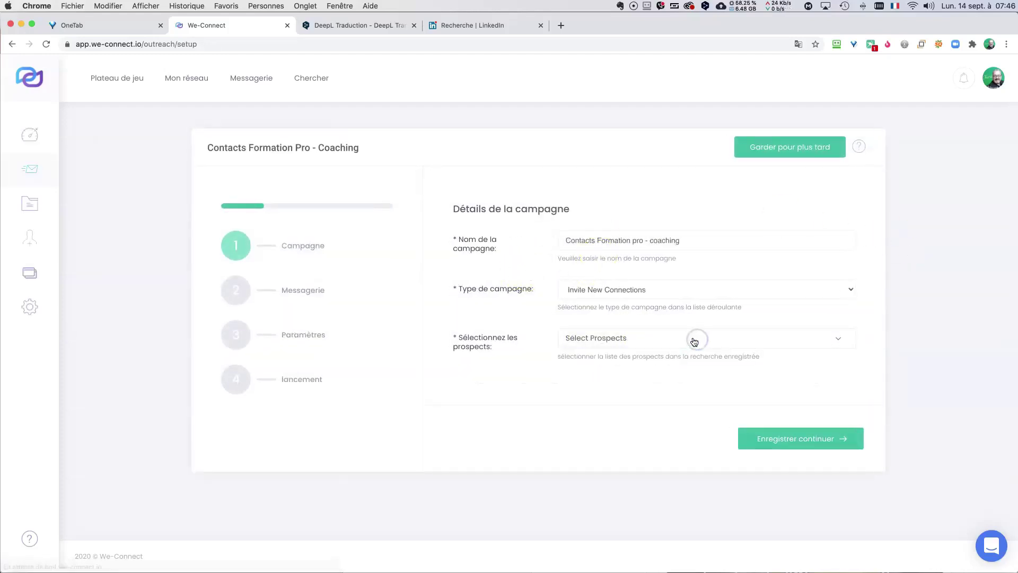
left_click(693, 341)
left_click(604, 362)
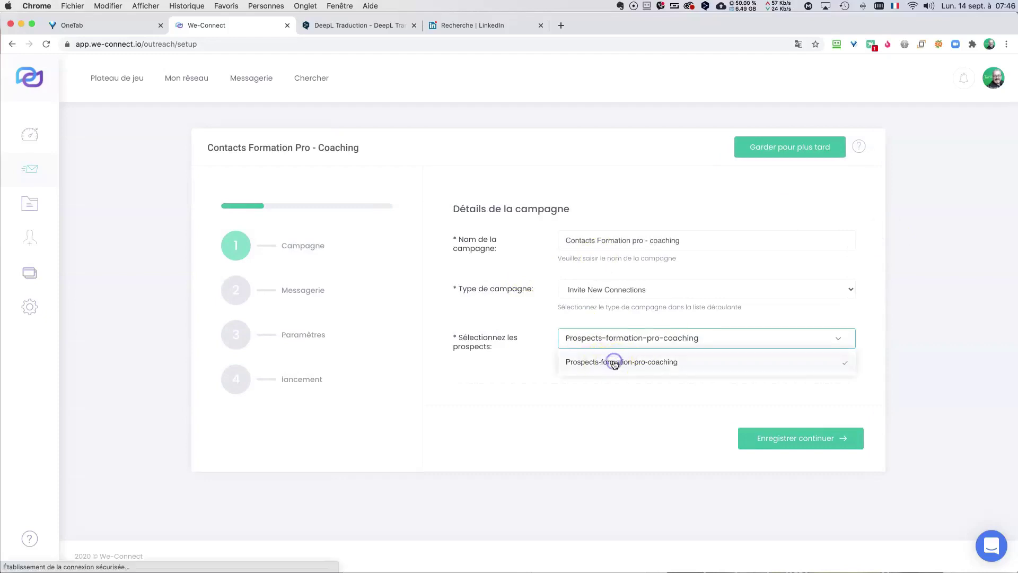
left_click(605, 365)
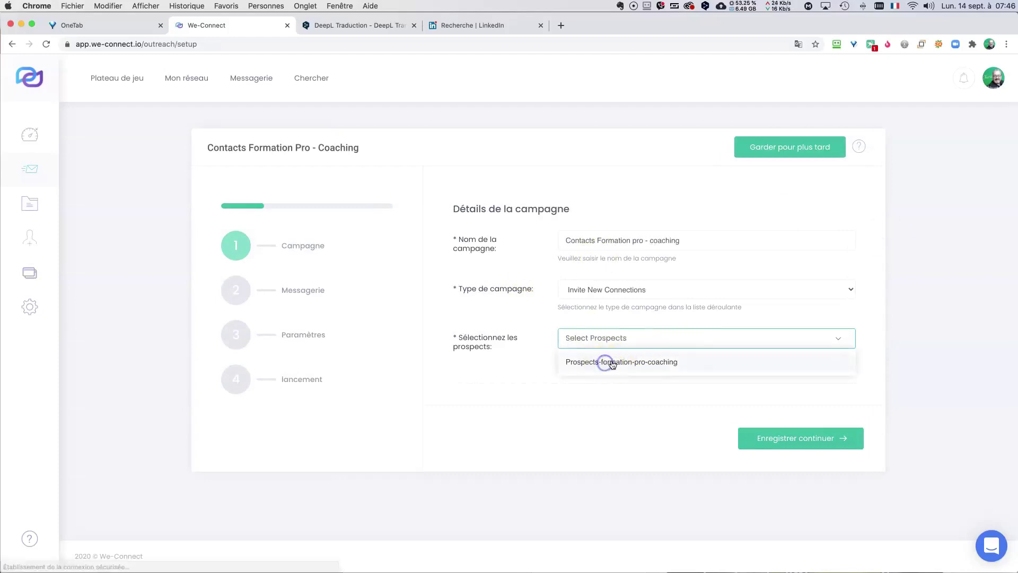
left_click(838, 362)
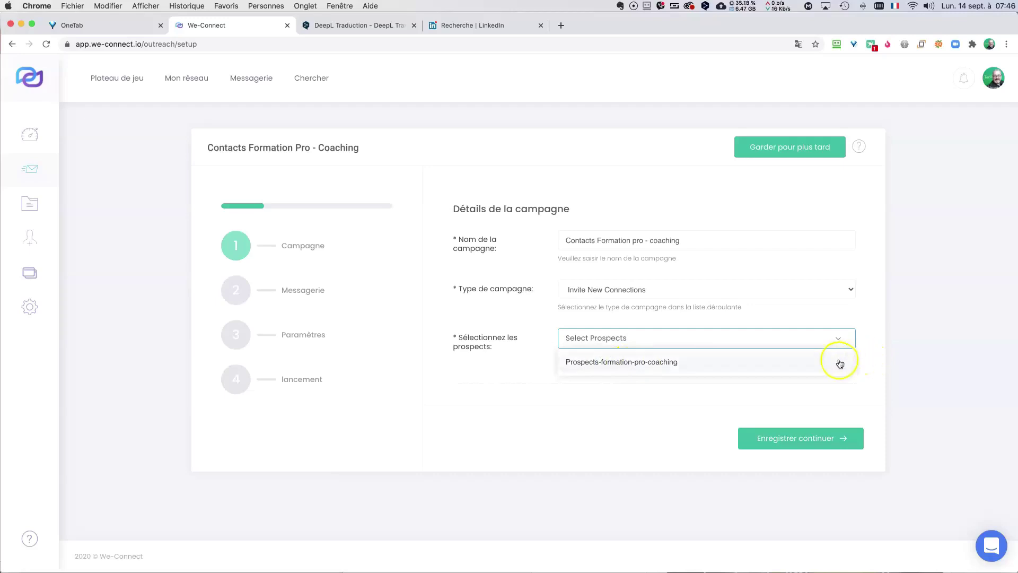
left_click(688, 432)
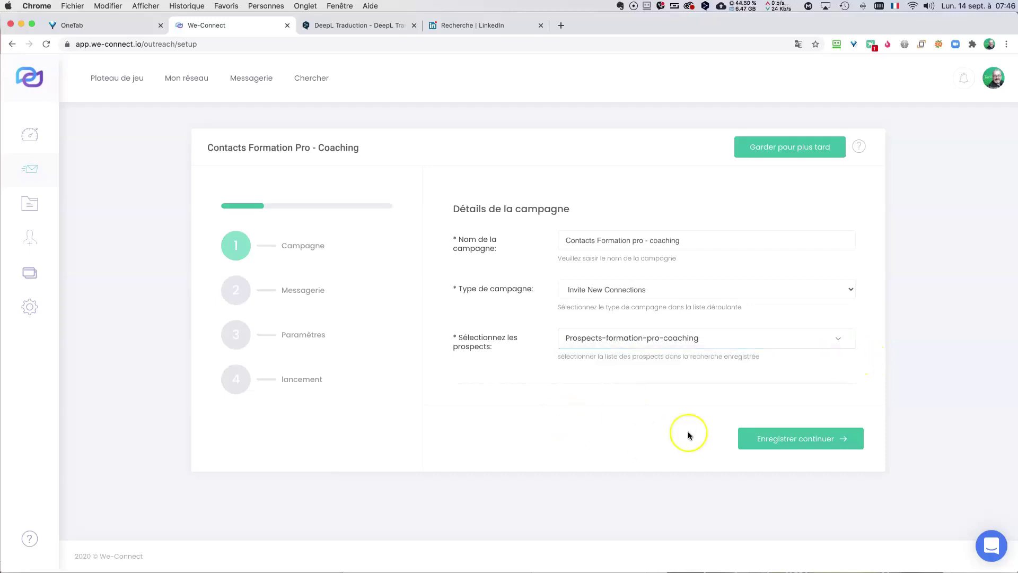
left_click(763, 438)
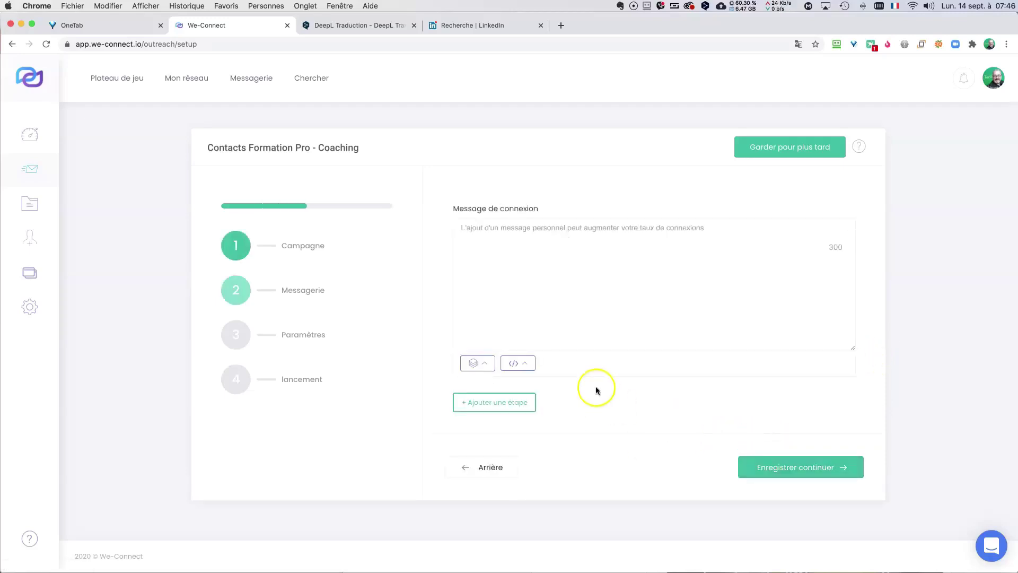
Write the connection message "Bonjour, Je souhaite entrer en contact avec vous pour échanger sur la formation et le coaching. Merci de m'ajouter à votre réseau."
left_click(557, 231)
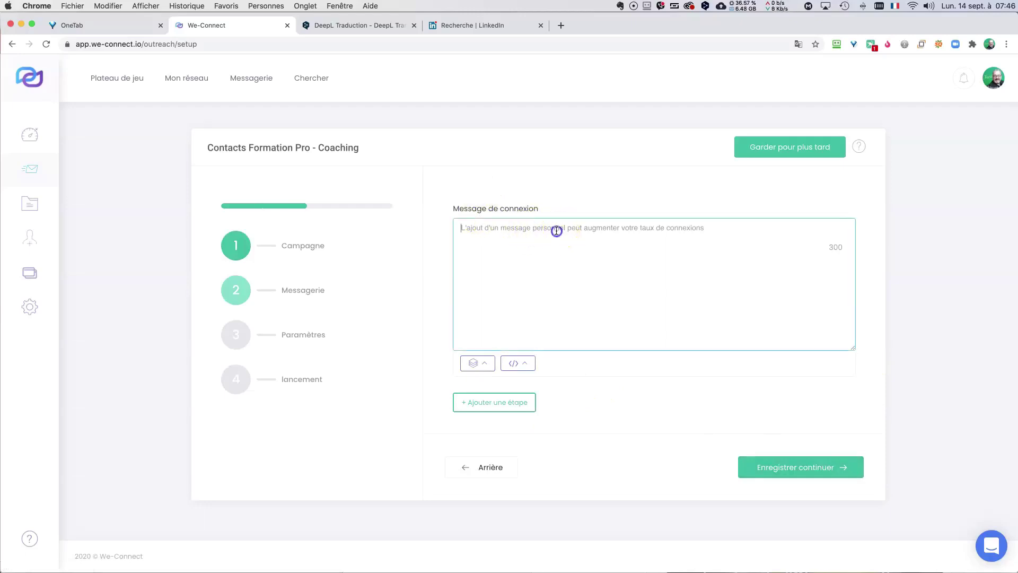
type("Bonj")
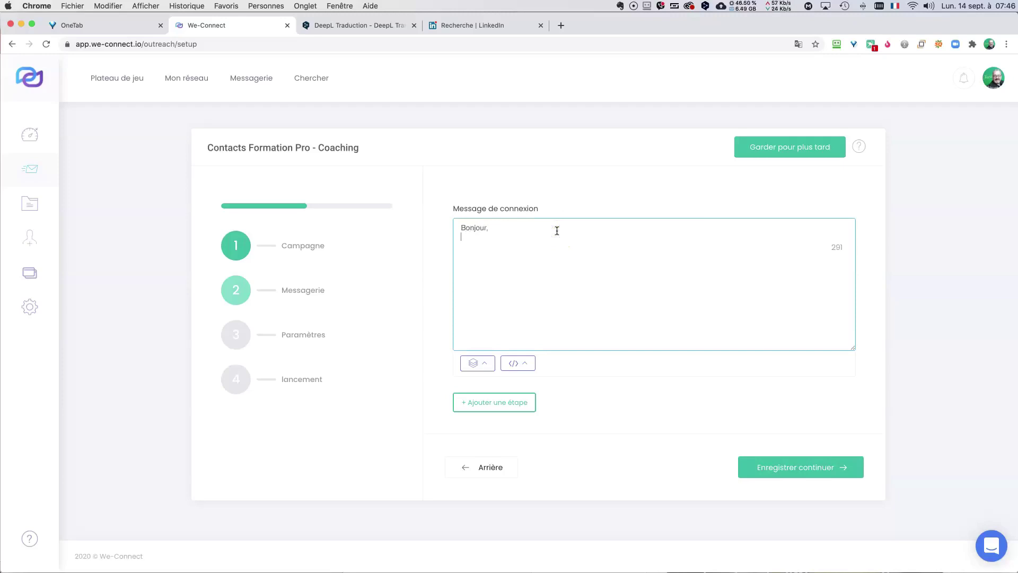
type("our,")
key("Return")
type("Je souhaite entrer en")
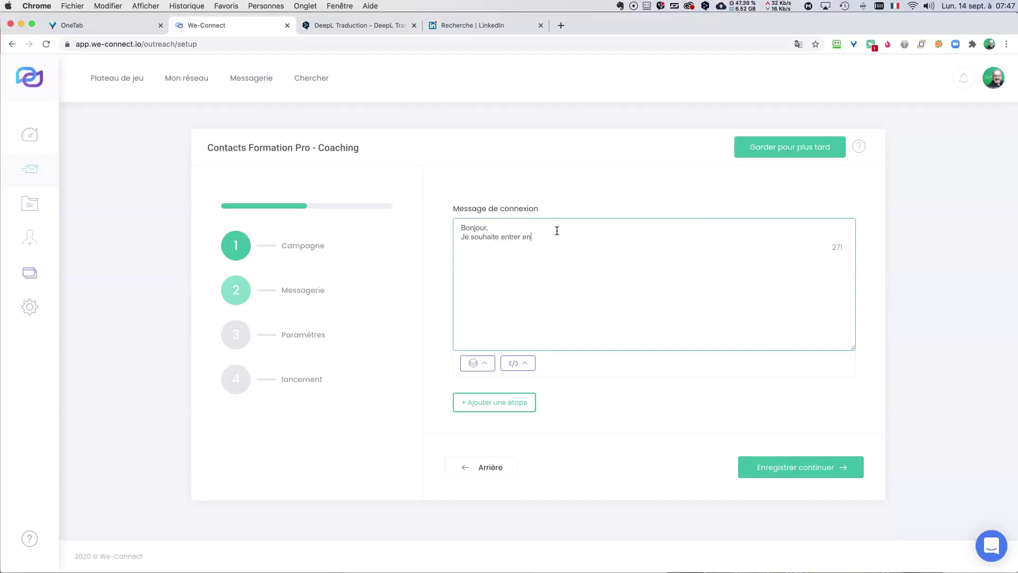
type(" contact avec vous")
key("BackSpace")
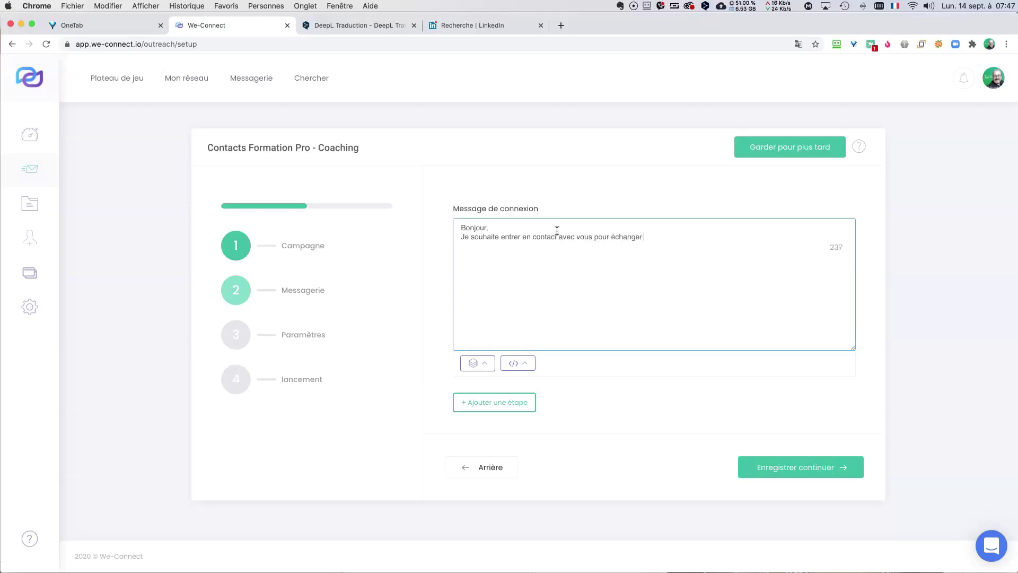
type("la formation et le c")
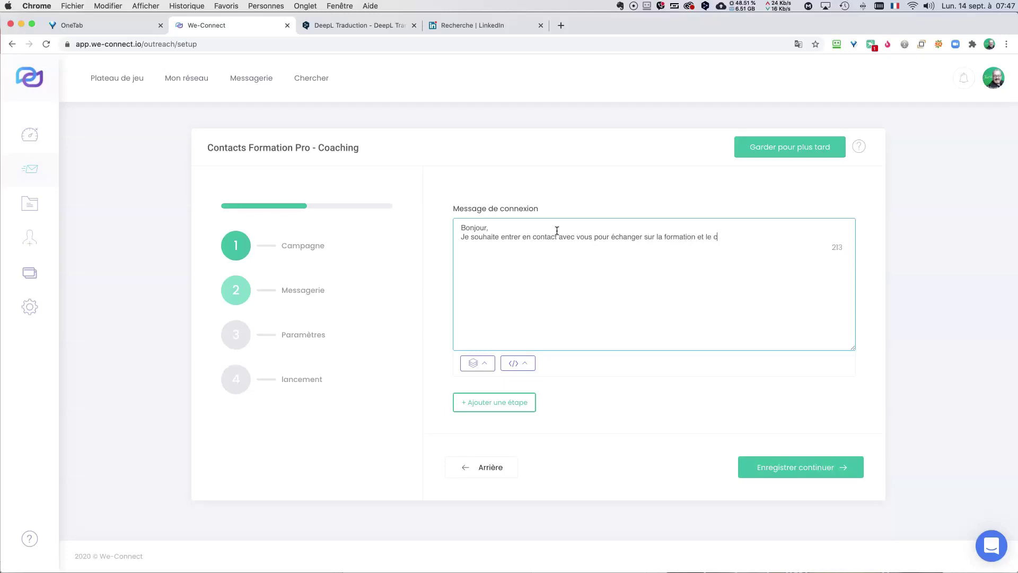
type("oachi")
type("ng. ")
type("Merci de m'ajouter à votre réseau.")
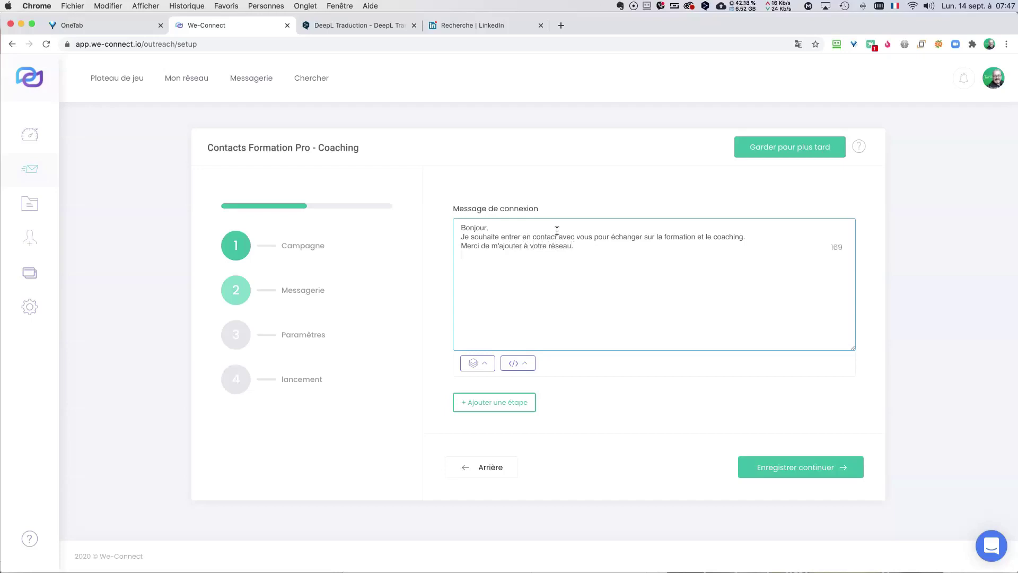
Sign the connection message with the sender's full name and paste the signature containing "Formateur / Coach pour entrepreneurs libres" and "Stratosweb.fr" below it
type("Tarik HANNANE")
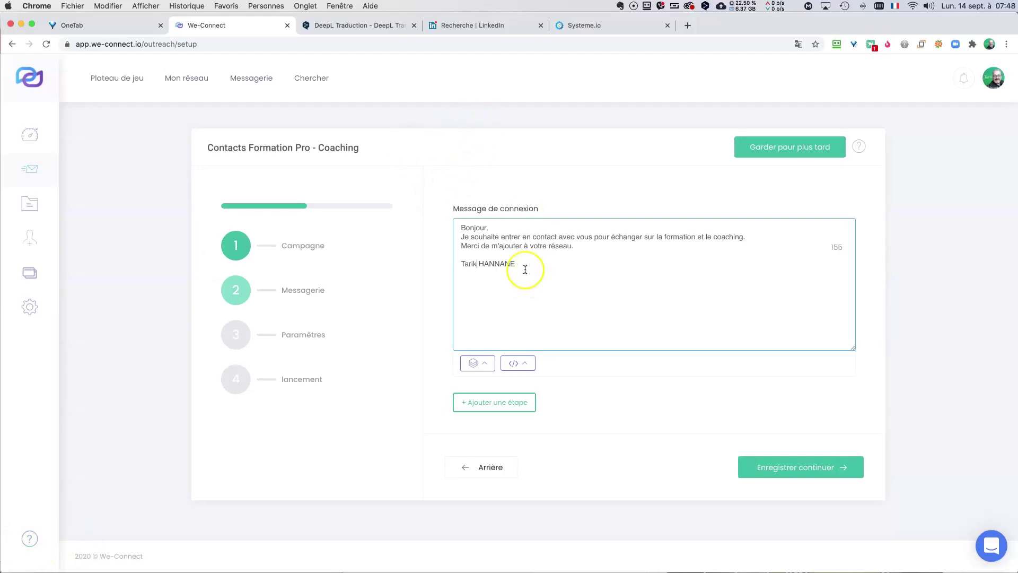
left_click(524, 266)
key("super+v")
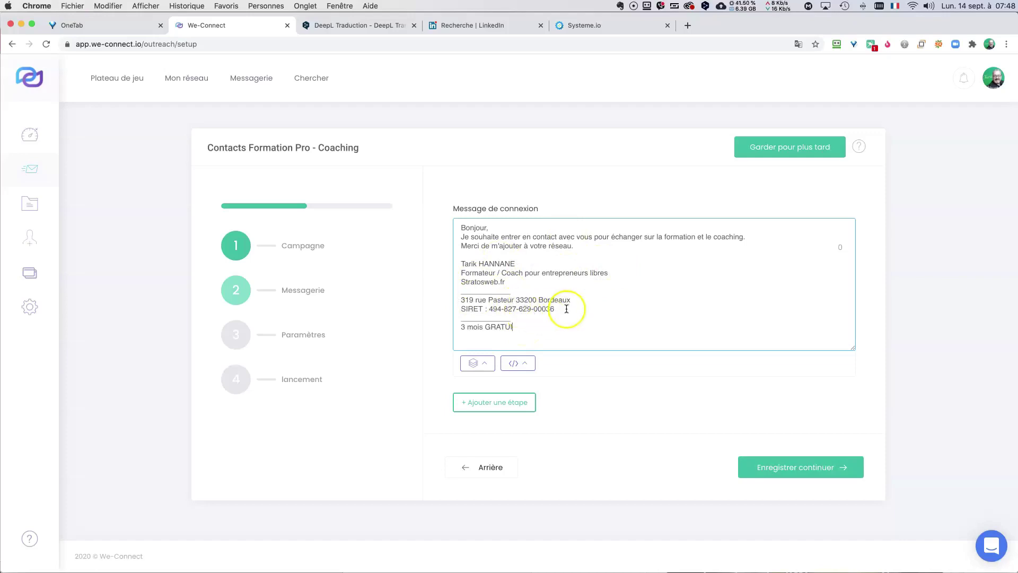
Remove the postal address, SIRET number, separators and free-months offer from the signature, then save the message and continue to the campaign settings
left_click_drag(563, 309, 462, 295)
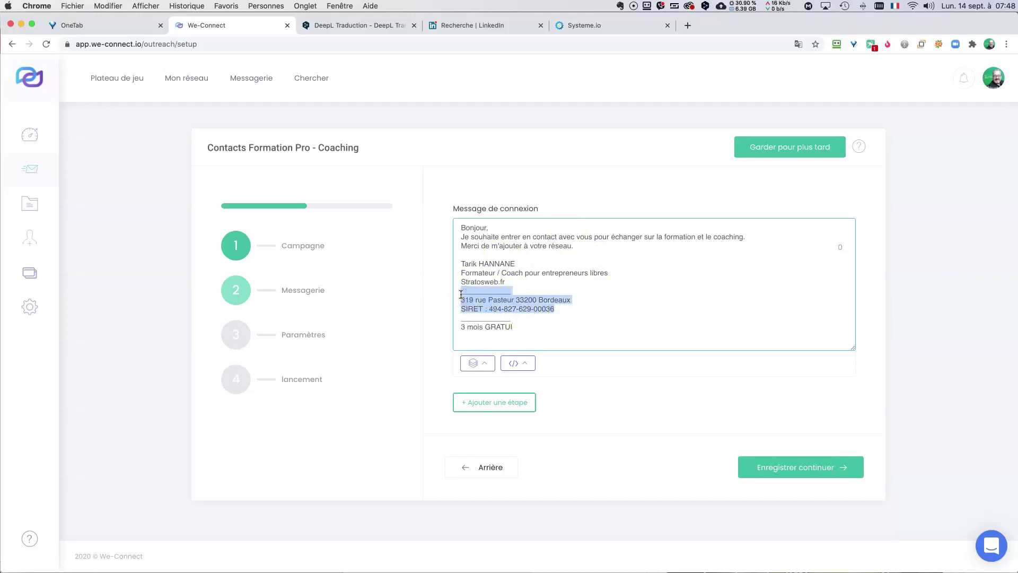
key("BackSpace")
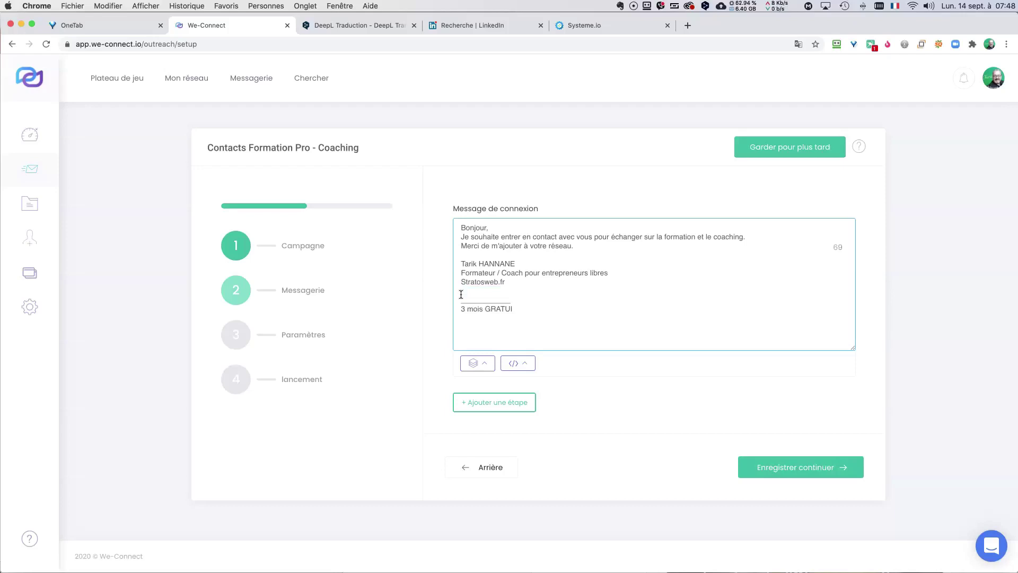
key("BackSpace")
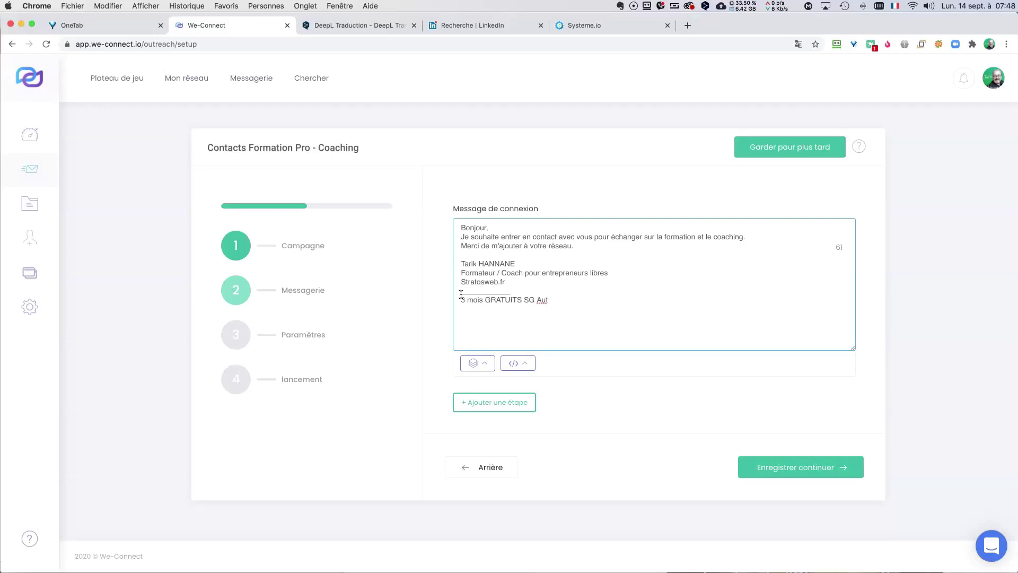
left_click(461, 294, "shift")
key("BackSpace")
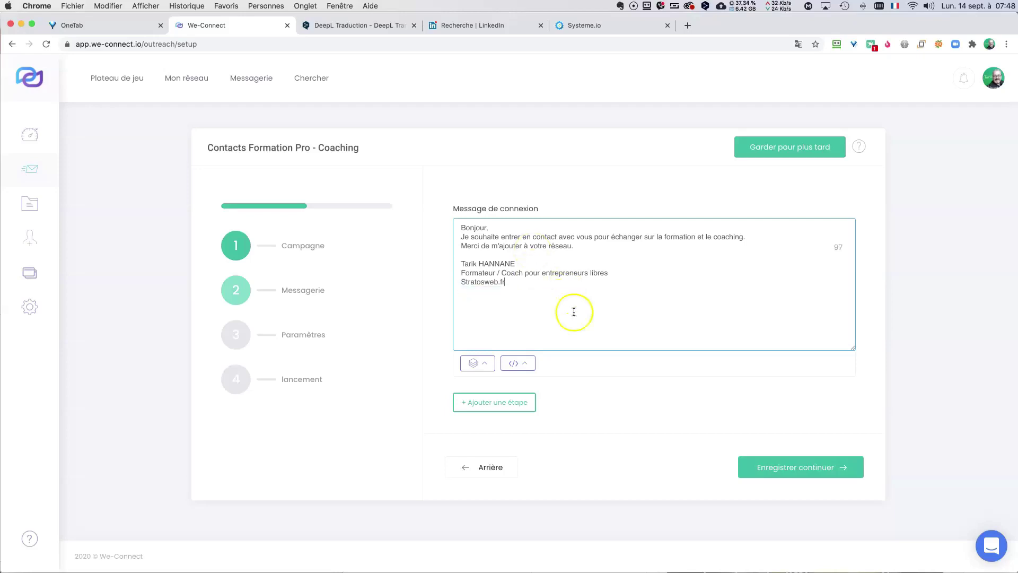
left_click(789, 466)
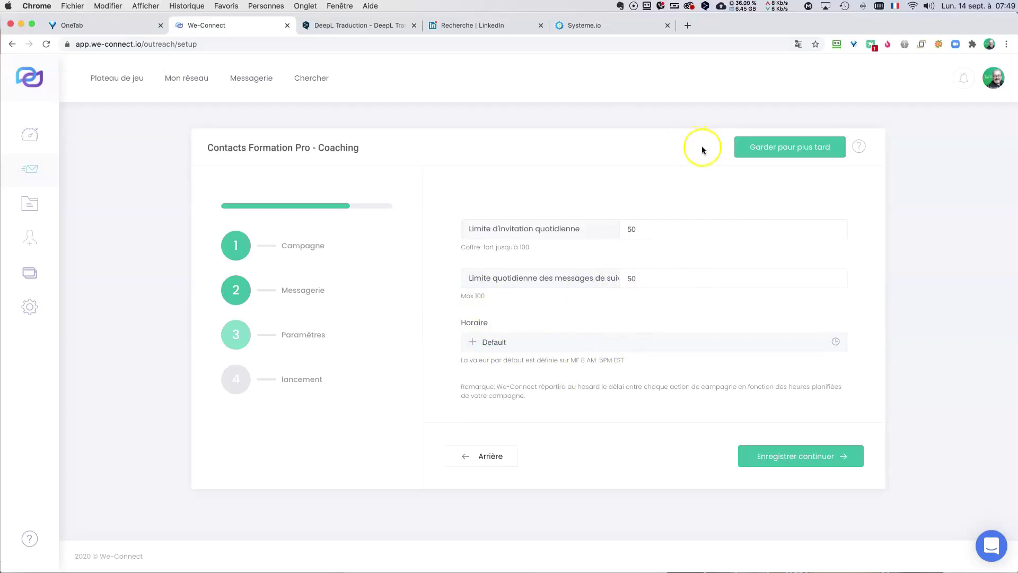
Save the Contacts Formation Pro - Coaching campaign for later and confirm
left_click(777, 149)
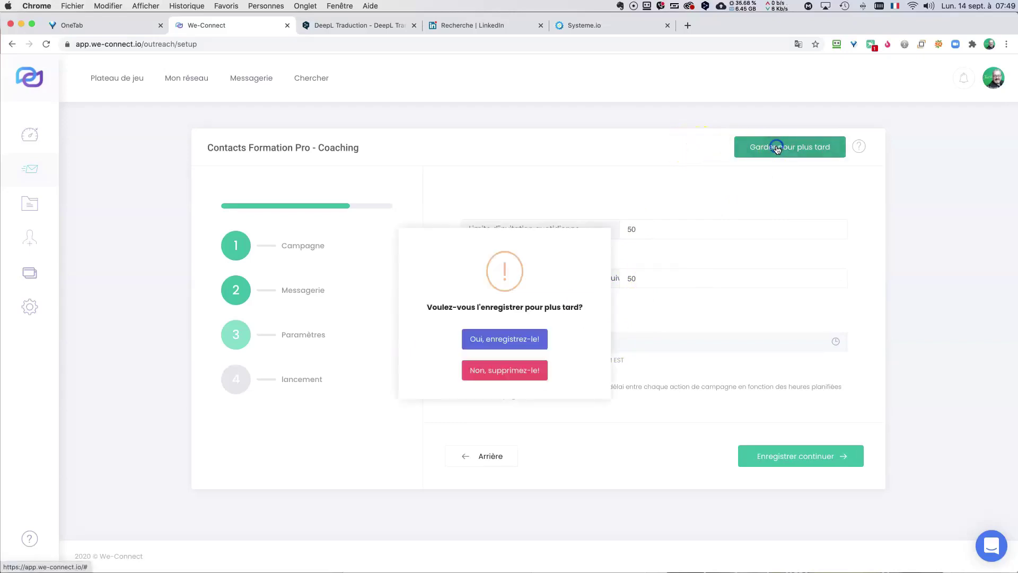
left_click(504, 339)
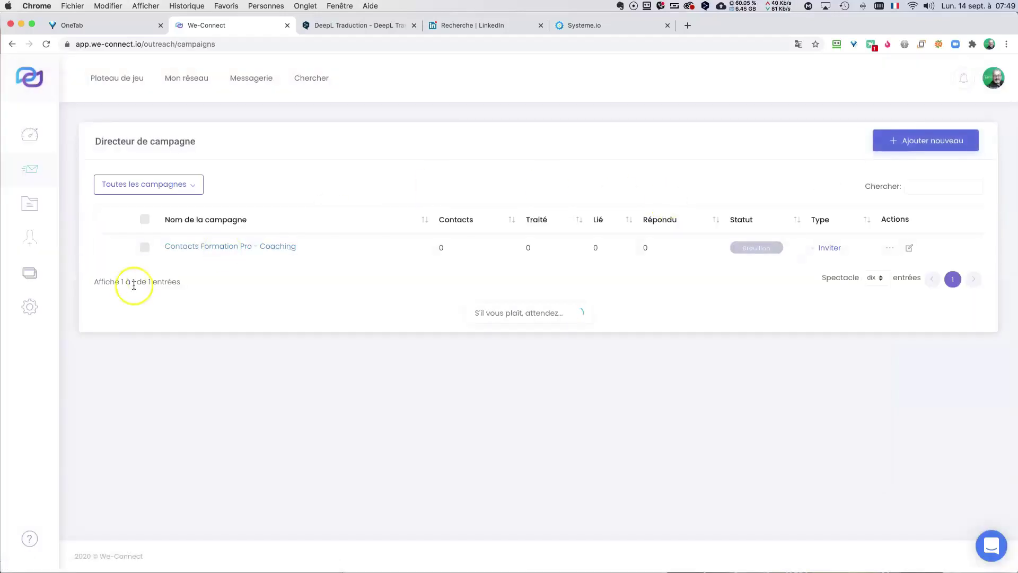
Examine the account settings, notification alerts, API and integrations, blacklist and account profile details
left_click(30, 308)
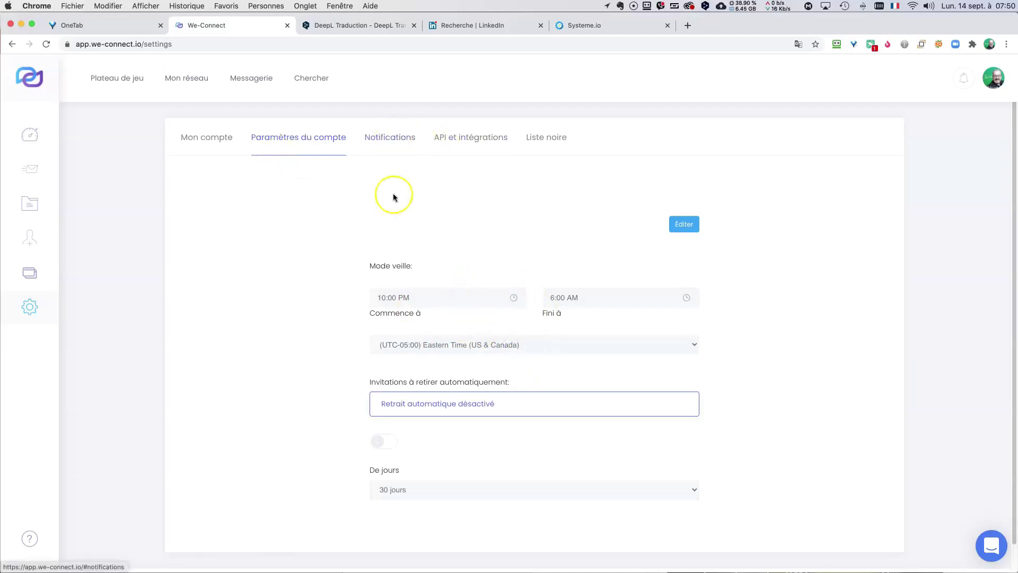
scroll(419, 228, "down", 1)
scroll(405, 169, "up", 1)
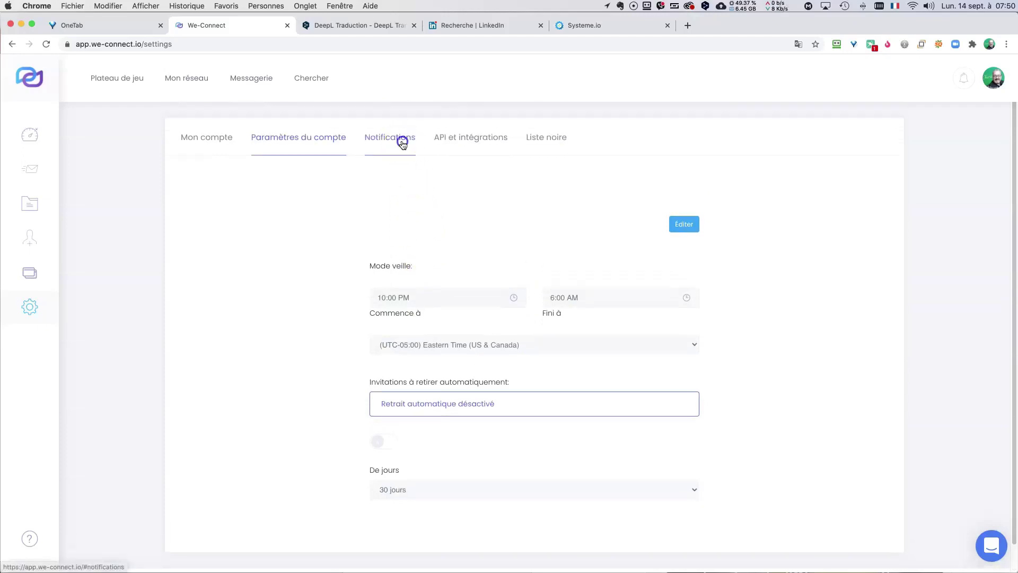
left_click(399, 141)
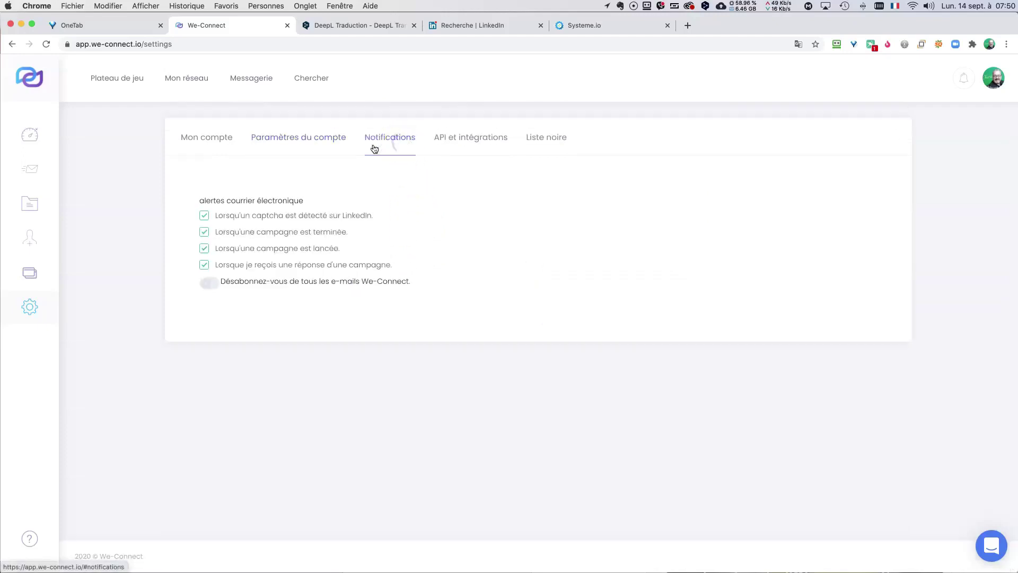
left_click(453, 142)
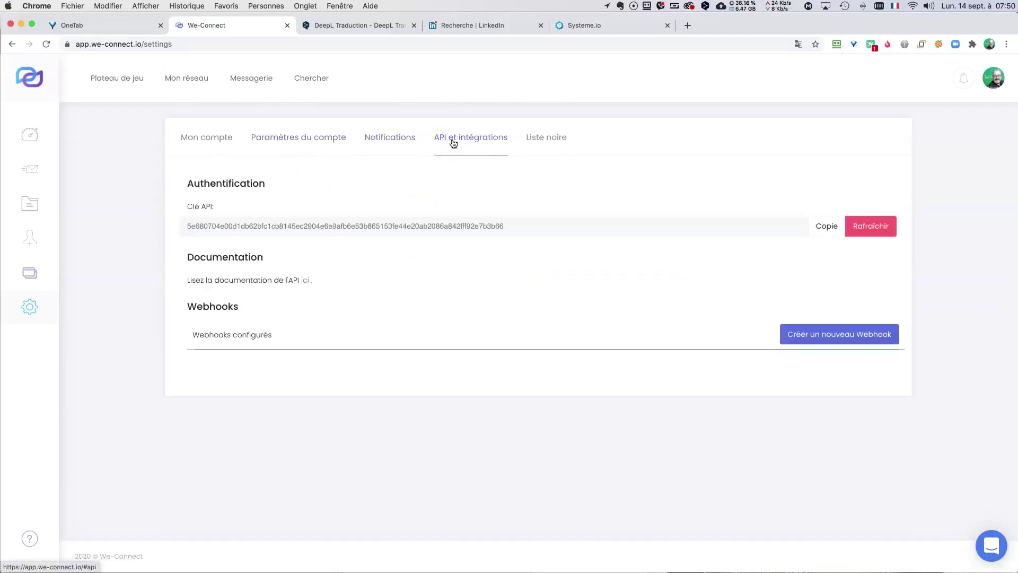
left_click(546, 139)
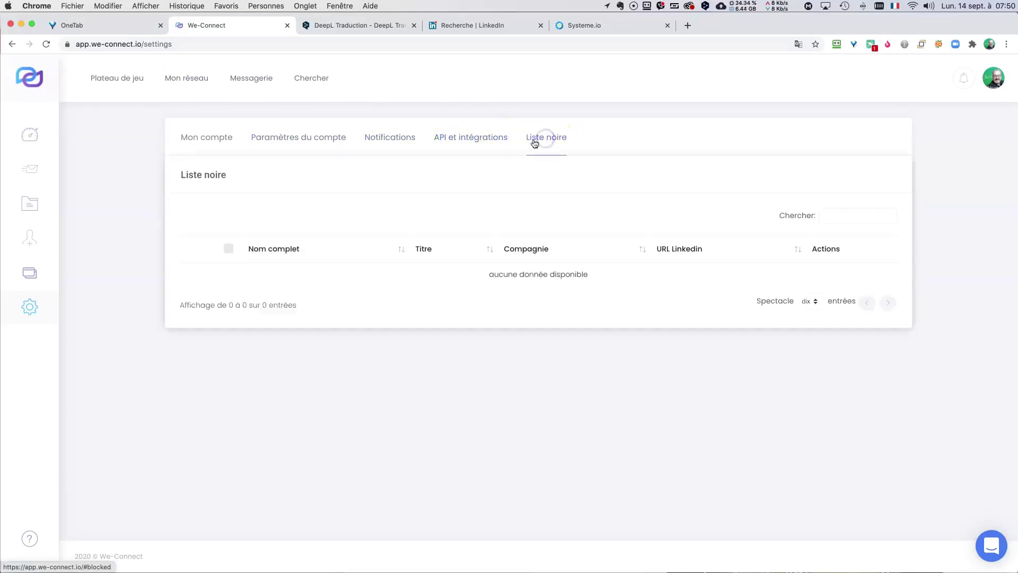
left_click(973, 87)
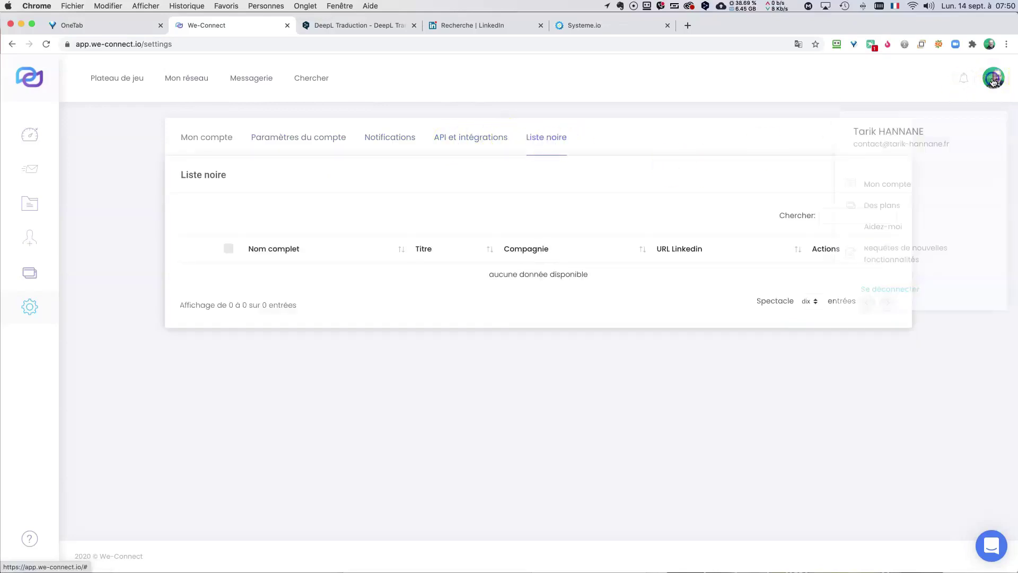
left_click(883, 179)
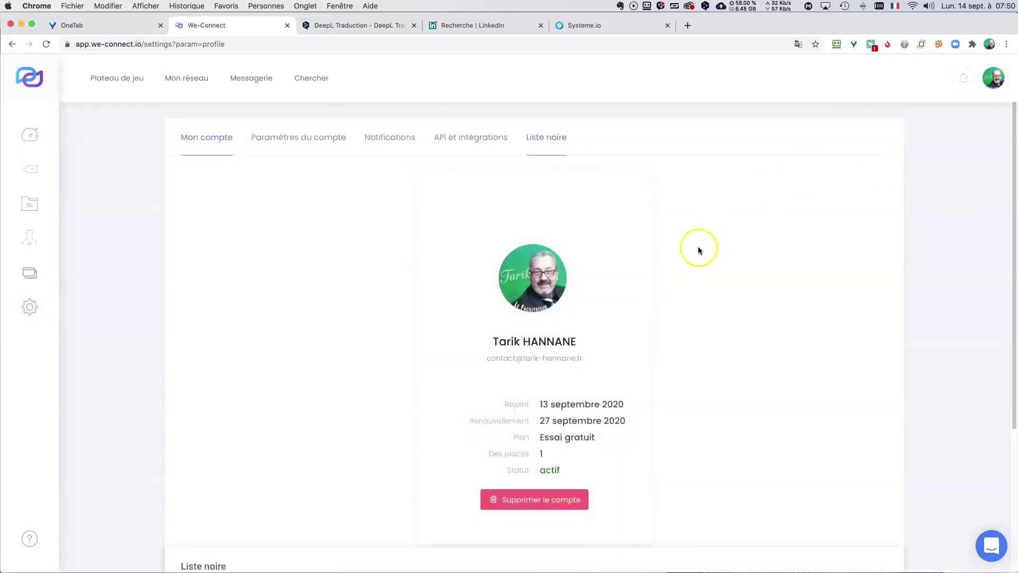
scroll(647, 382, "down", 4)
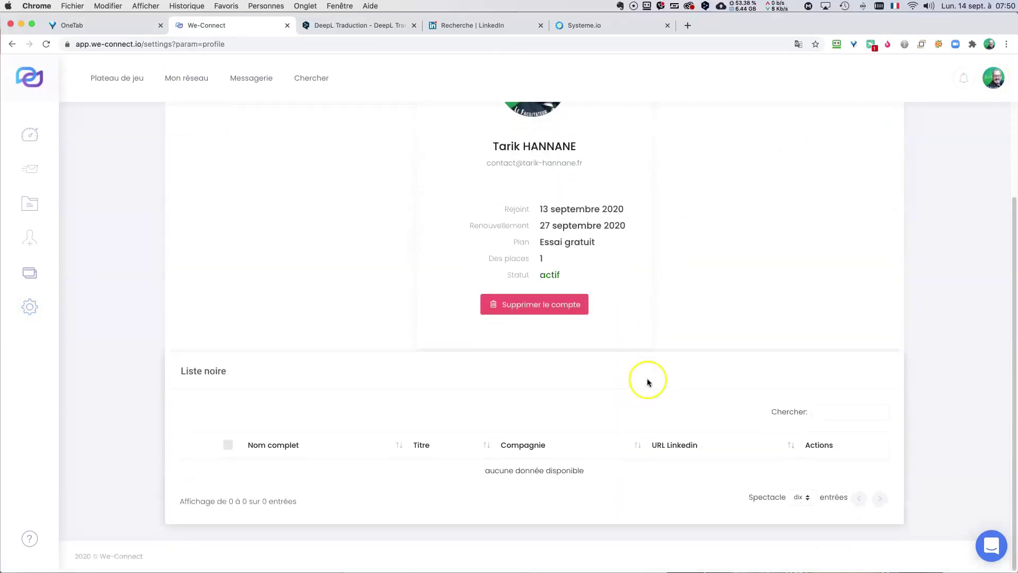
scroll(647, 379, "up", 4)
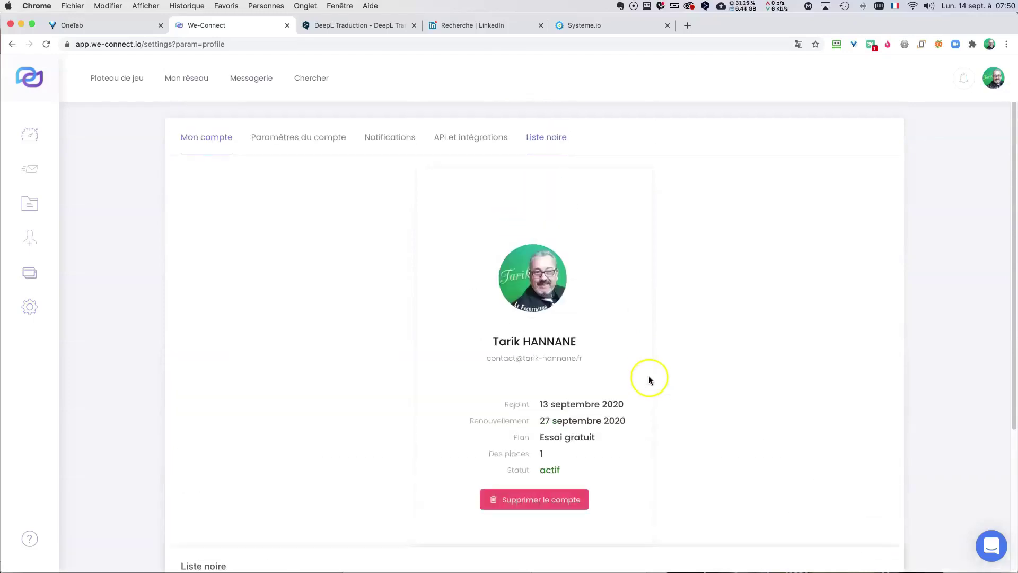
Edit the account settings and set the sleep mode time zone to (UTC+01:00) Brussels, Copenhagen, Madrid, Paris
left_click(269, 139)
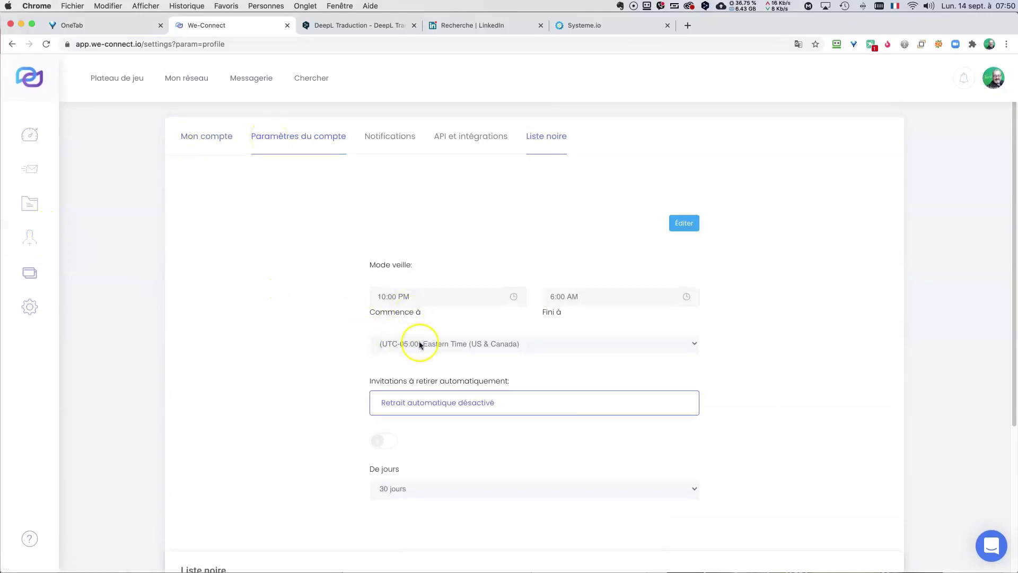
scroll(451, 343, "down", 1)
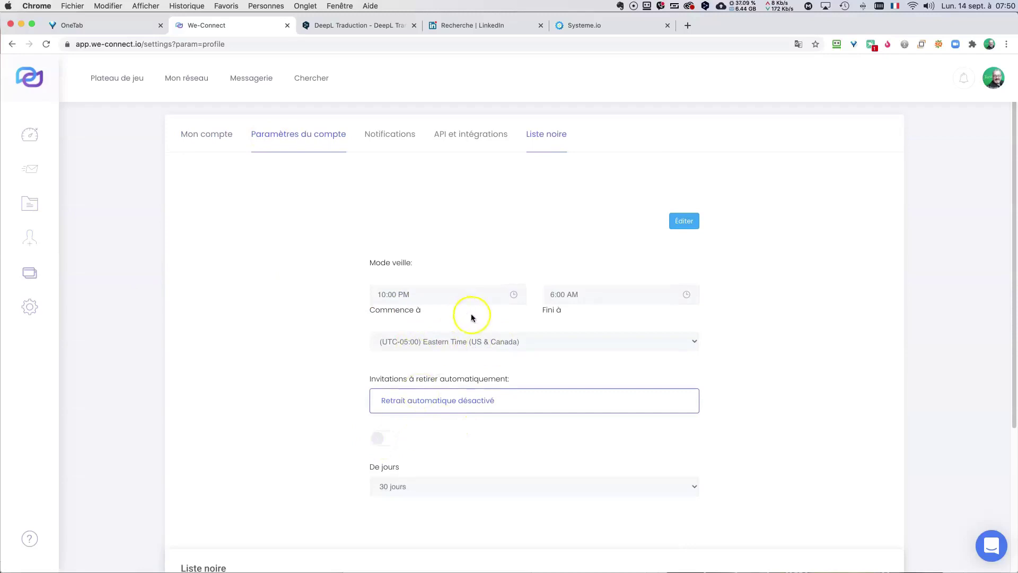
left_click(677, 223)
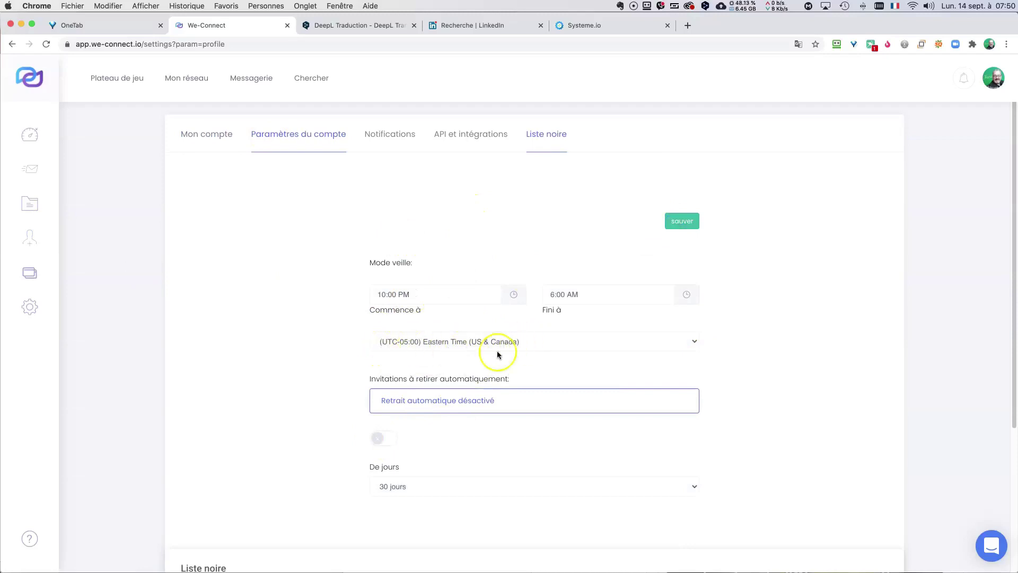
left_click(694, 341)
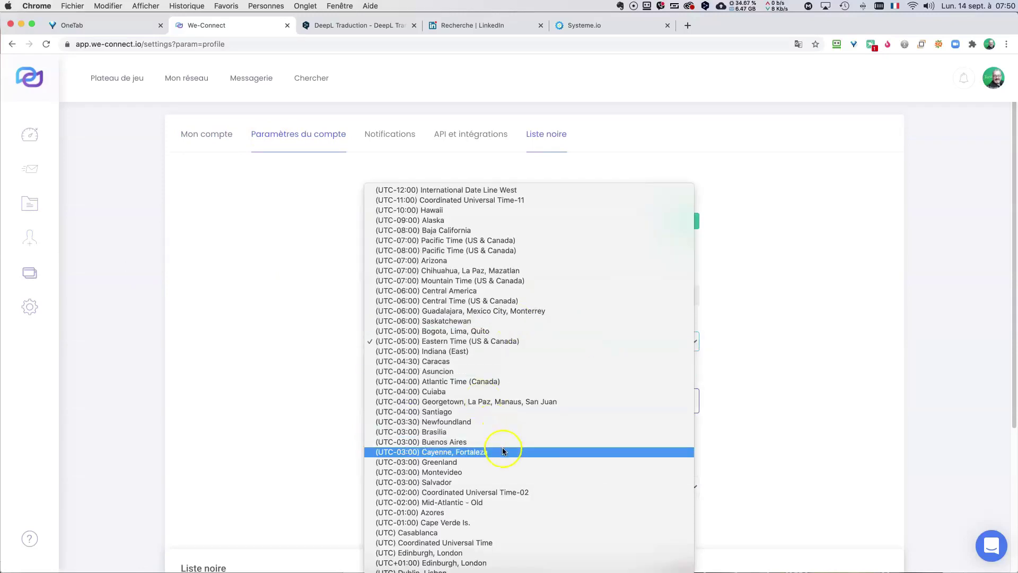
scroll(502, 451, "down", 5)
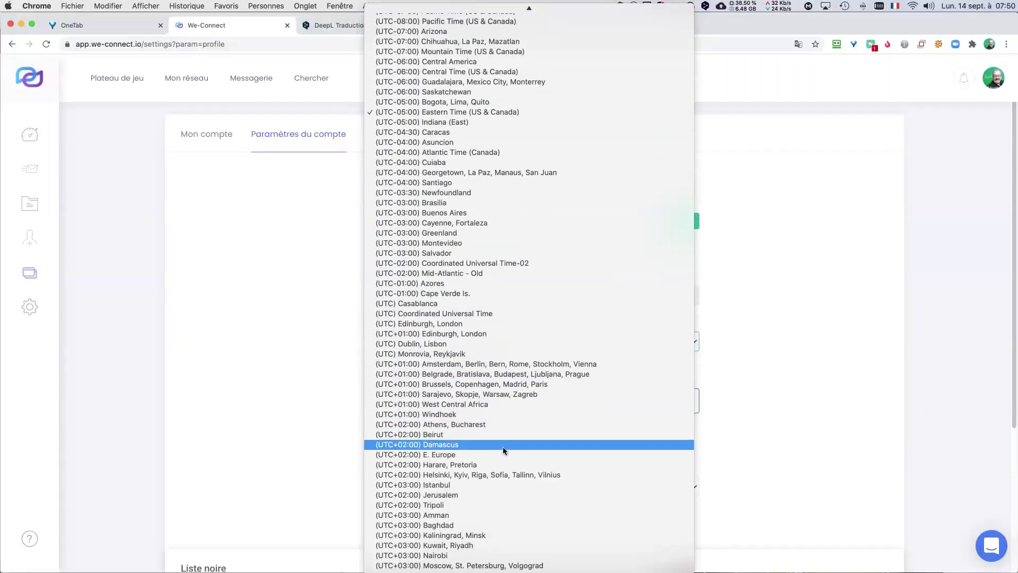
scroll(503, 453, "down", 3)
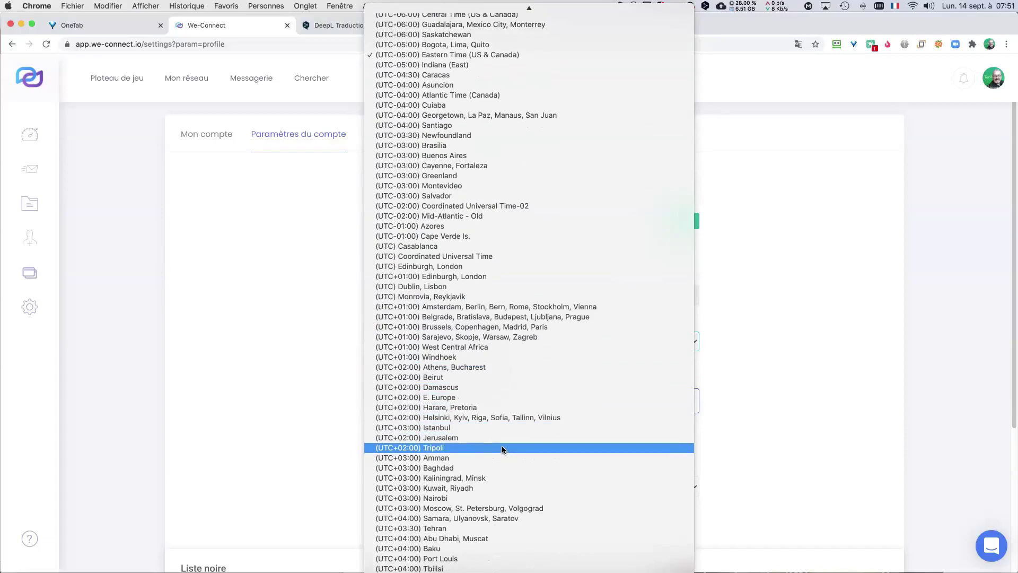
left_click(492, 328)
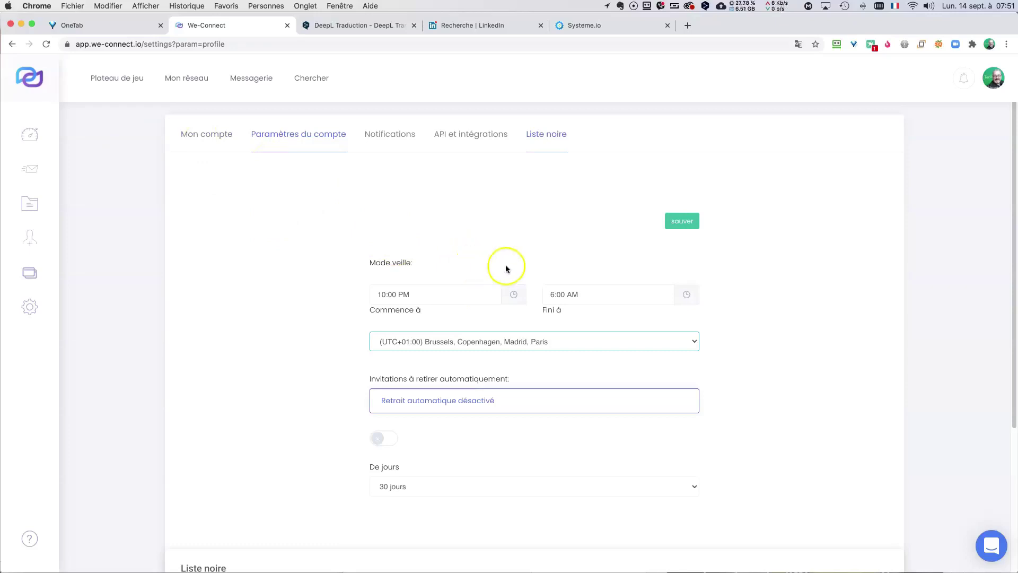
Try the sleep mode start time field and switch automatic invitation withdrawal on and back off
left_click(505, 294)
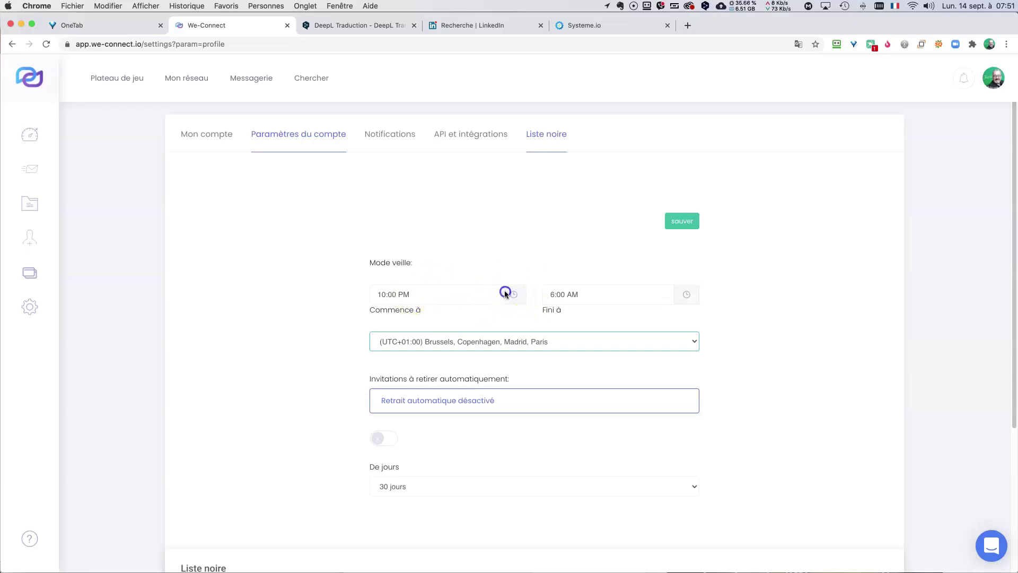
left_click(444, 295)
left_click(261, 282)
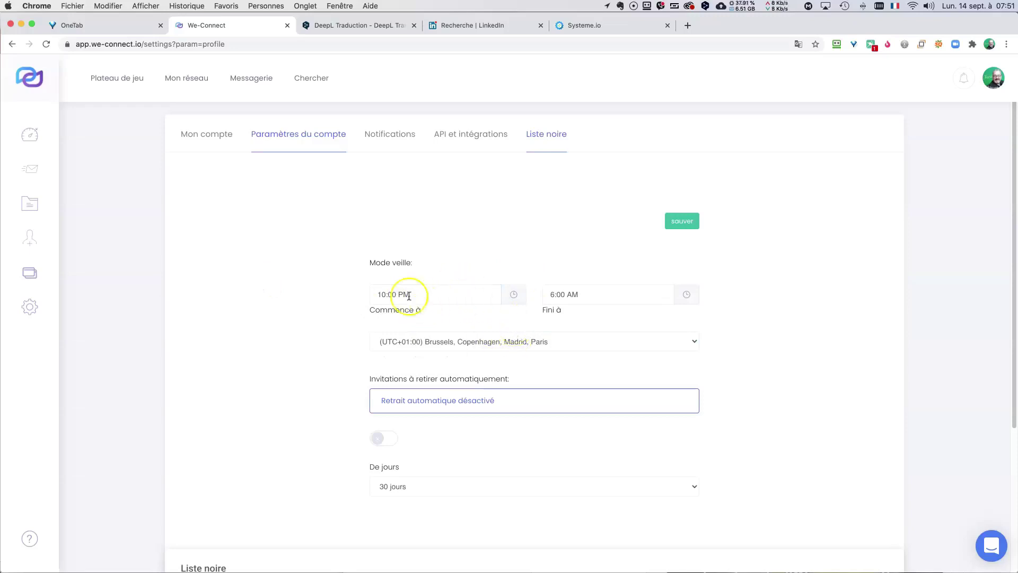
scroll(360, 342, "down", 3)
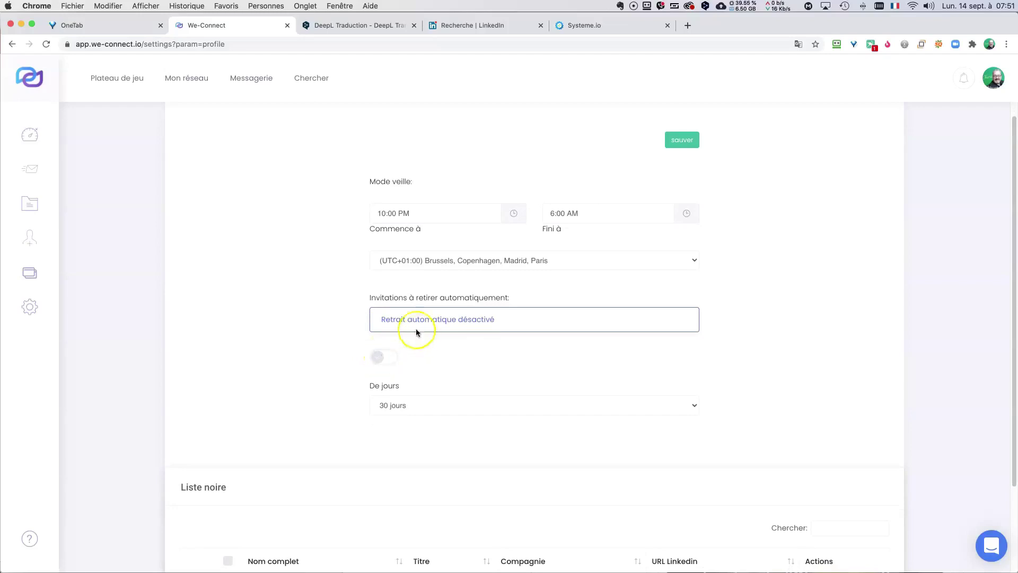
left_click(379, 356)
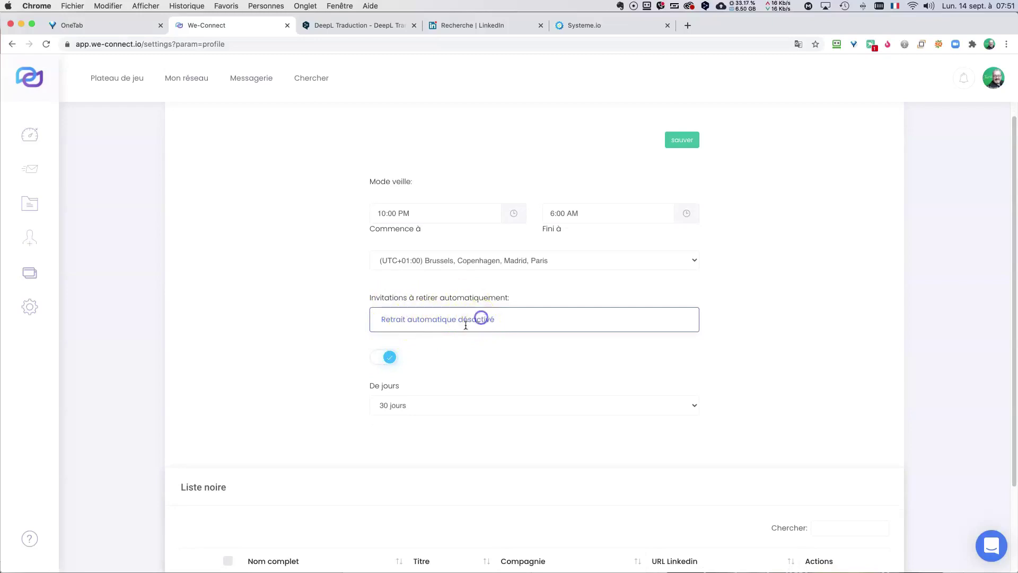
left_click(390, 358)
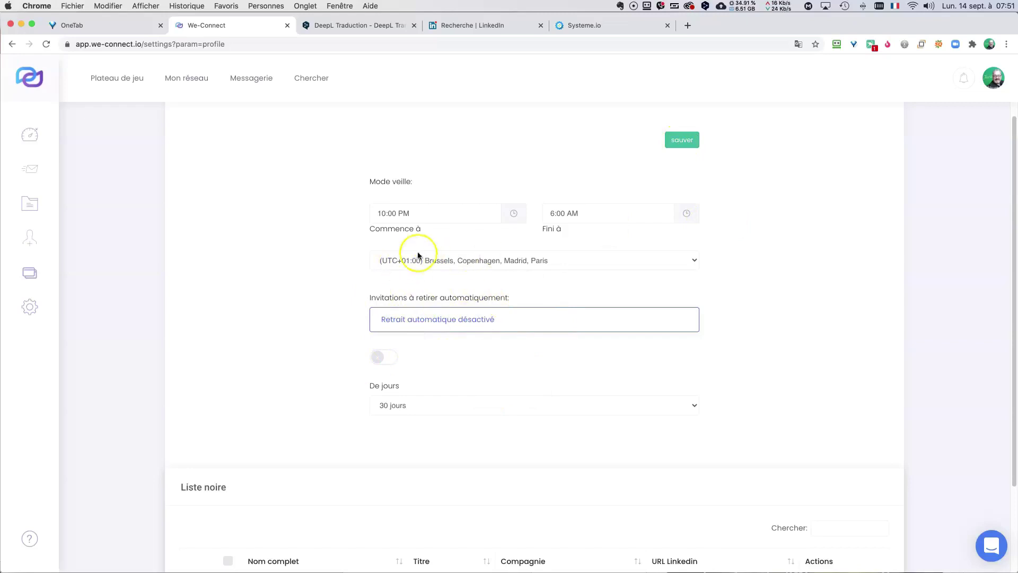
Save the edited account settings
left_click(680, 142)
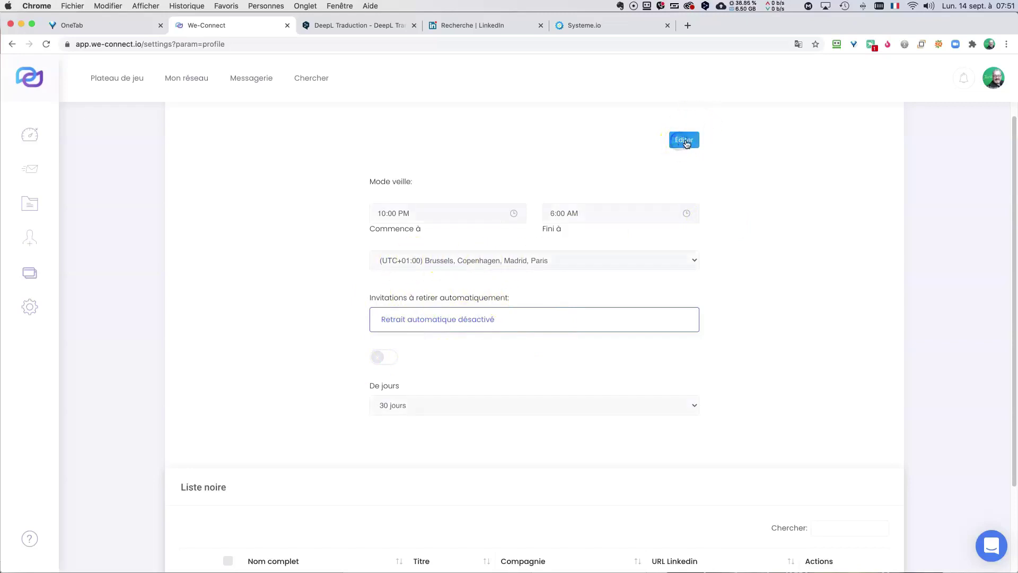
scroll(594, 198, "up", 2)
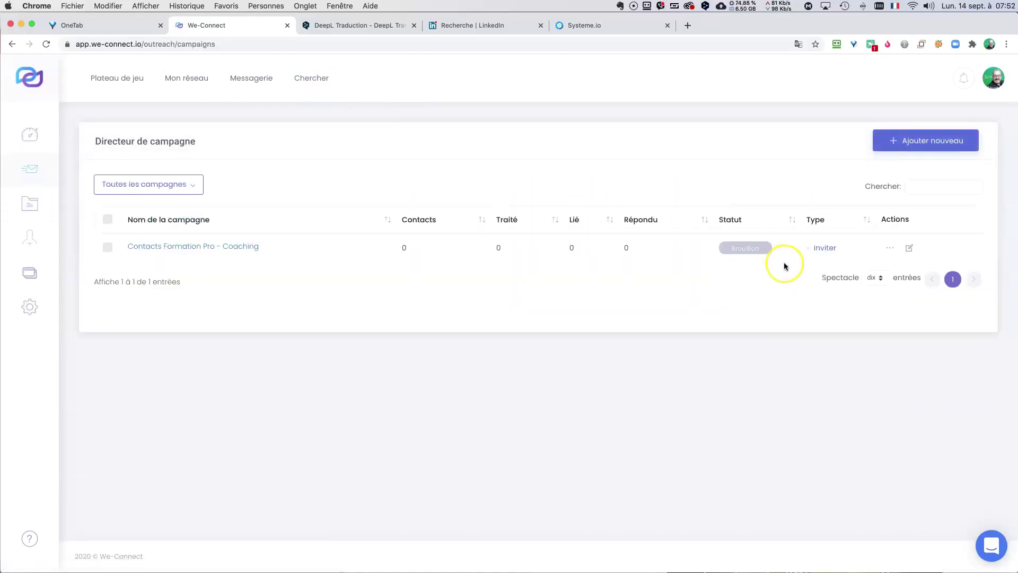
Reopen the Contacts Formation Pro - Coaching campaign from the campaign manager and continue to its messaging stage
left_click(909, 249)
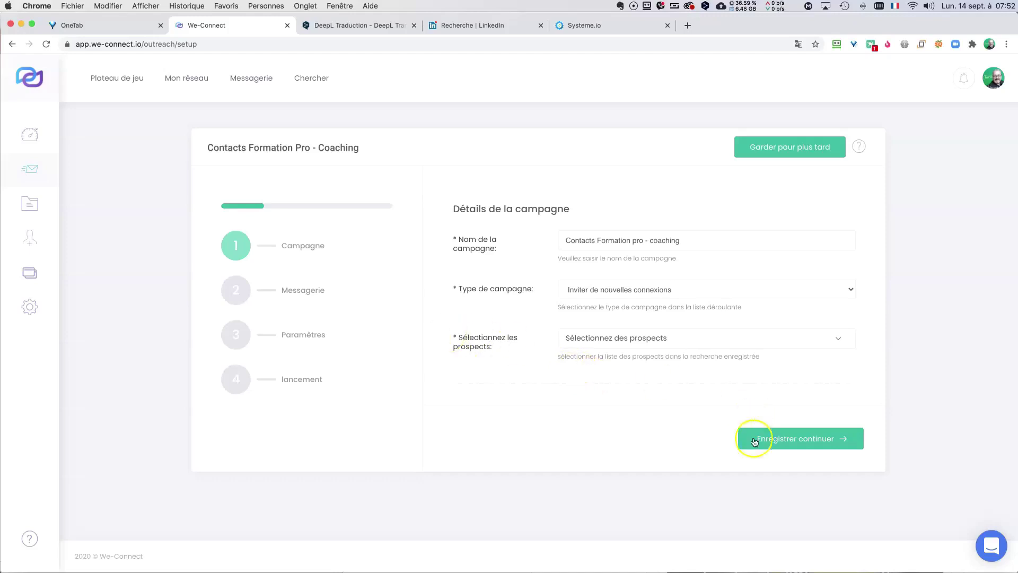
left_click(796, 436)
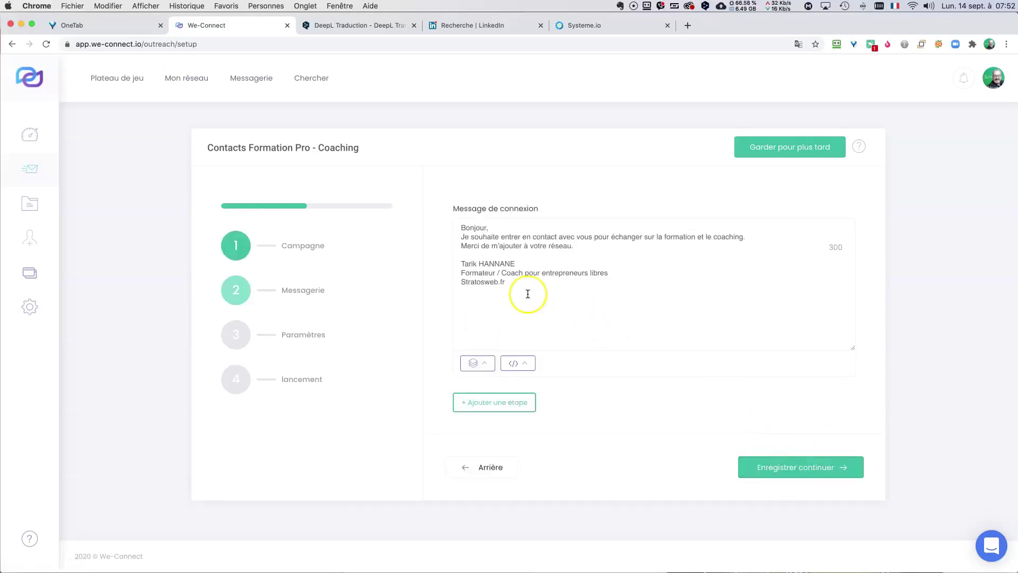
Try to insert the "Exemple d'invitation" template into the connection message
left_click(480, 365)
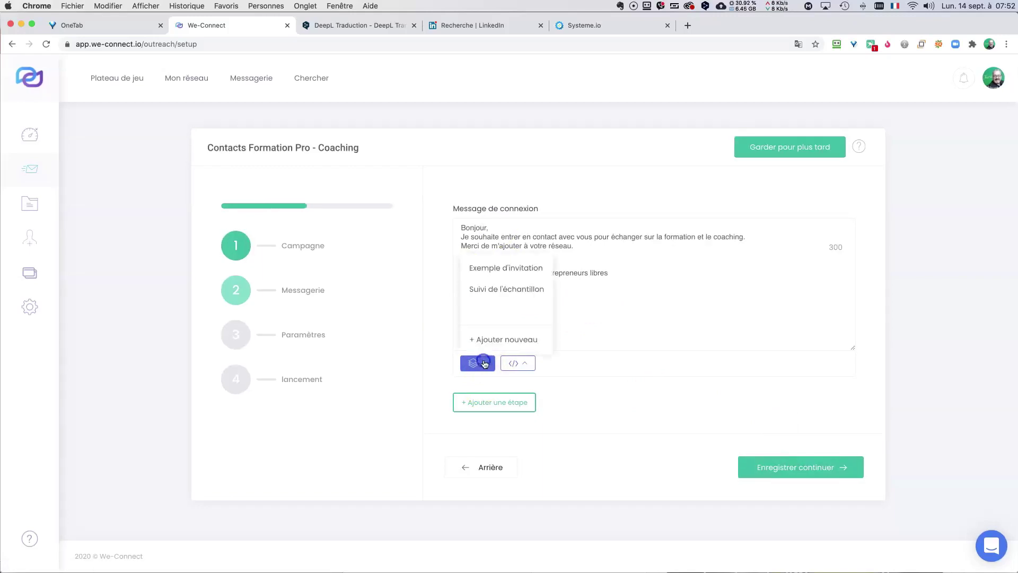
left_click(505, 269)
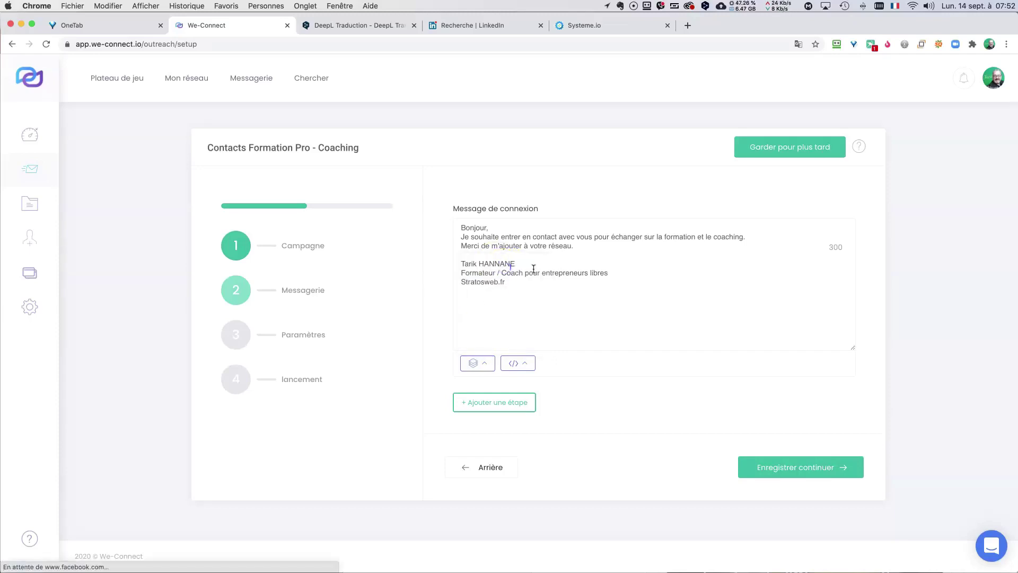
left_click(485, 366)
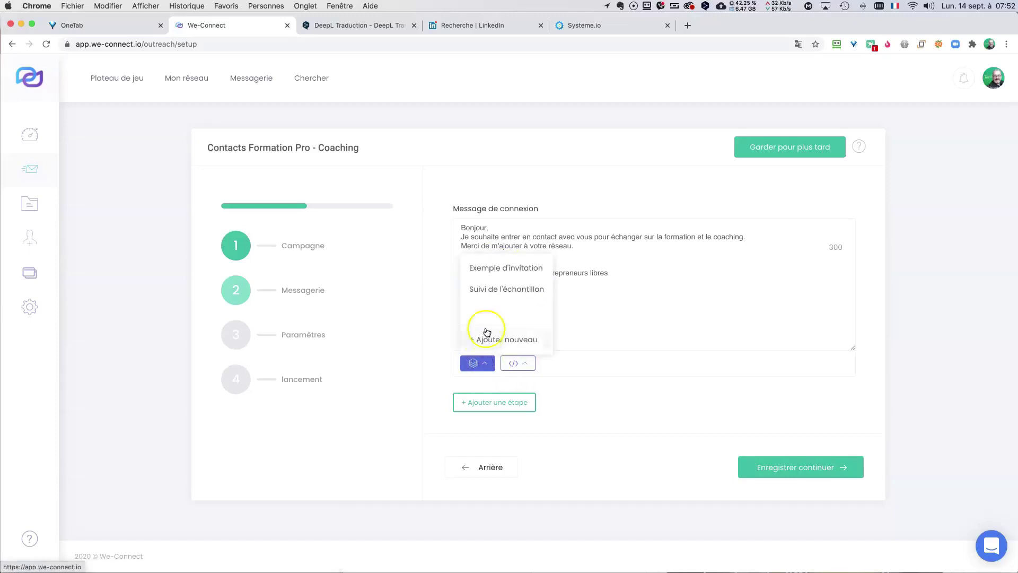
left_click(503, 269)
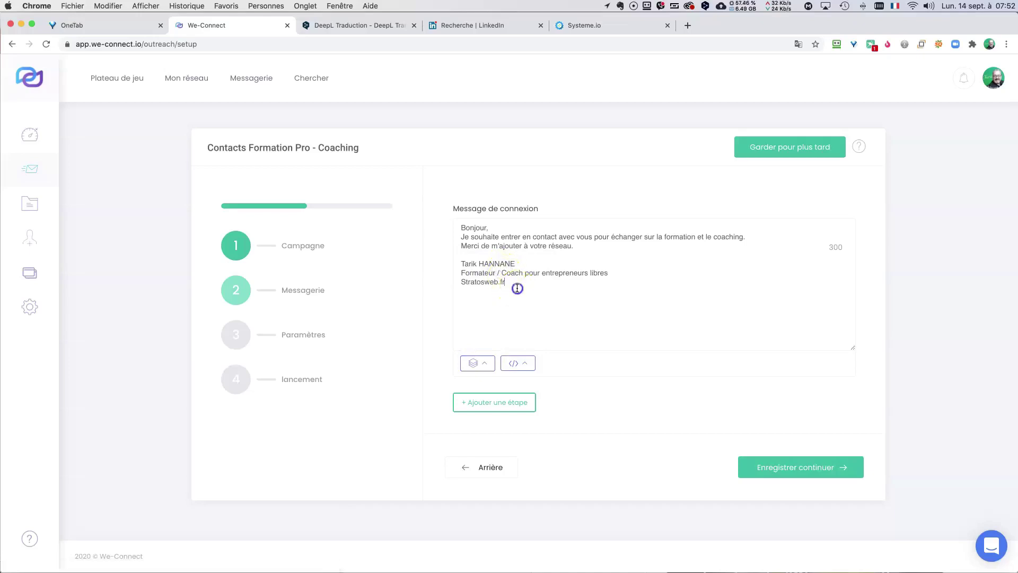
Copy the entire connection message and clear the message field
left_click_drag(517, 288, 424, 212)
key("super+c")
key("BackSpace")
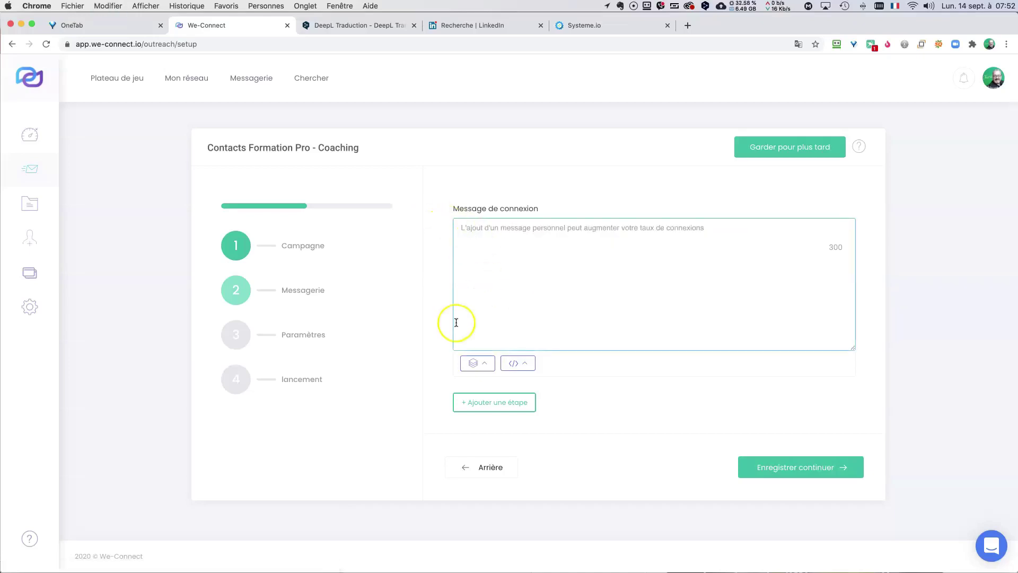
Try to insert the "Exemple d'invitation" and "Suivi de l'échantillon" templates into the empty connection message
left_click(477, 363)
left_click(478, 268)
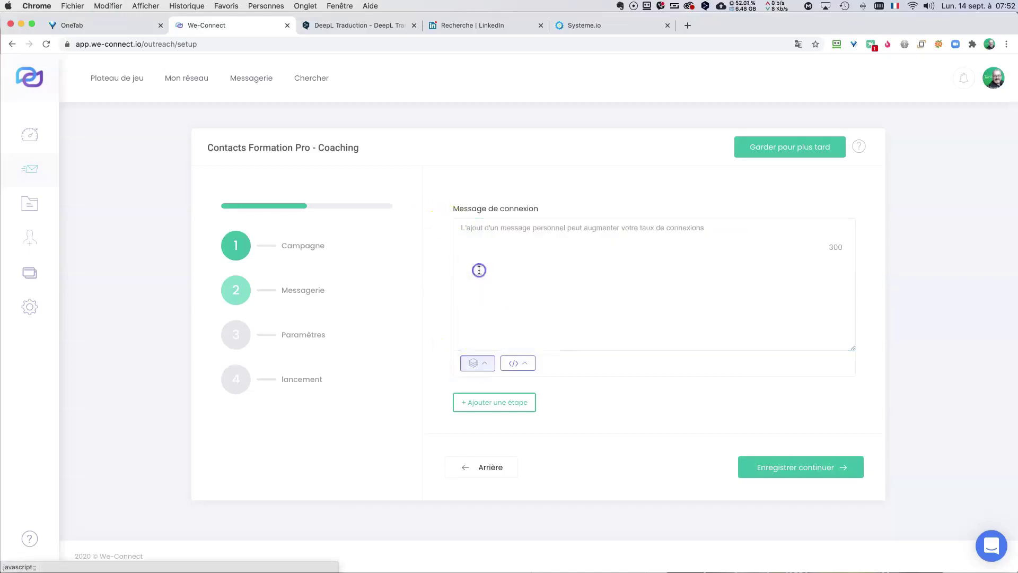
left_click(486, 369)
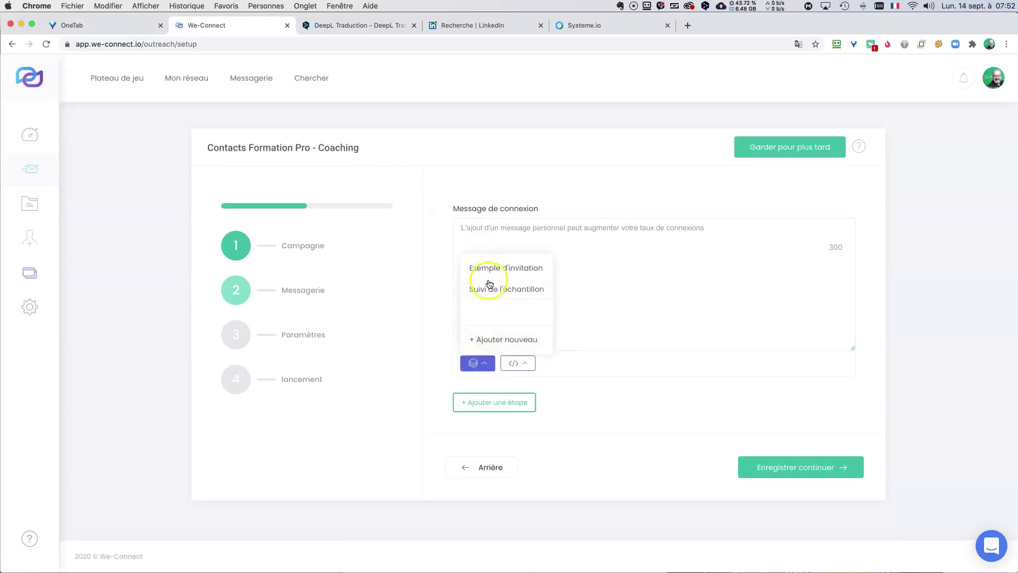
left_click(490, 288)
Paste the copied connection message back into the empty message field
left_click(523, 360)
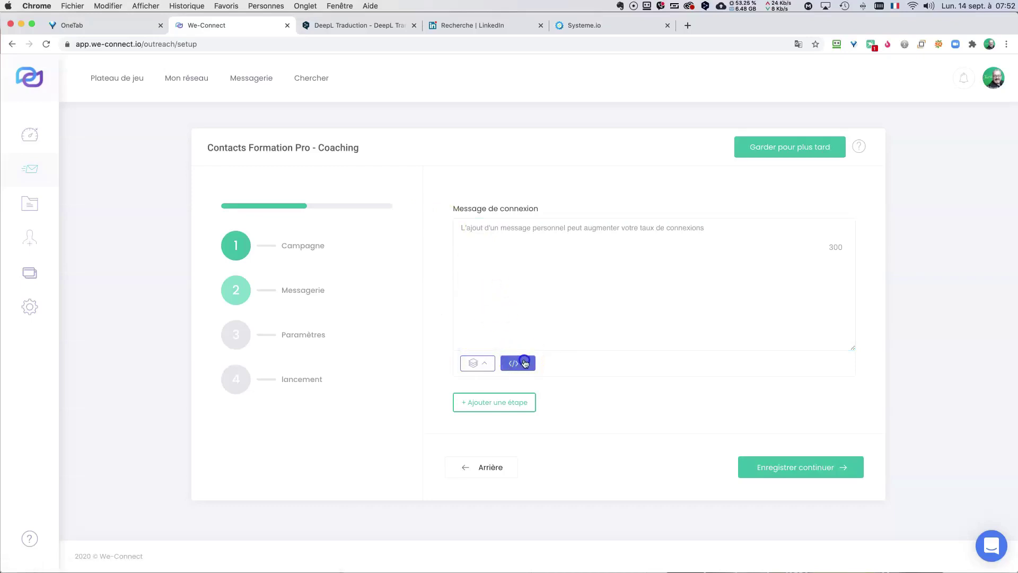
left_click(472, 291)
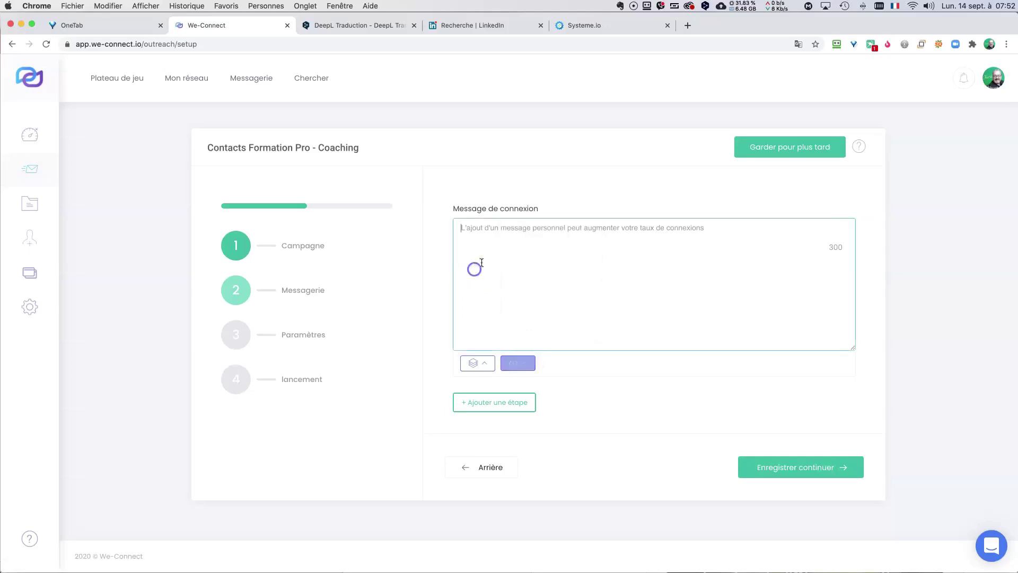
key("super+v")
left_click(503, 234)
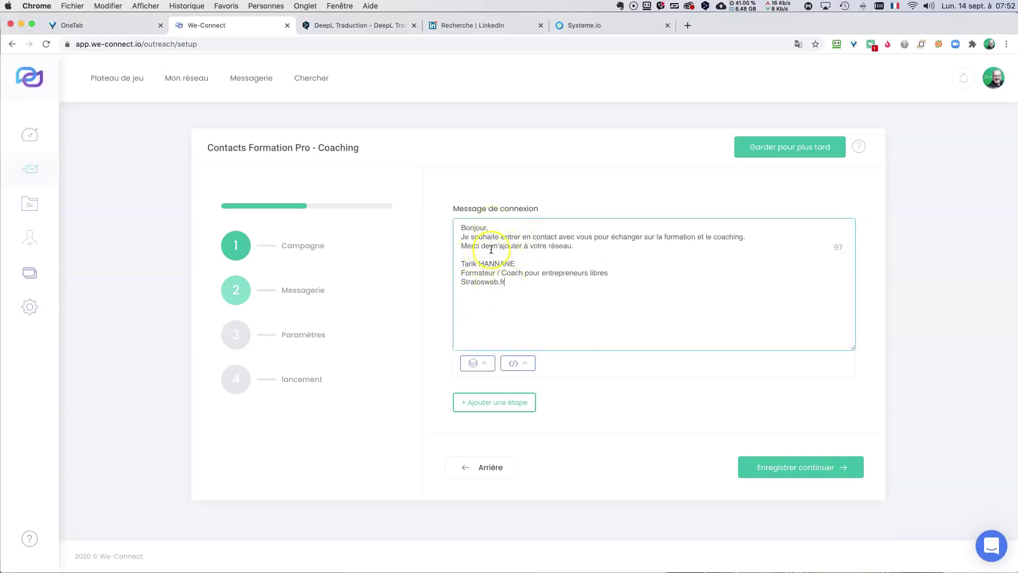
Check the prospects in the LinkedIn search results, return to the We-Connect campaign and try to insert the Prénom variable into the message
left_click(474, 25)
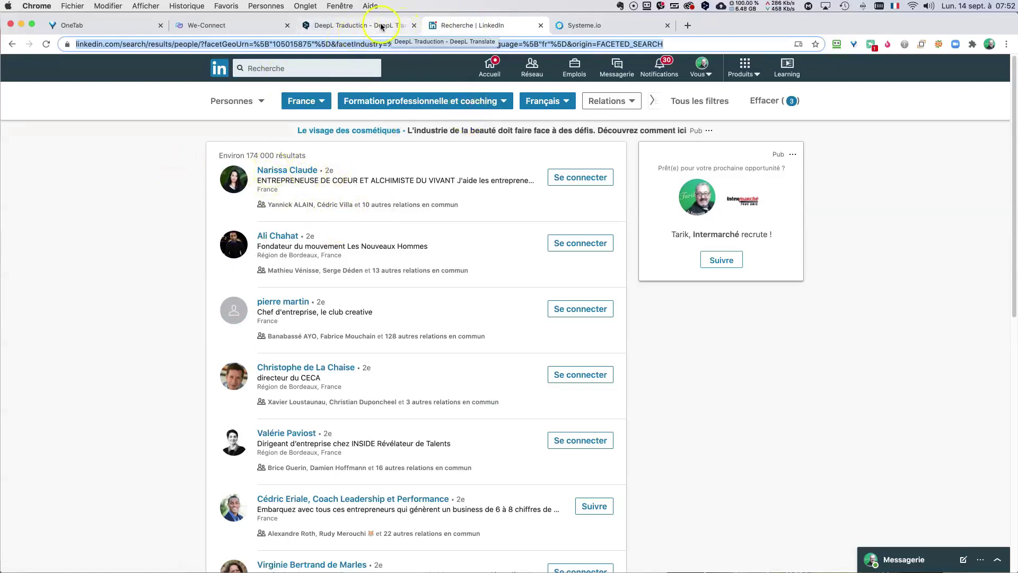
key("super+2")
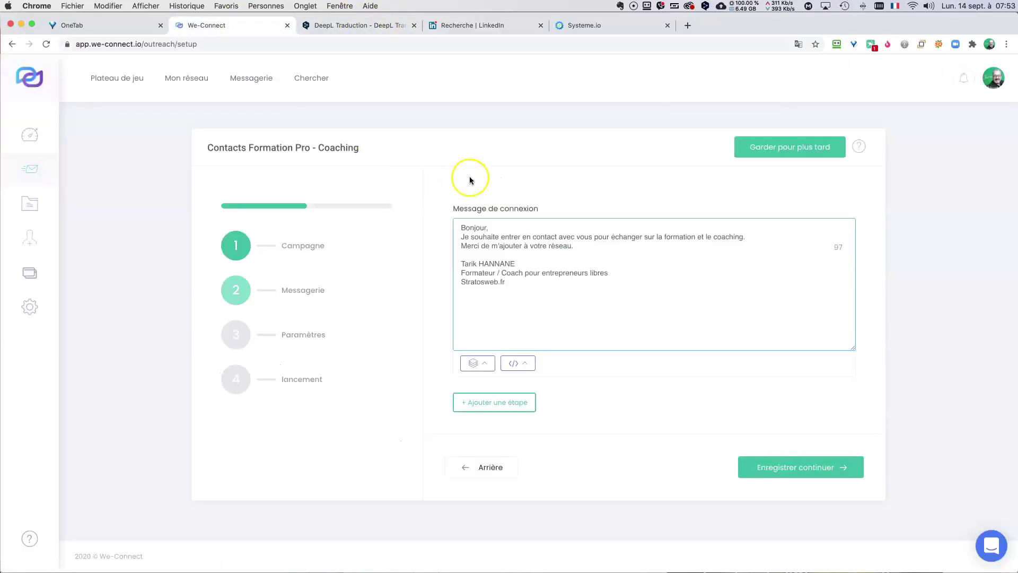
left_click(524, 367)
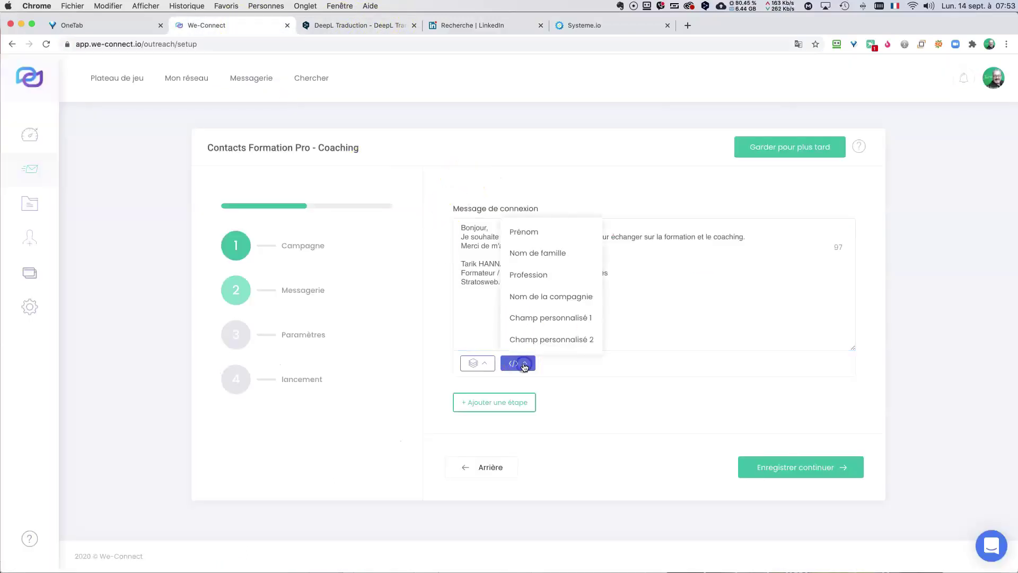
left_click(533, 233)
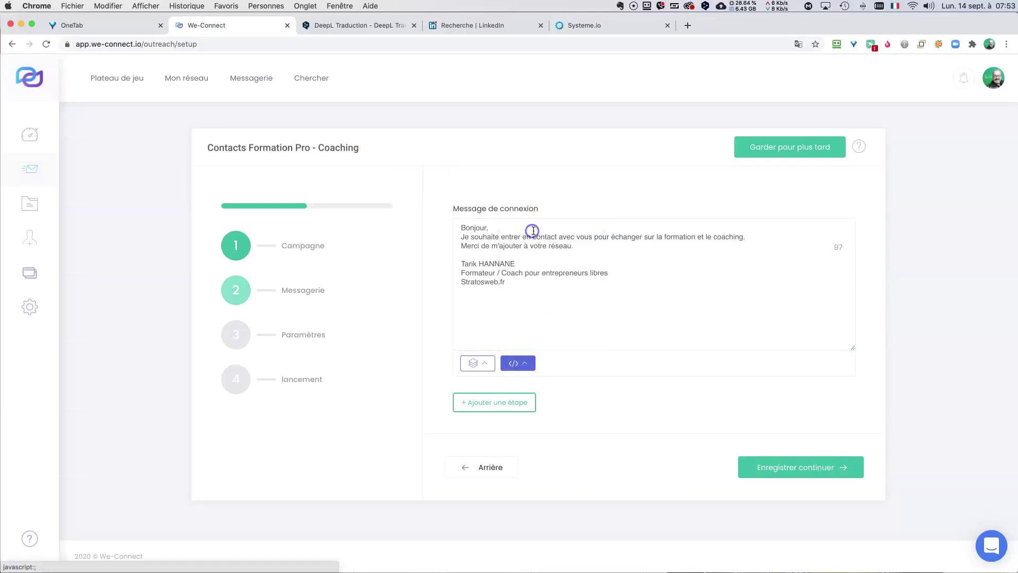
Add a space after "Bonjour" in the connection message and try to insert the Prénom variable there
left_click(499, 234)
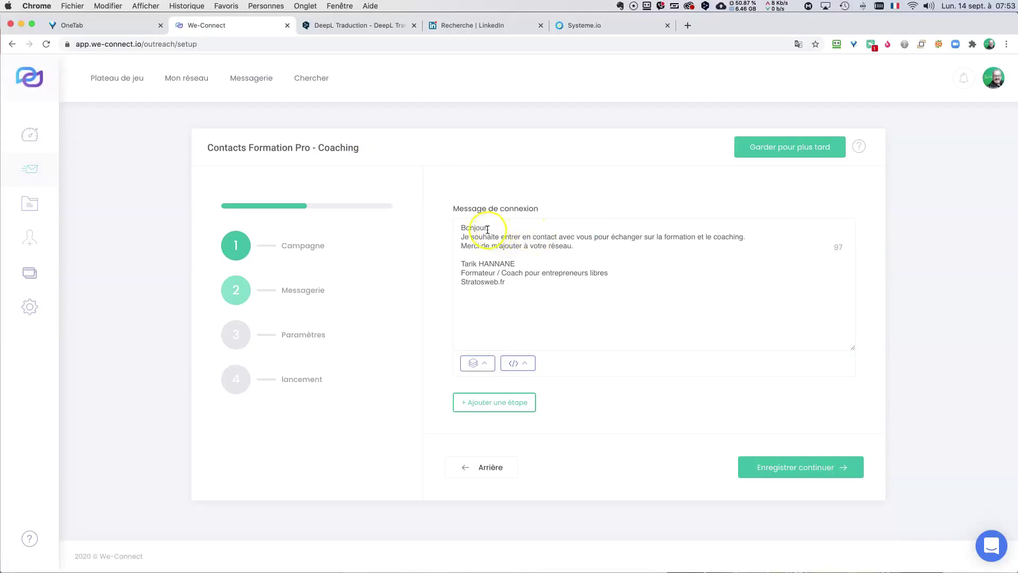
left_click(487, 229)
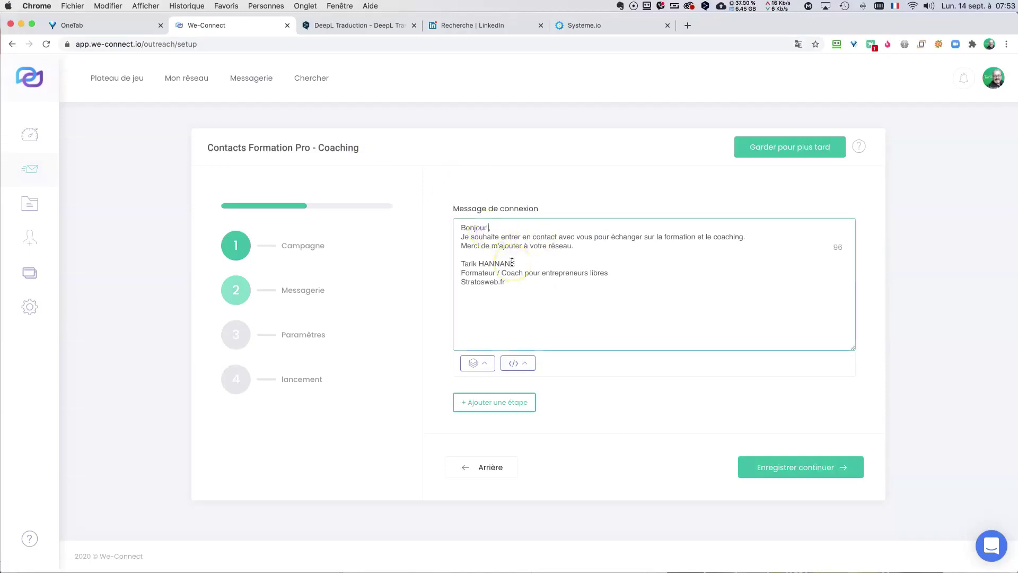
left_click(525, 364)
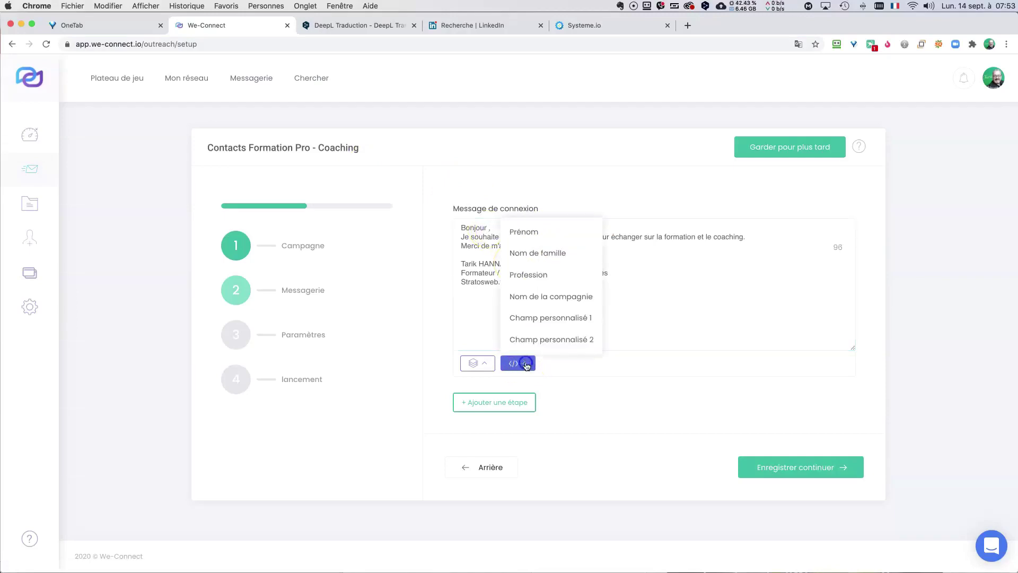
left_click(527, 232)
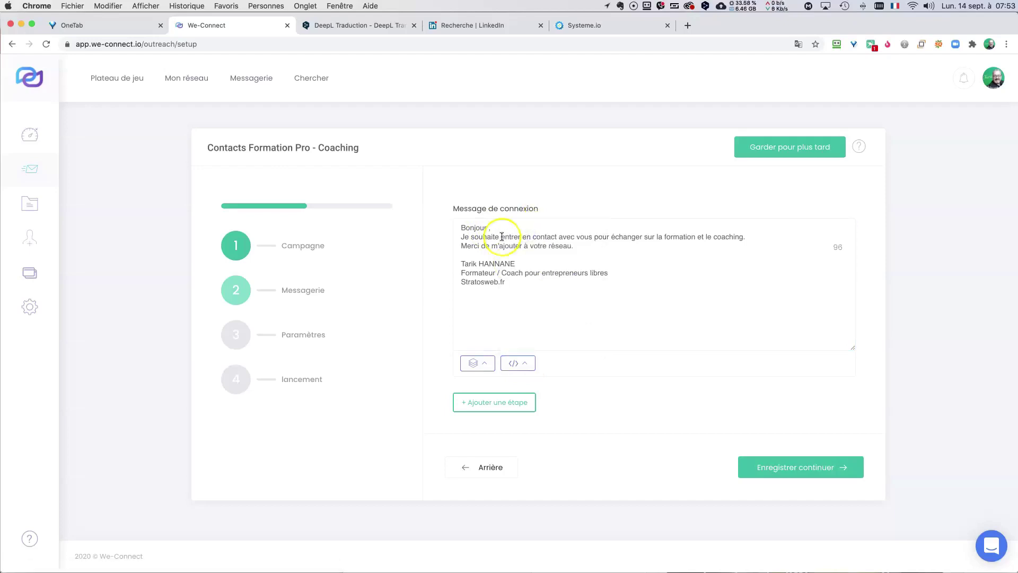
Save the messaging stage, continue to the settings and set the default schedule's time zone to (UTC+01:00) Brussels, Copenhagen, Madrid, Paris
left_click(784, 464)
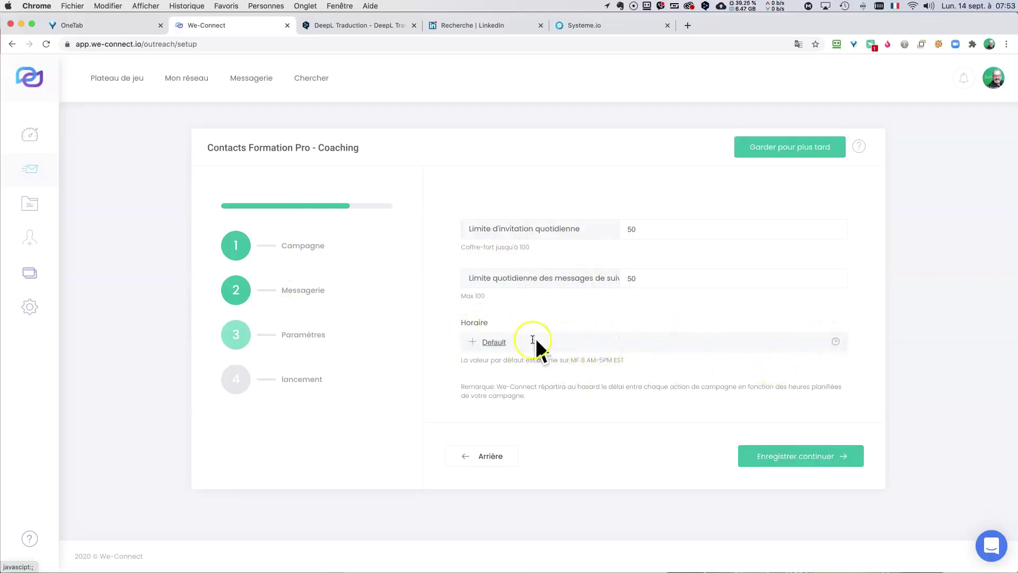
left_click(833, 342)
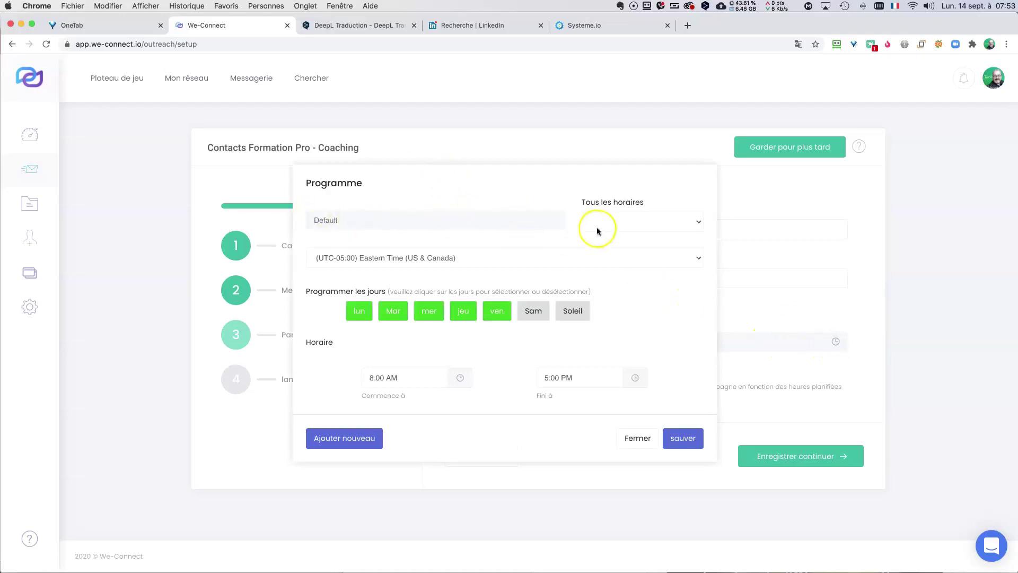
left_click(699, 257)
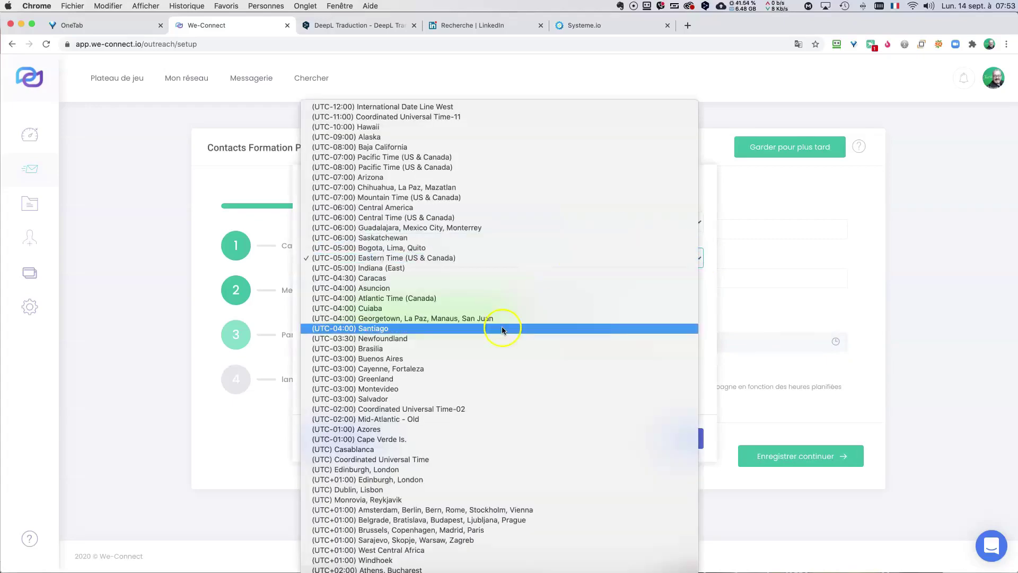
left_click(471, 530)
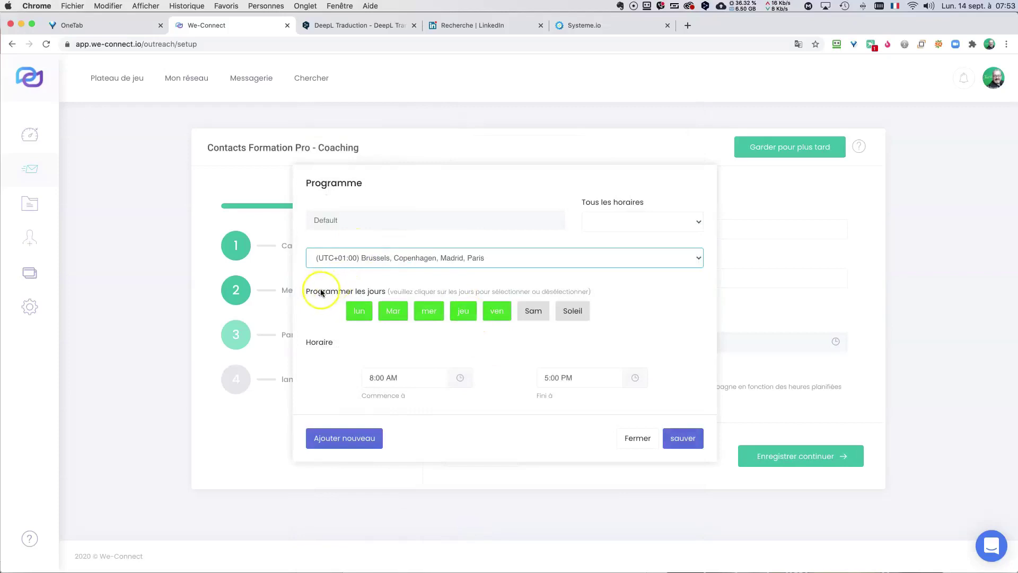
Add Saturday to the schedule's active days, save the schedule and close it
left_click(533, 311)
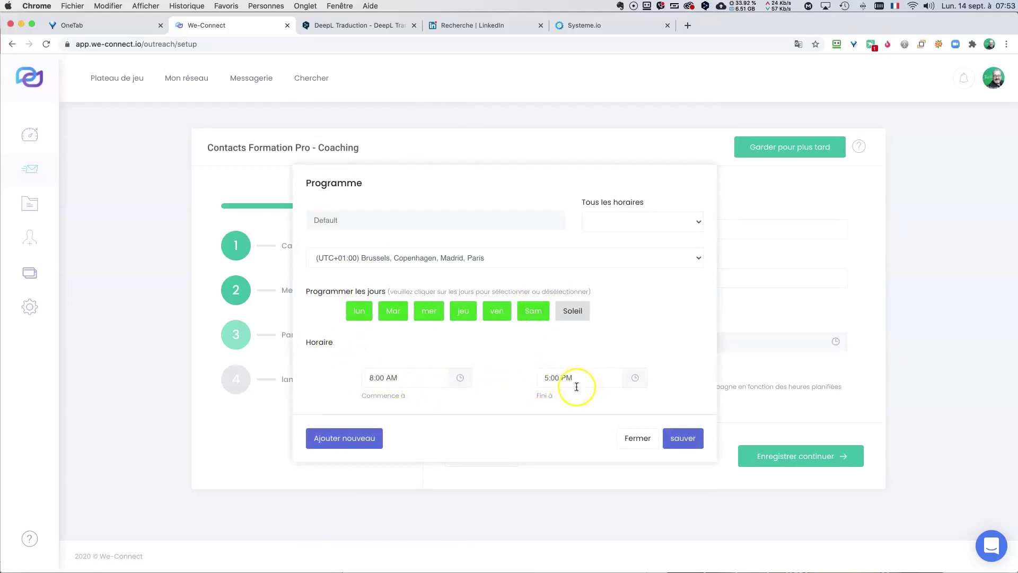
left_click(682, 441)
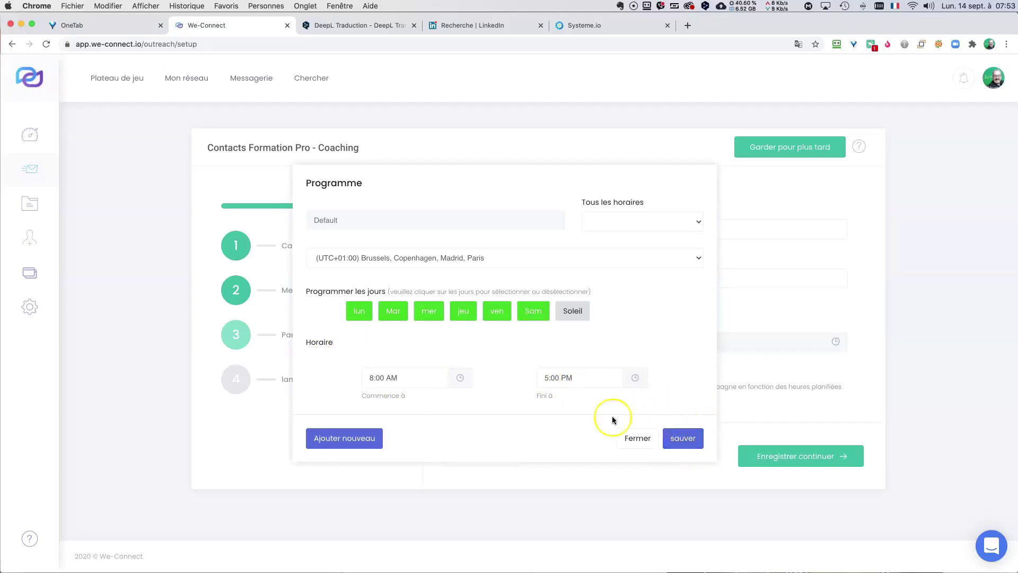
left_click(791, 234)
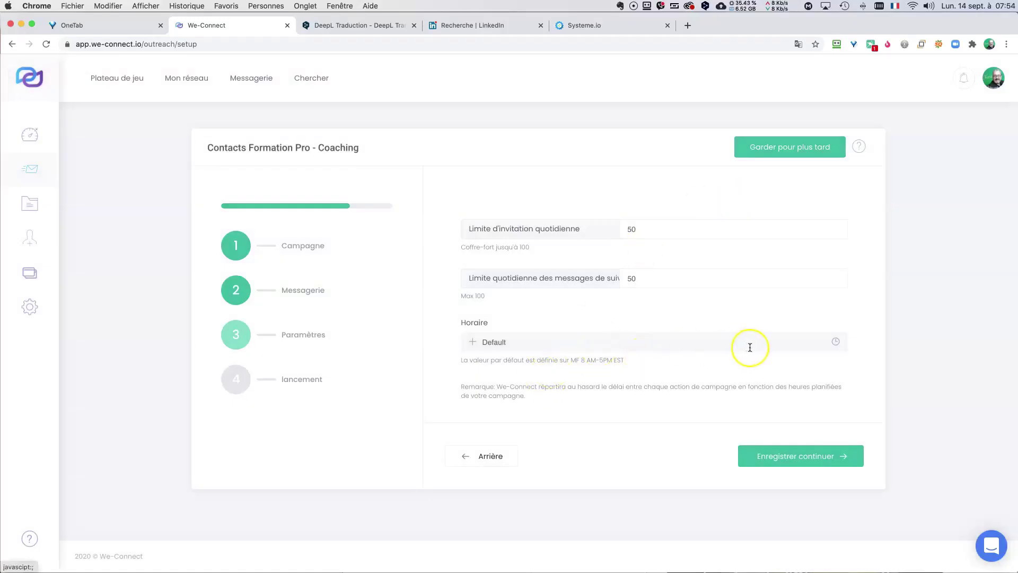
Reopen the default schedule to check its time zone and days, save it again and close it
left_click(835, 342)
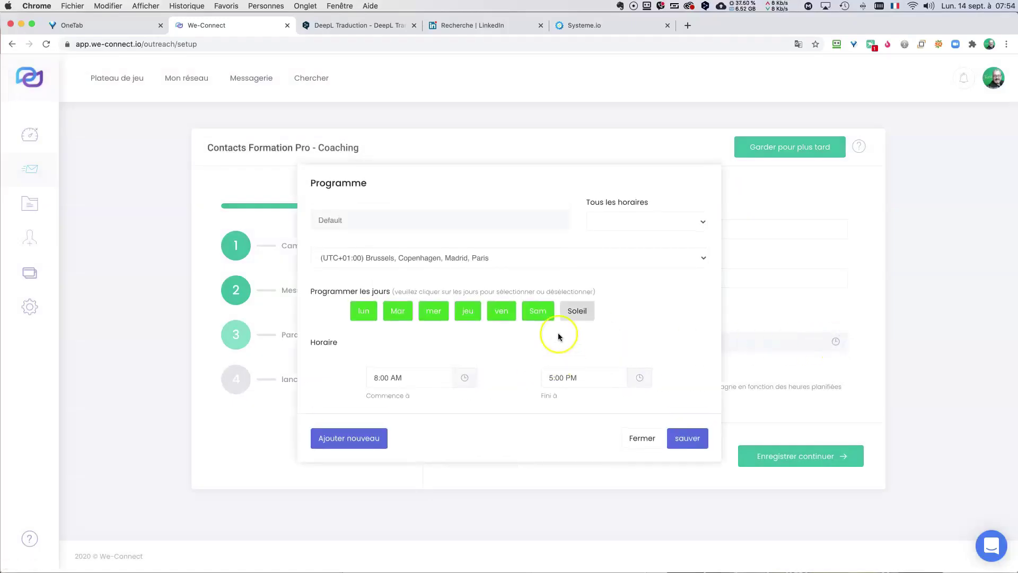
left_click(694, 438)
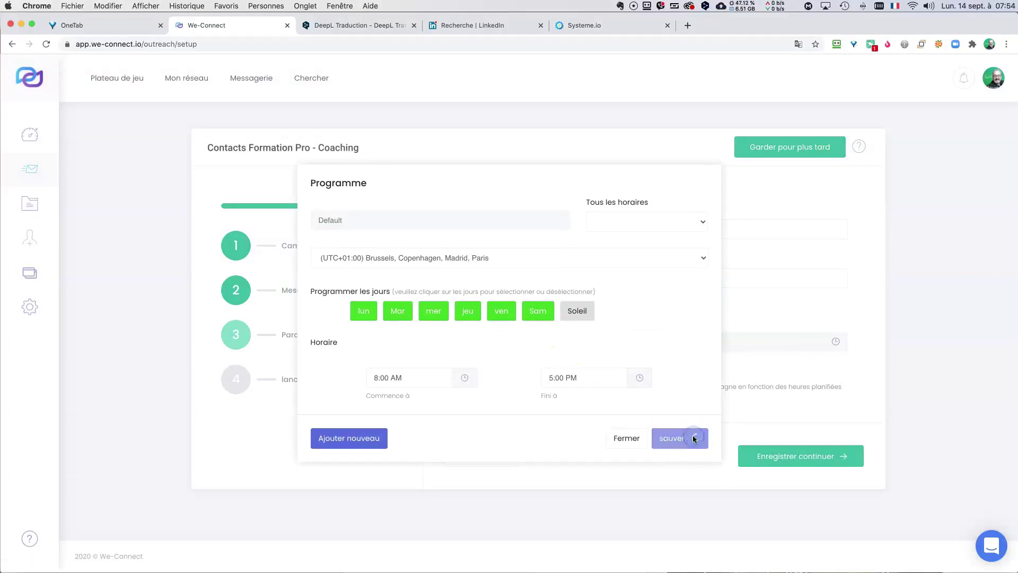
left_click(637, 438)
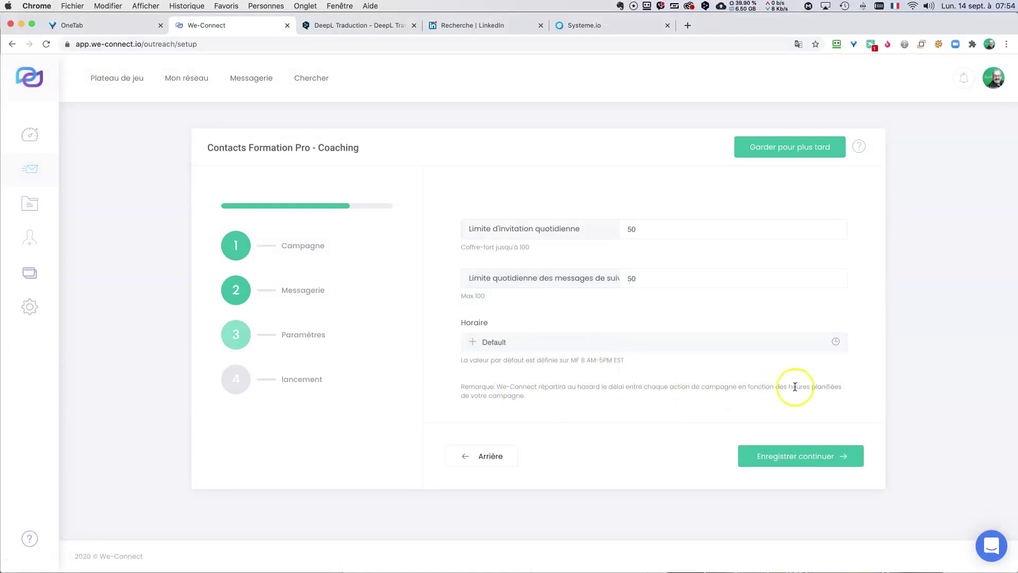
Continue to the launch stage and review the campaign's setup details and connection message in the summary
left_click(774, 455)
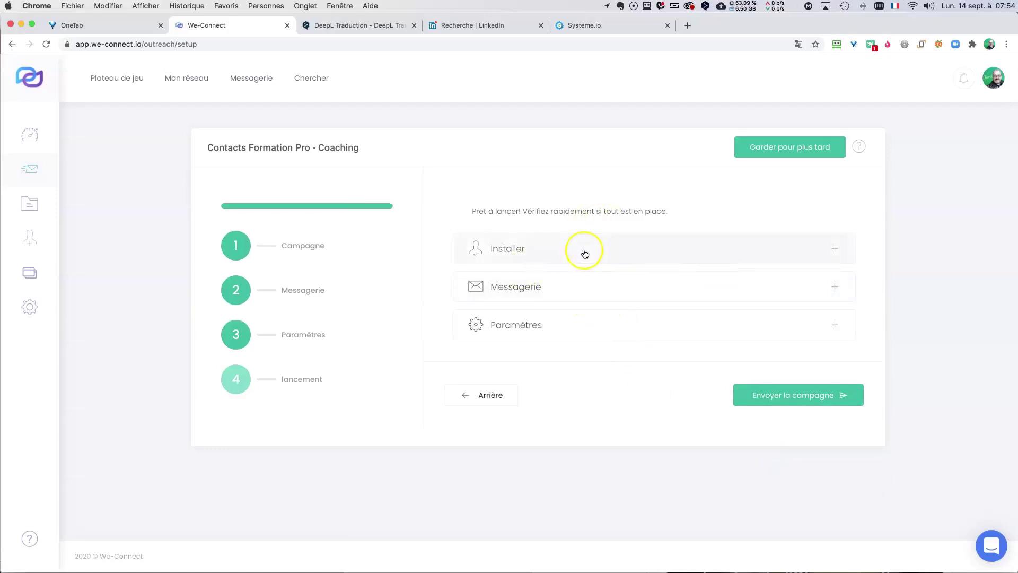
left_click(556, 249)
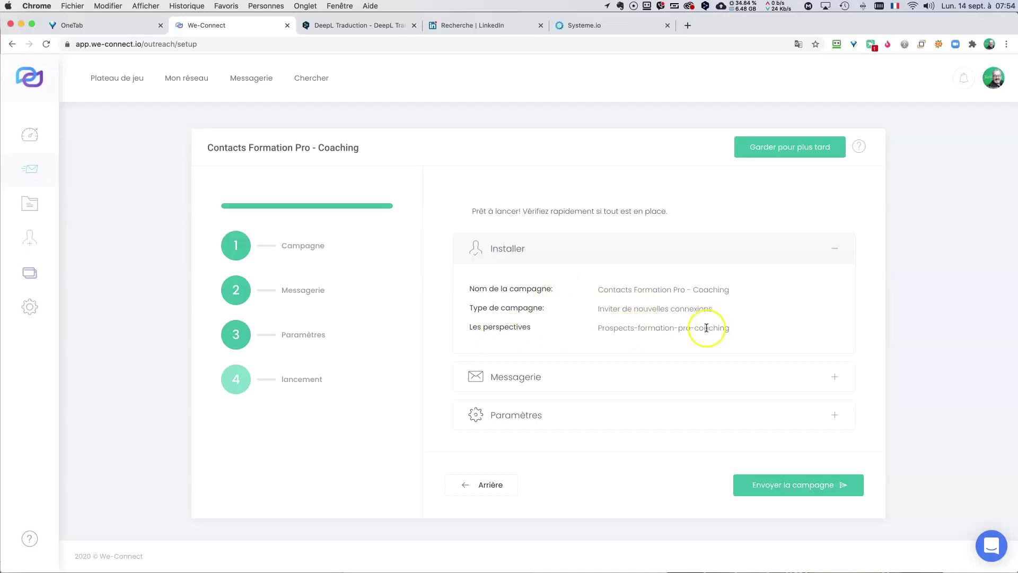
left_click(795, 373)
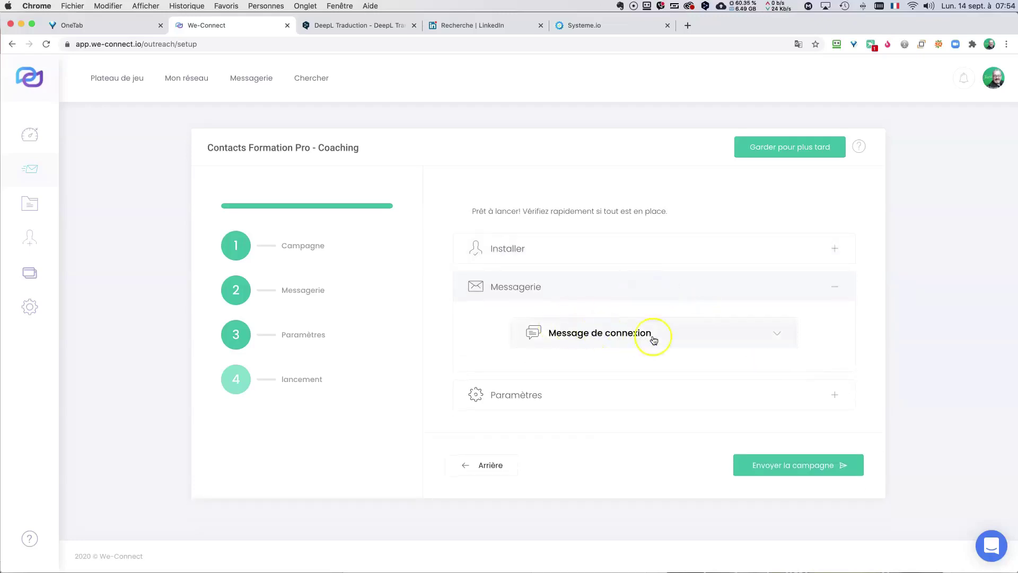
left_click(780, 337)
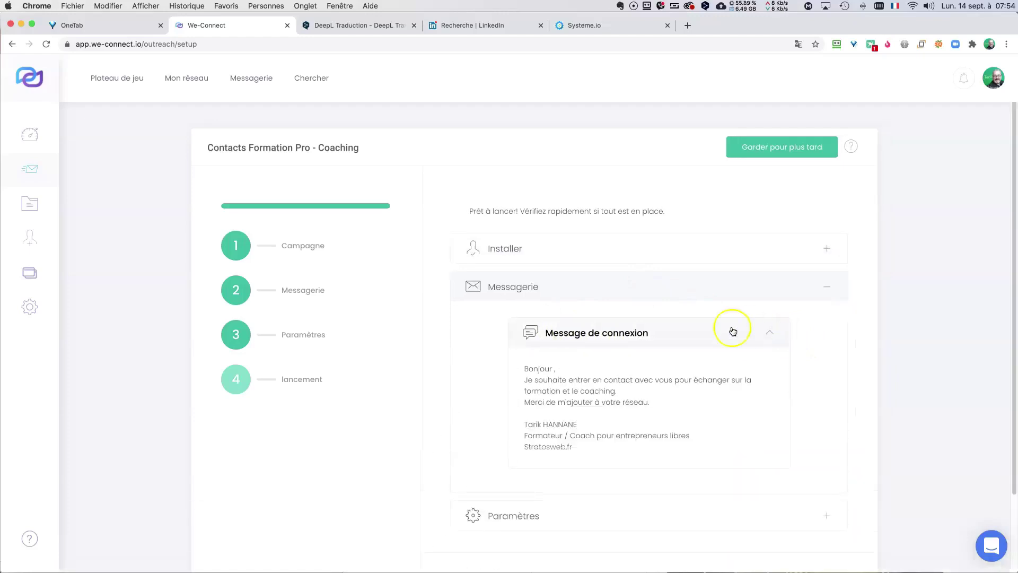
scroll(576, 427, "down", 2)
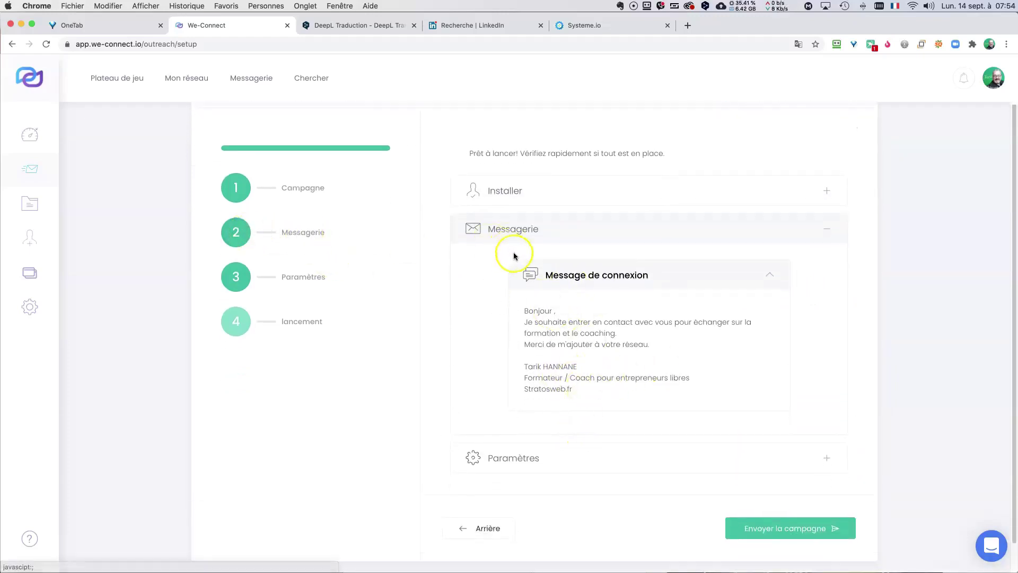
scroll(514, 256, "up", 2)
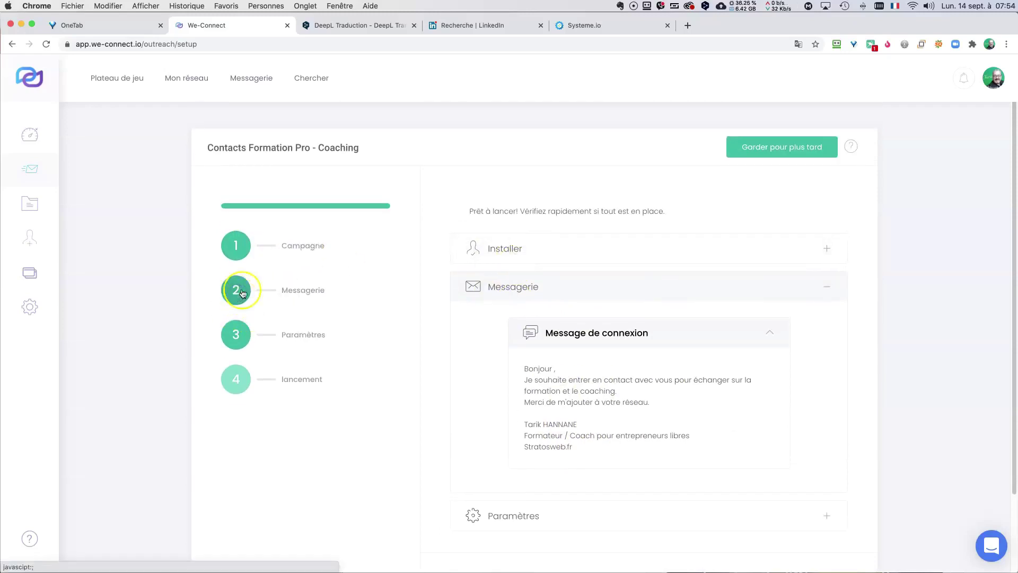
Keep the campaign for later, reopen it from the campaign manager and continue to its messaging stage
left_click(759, 153)
left_click(510, 338)
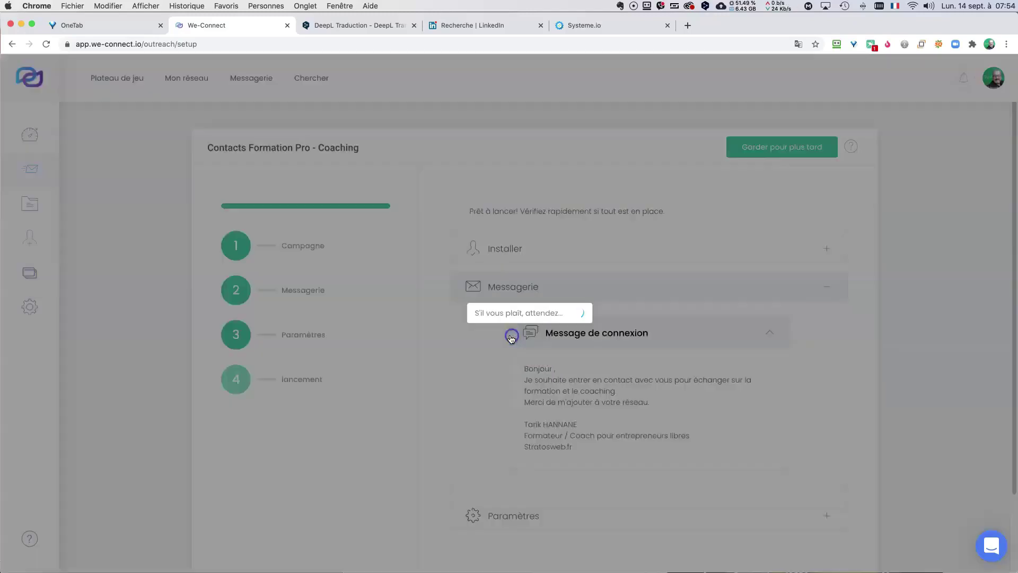
scroll(376, 334, "down", 3)
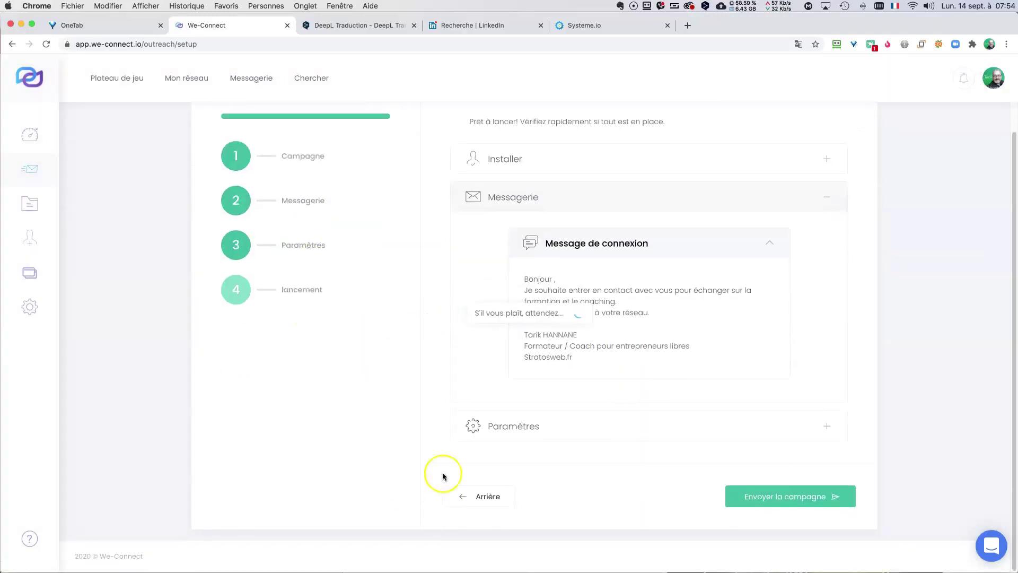
left_click(481, 495)
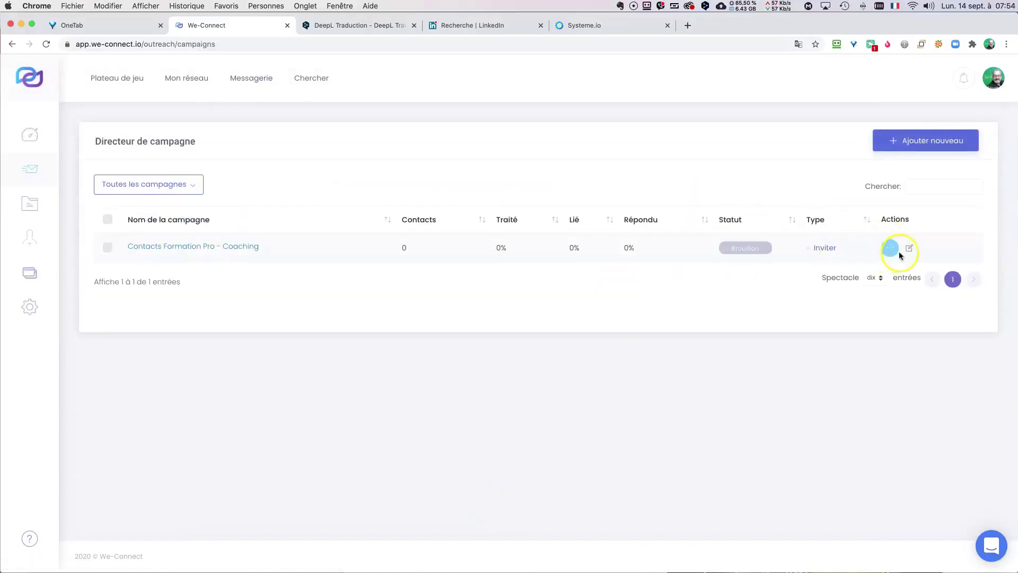
left_click(909, 248)
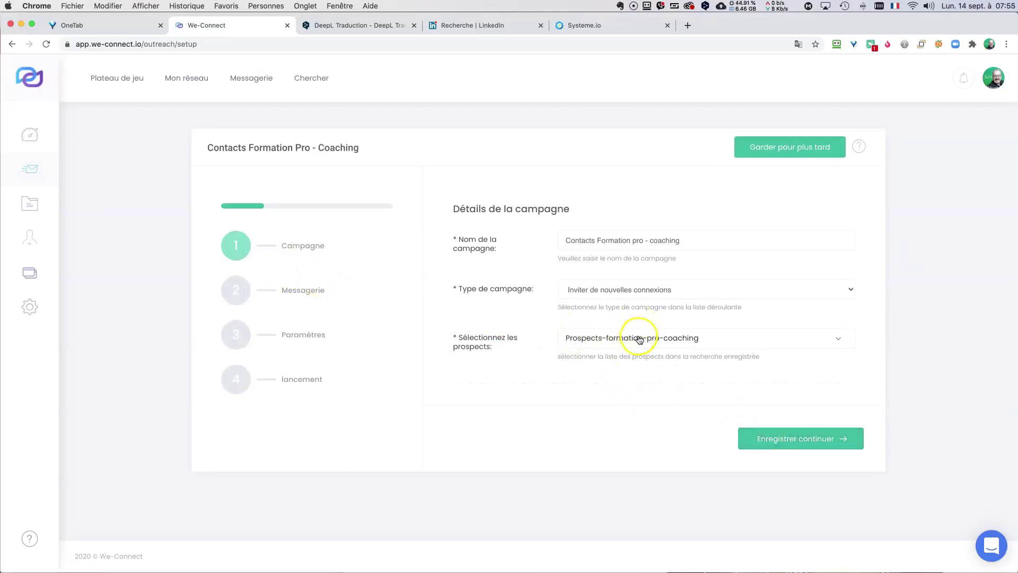
left_click(814, 439)
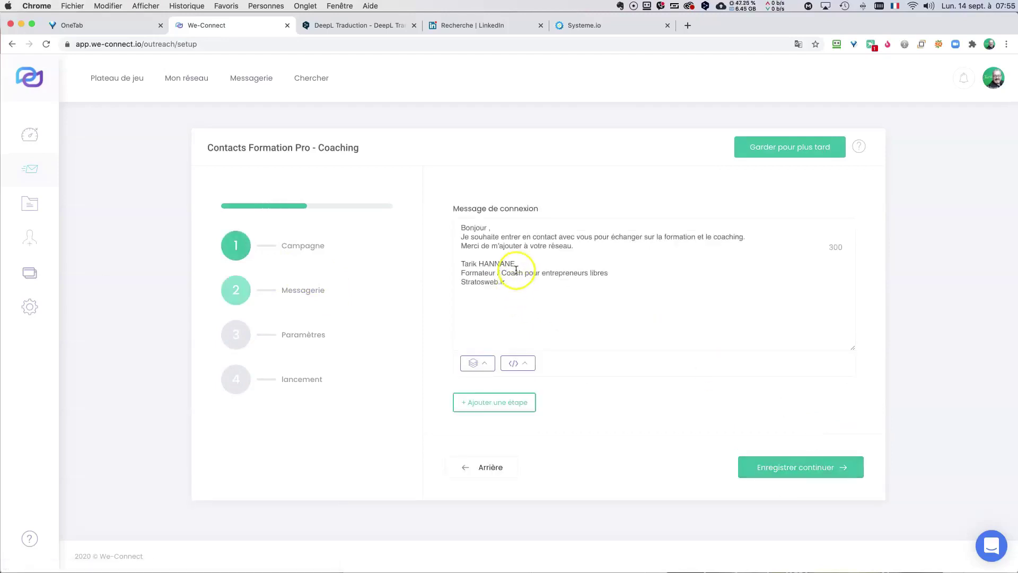
Add a first follow-up step below the connection message and look over its delay and message fields
left_click(499, 401)
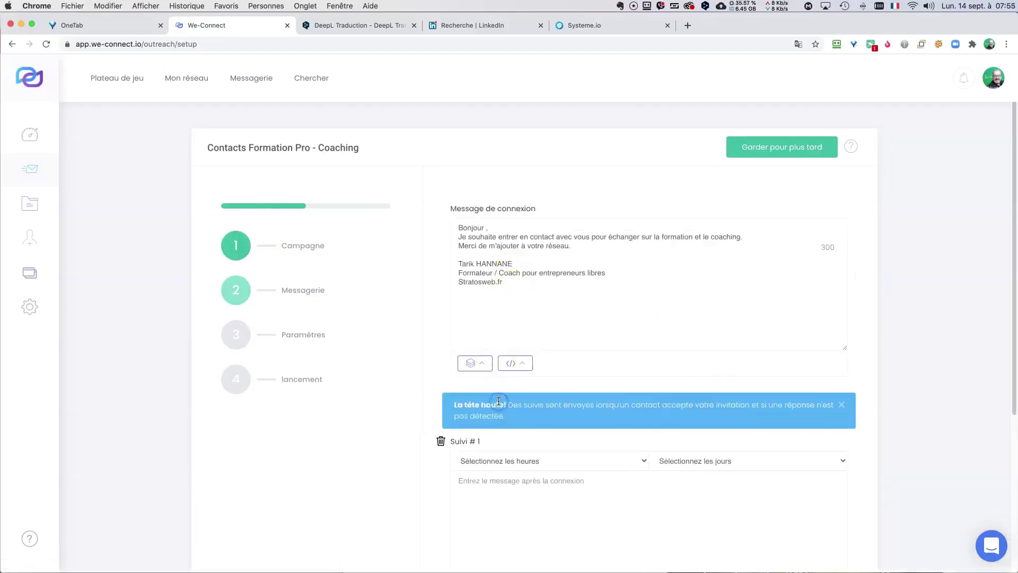
scroll(574, 431, "down", 2)
scroll(574, 431, "down", 1)
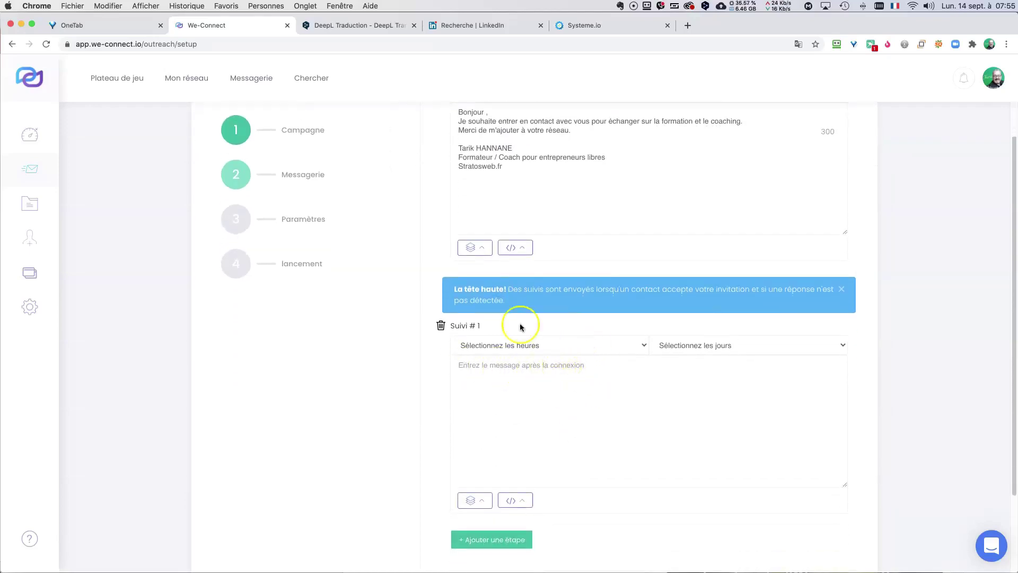
scroll(519, 324, "up", 3)
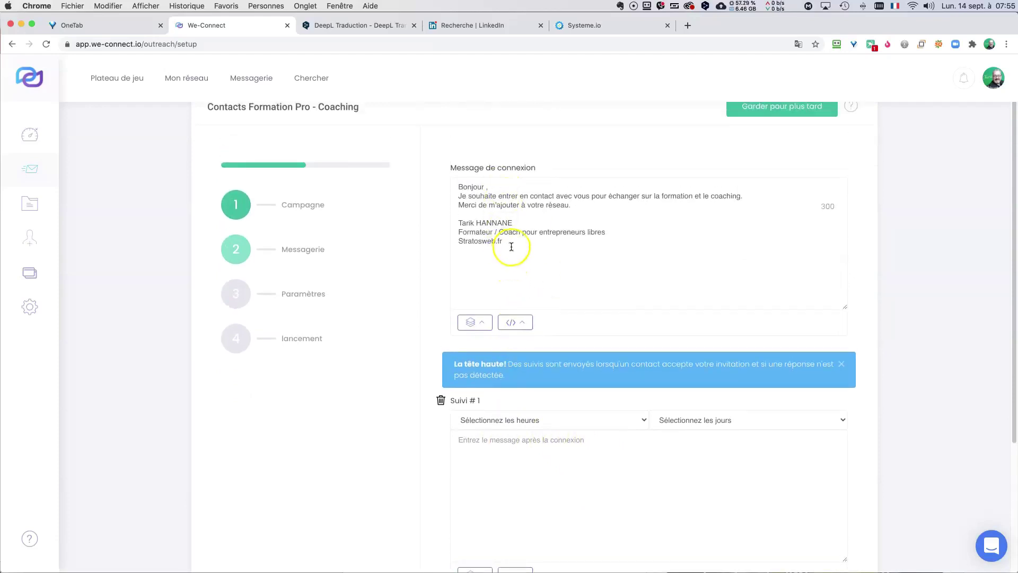
Copy the full connection message, signature included, into the message of the first follow-up step
left_click_drag(506, 245, 445, 187)
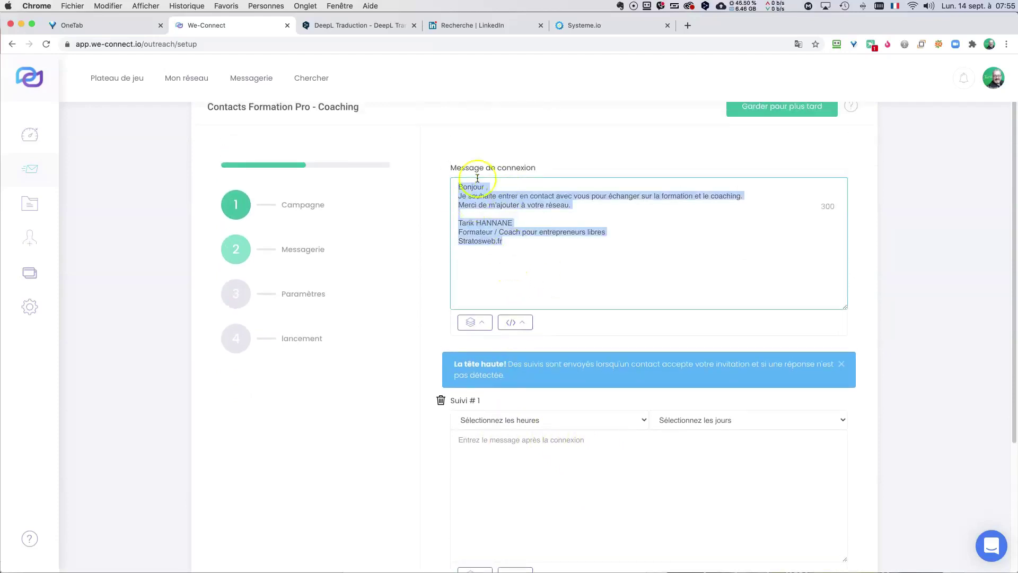
right_click(486, 201)
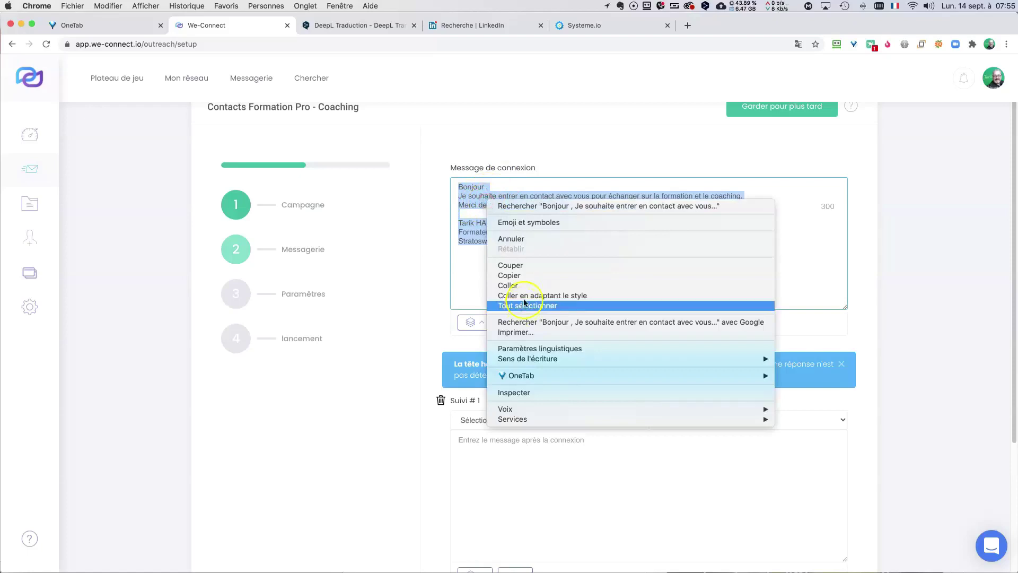
left_click(525, 280)
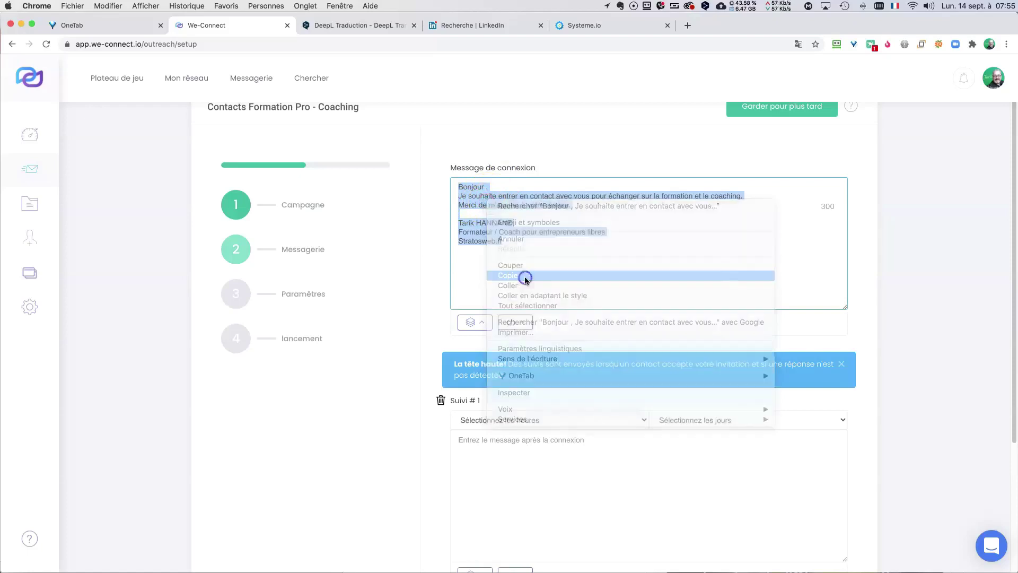
left_click(481, 448)
right_click(475, 447)
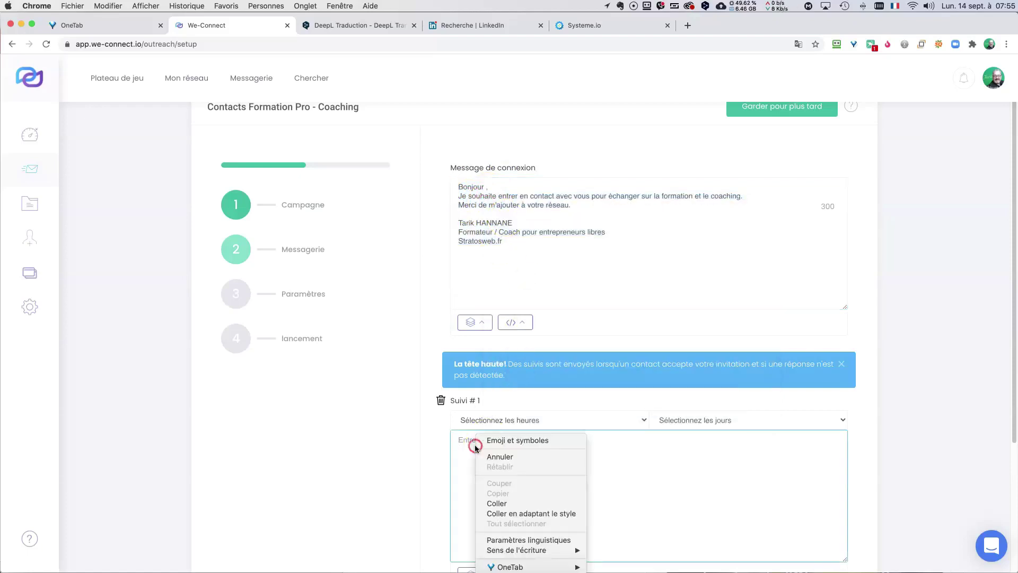
left_click(496, 502)
Set the first follow-up's delay to 1 hour after the connection
scroll(417, 451, "down", 3)
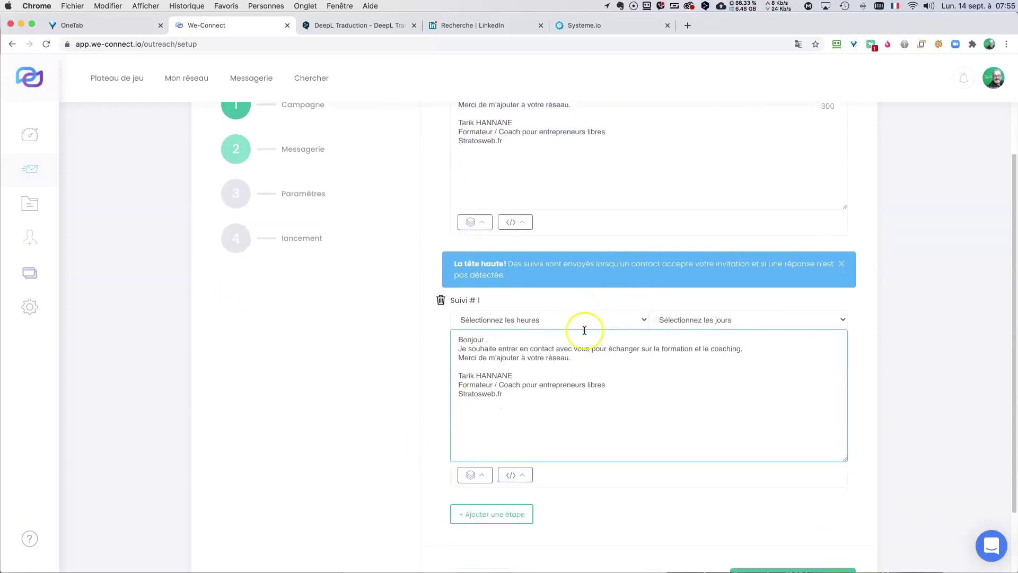
left_click(644, 319)
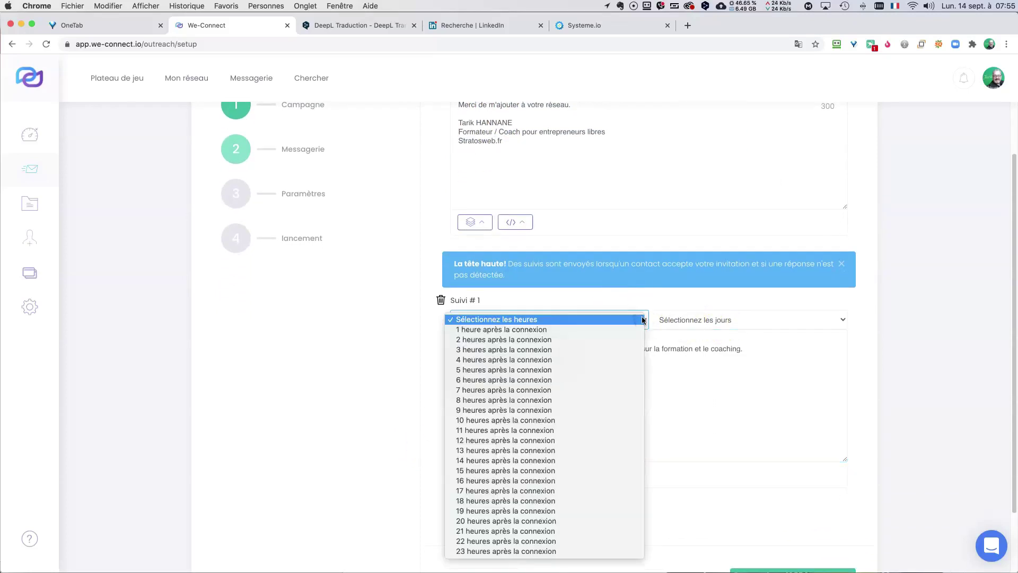
left_click(487, 331)
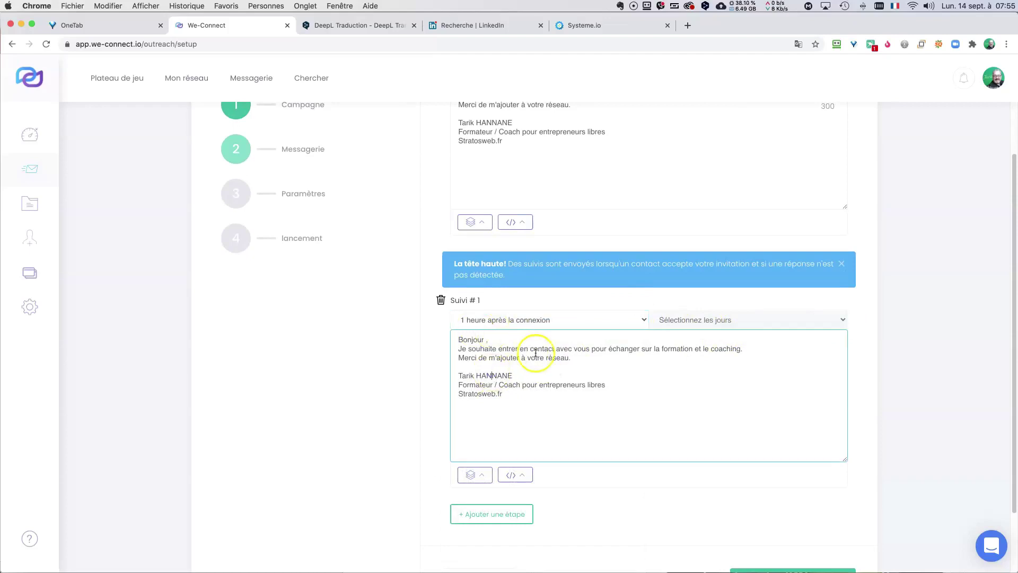
Change the follow-up's body to "Merci de m'avoir ajouté à votre réseau. Êtes-vous formateur(trice) en activité ou cherchez-vous une formation ?" and try inserting the first-name variable
left_click_drag(571, 358, 453, 350)
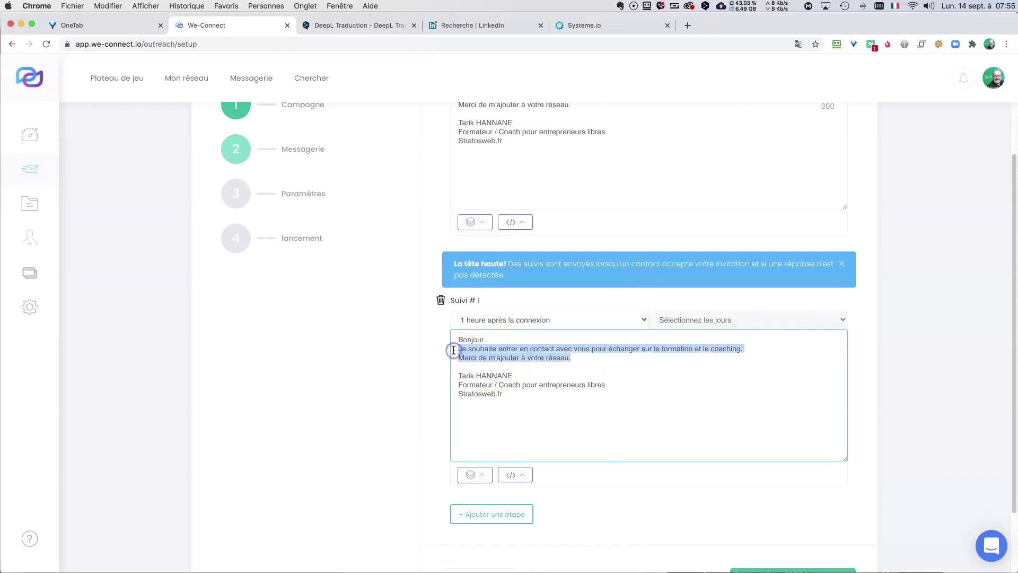
type("M")
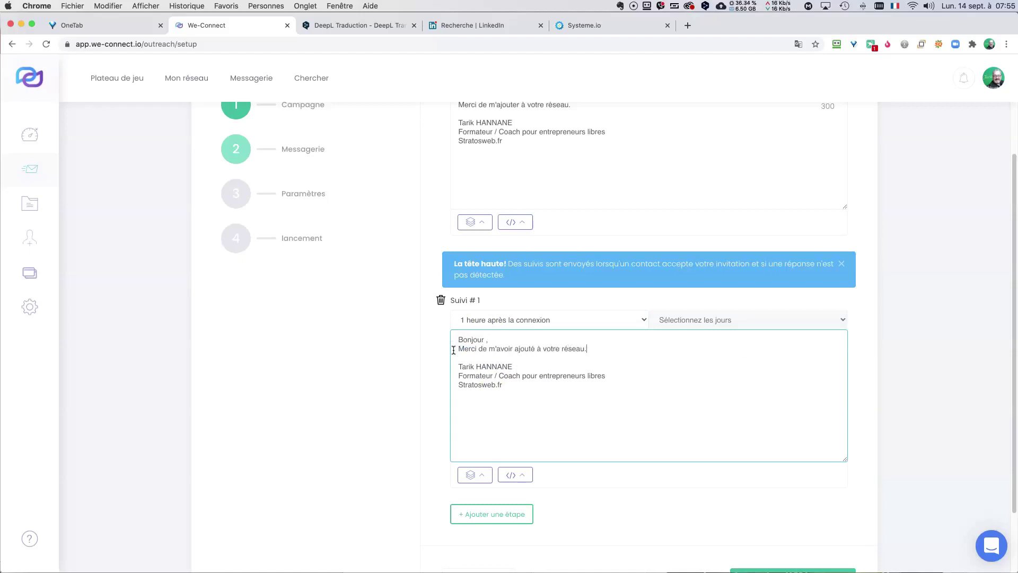
key("Return")
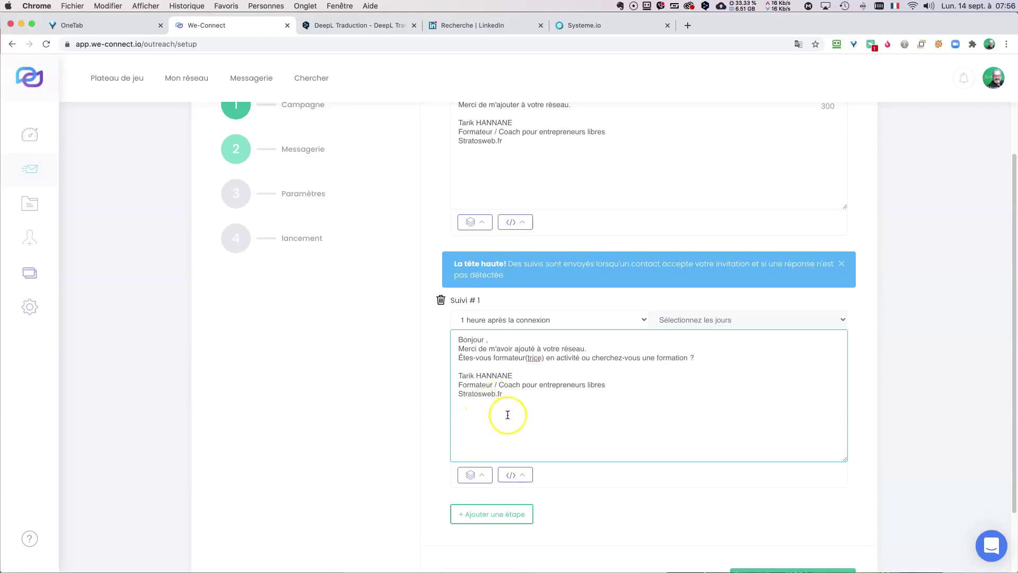
left_click(517, 475)
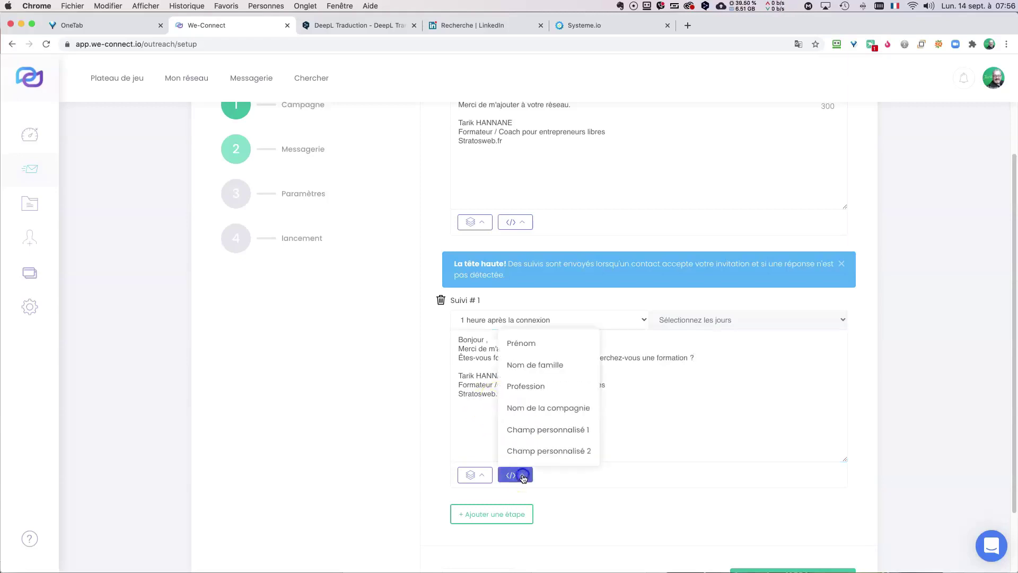
left_click(518, 344)
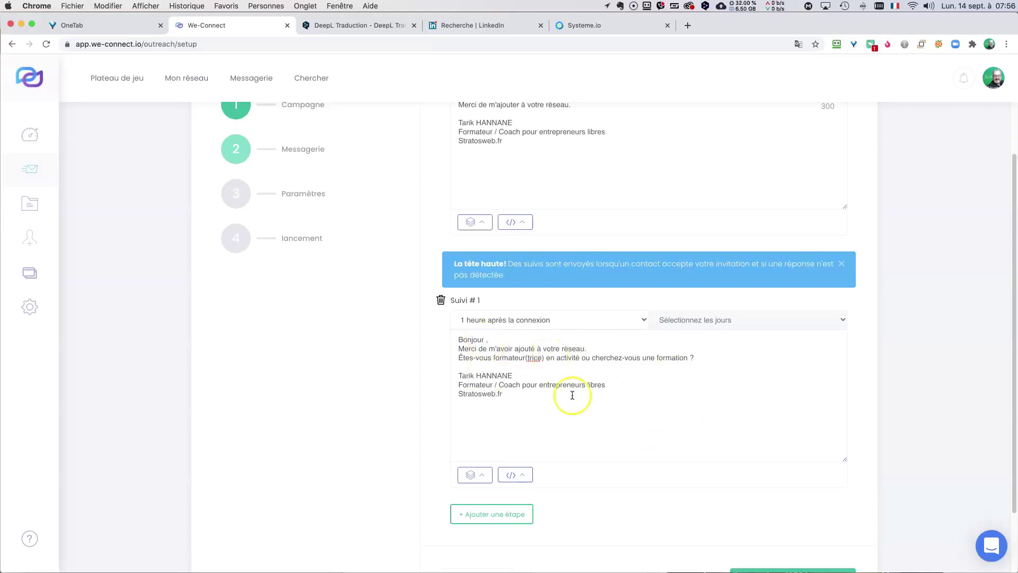
Add a second follow-up step to view its day delay options and remove it again
left_click(501, 514)
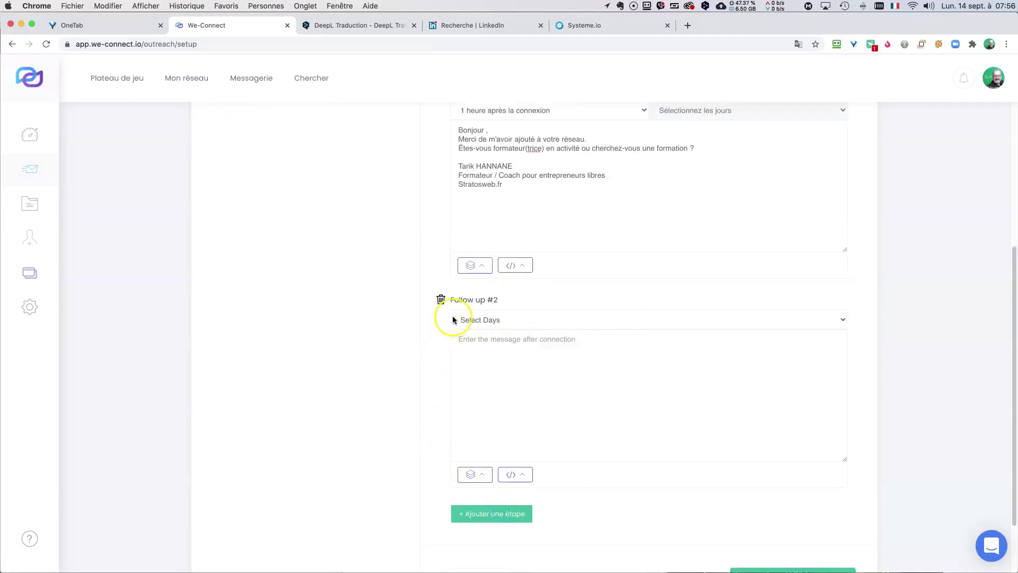
left_click(510, 321)
left_click(426, 320)
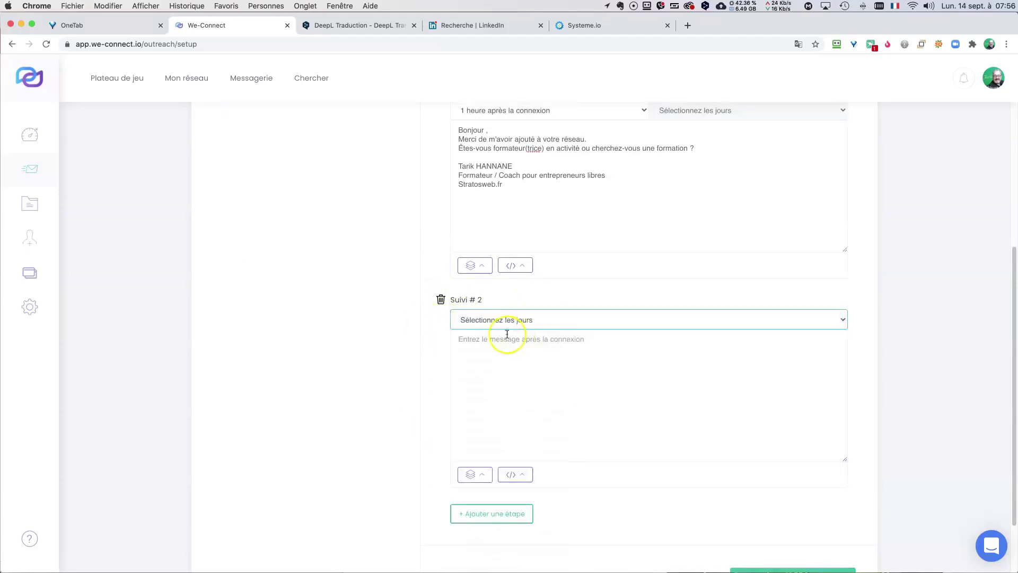
left_click(441, 300)
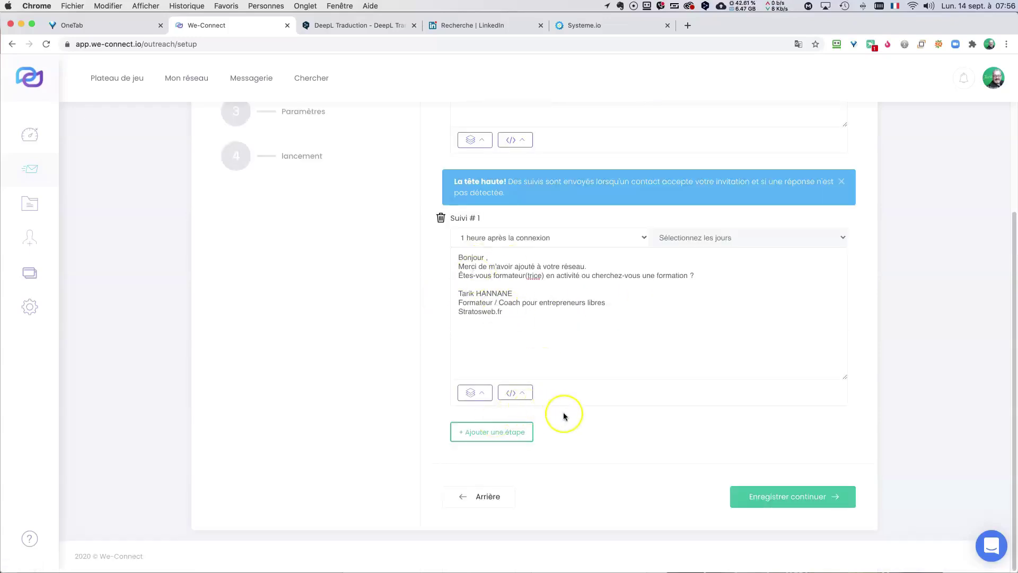
Save the messaging and settings stages and review the messages and parameters in the launch summary
left_click(789, 495)
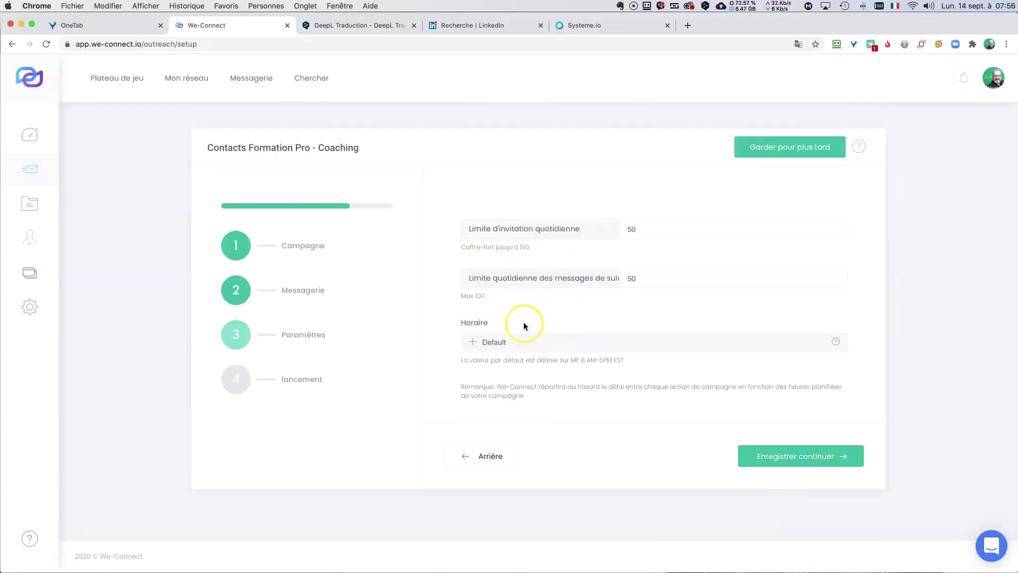
left_click(774, 454)
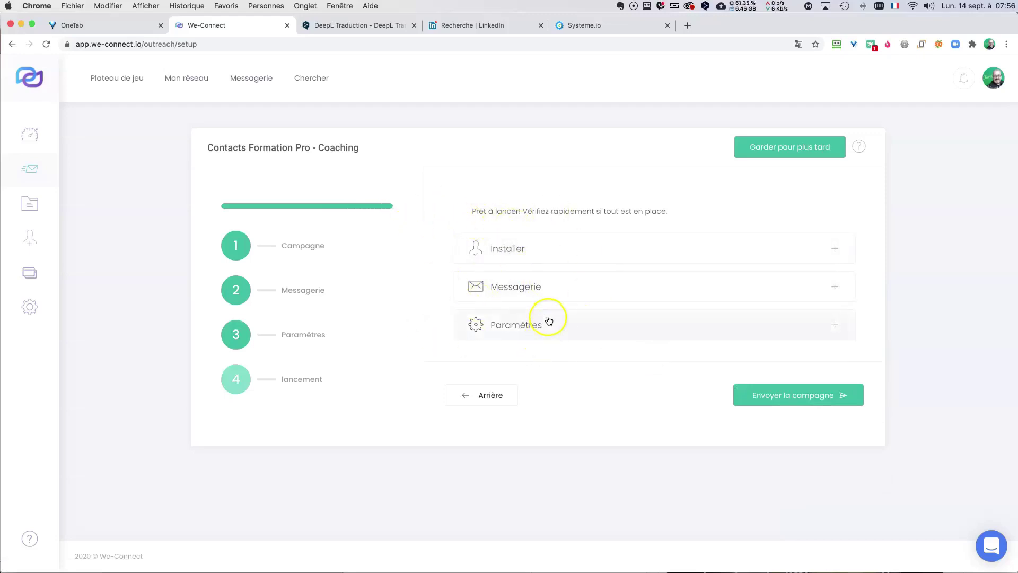
left_click(519, 287)
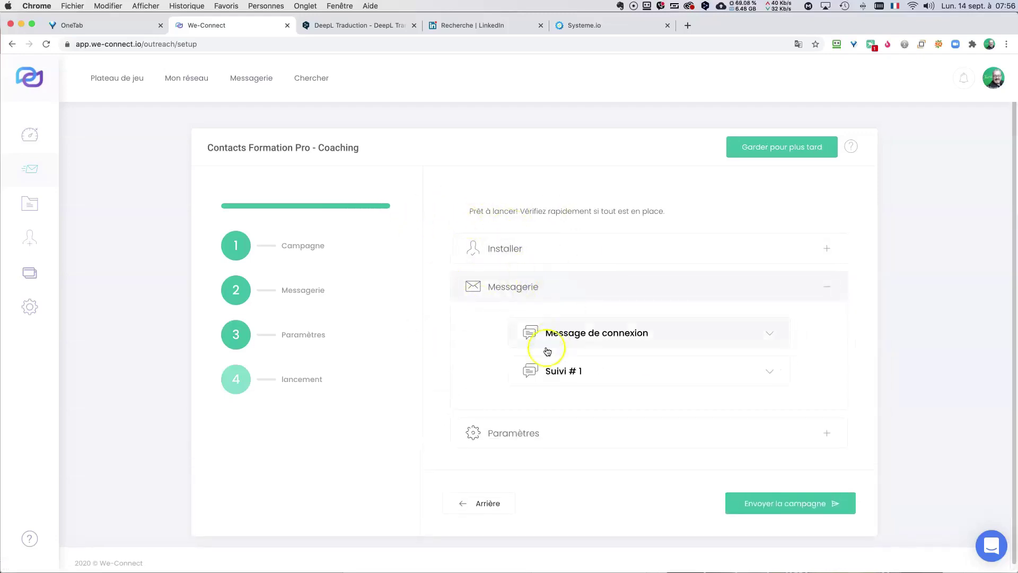
left_click(530, 287)
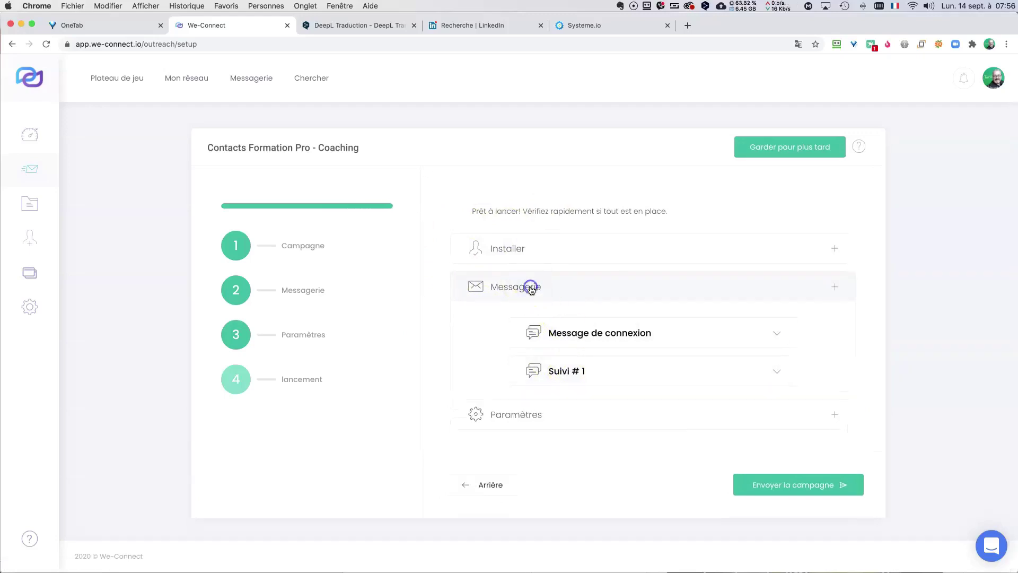
left_click(542, 327)
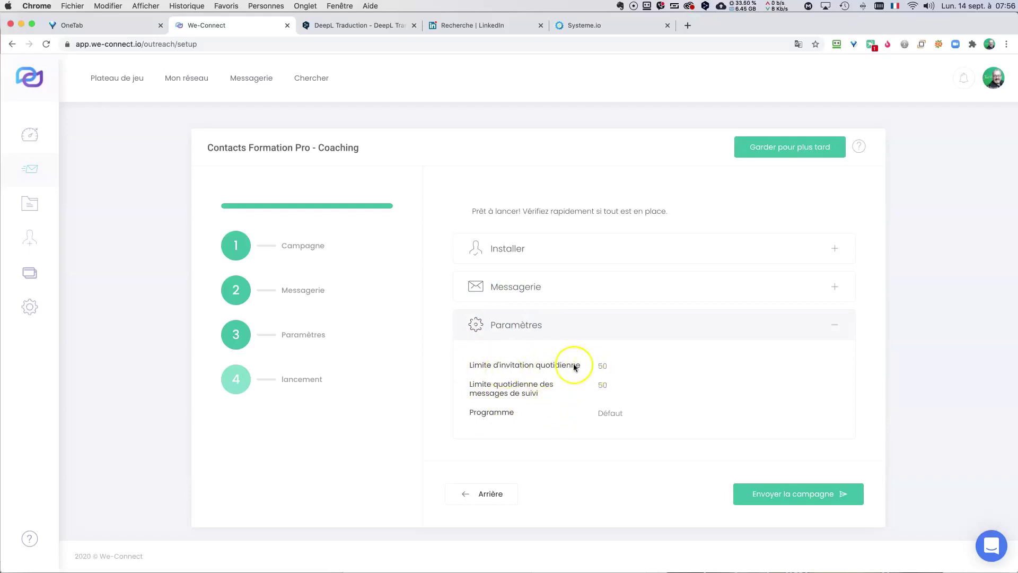
Send the Contacts Formation Pro - Coaching campaign and confirm launching it immediately
left_click(773, 496)
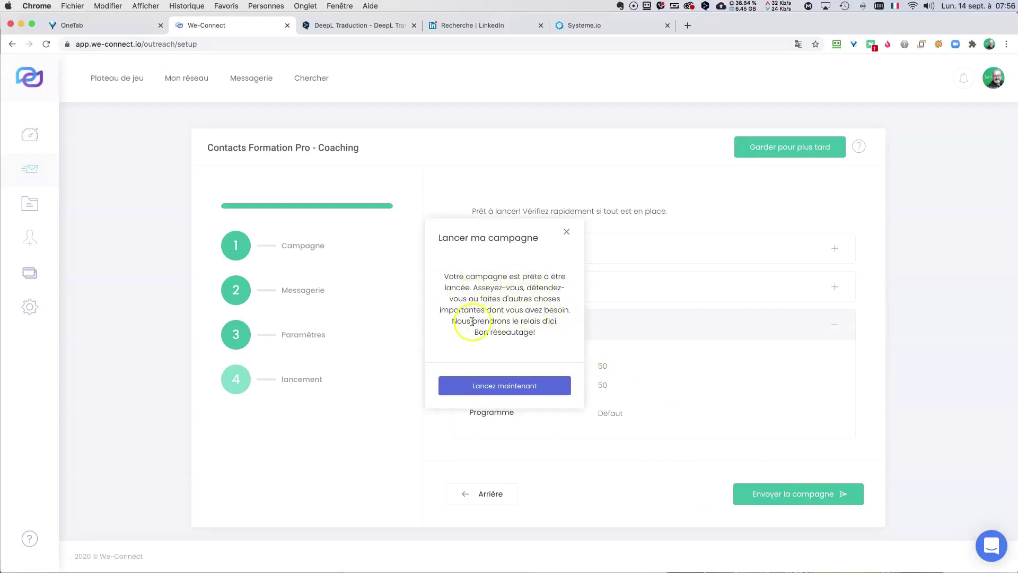
left_click(501, 386)
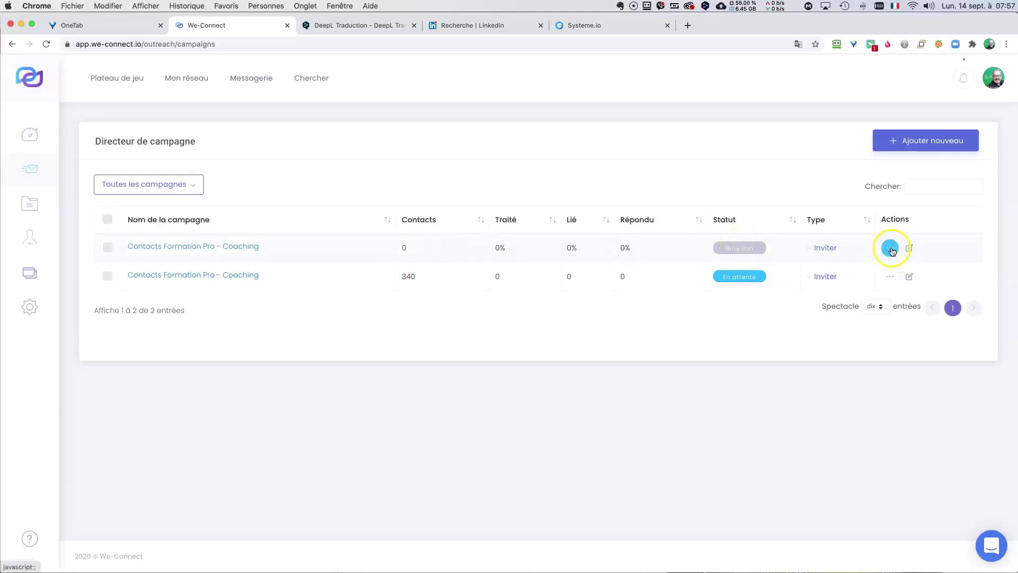
Delete the draft duplicate of the Contacts Formation Pro - Coaching campaign that has no contacts
left_click(891, 250)
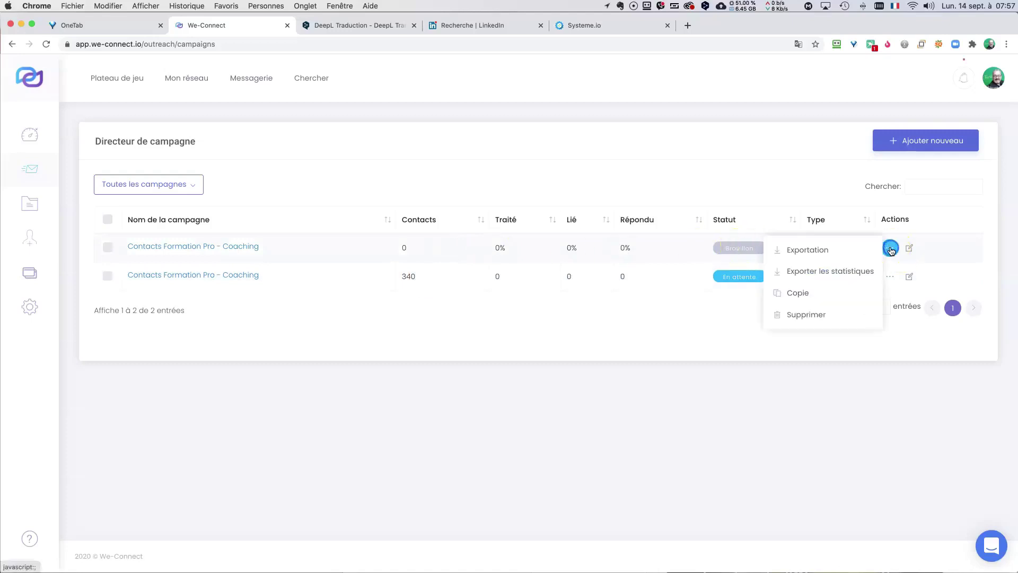
left_click(811, 313)
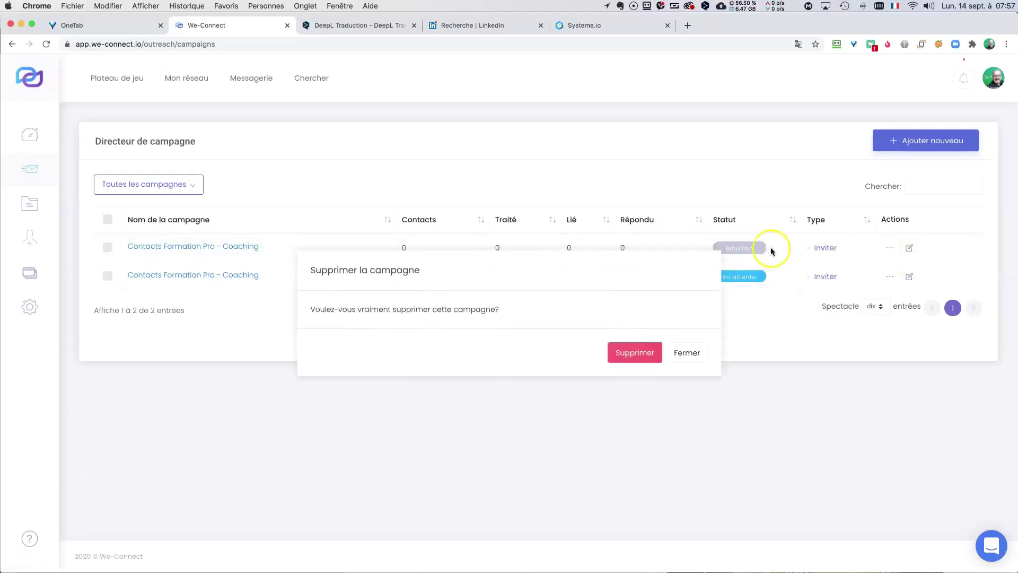
left_click(631, 351)
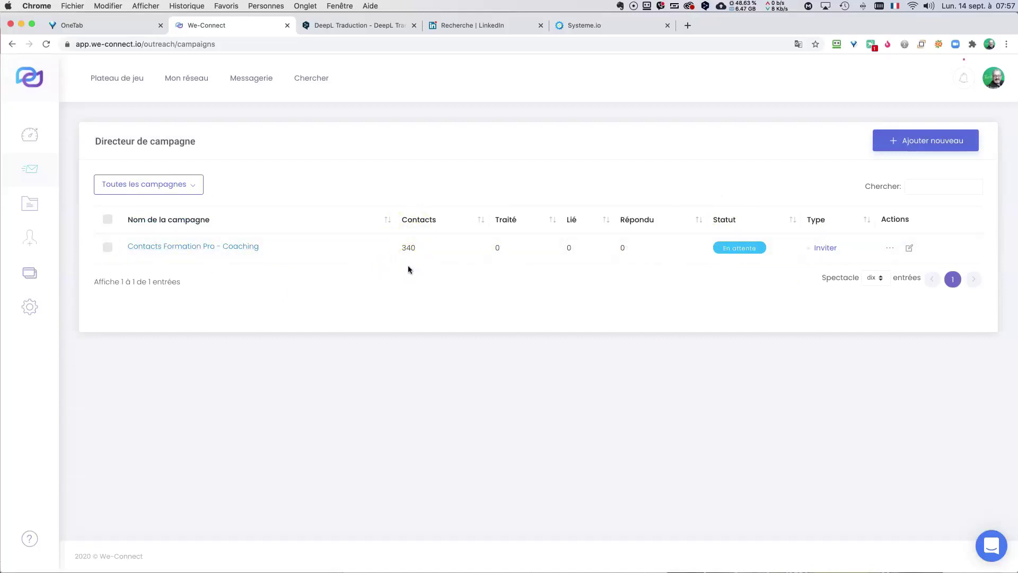
Look at the filtered LinkedIn people search and at the saved prospect lists in We-Connect
left_click(483, 25)
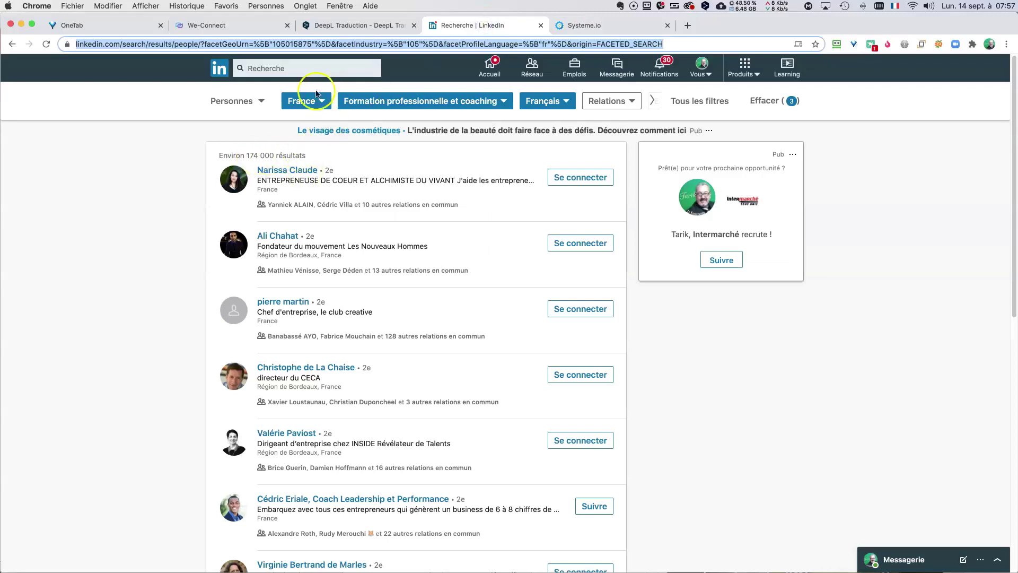
left_click(222, 26)
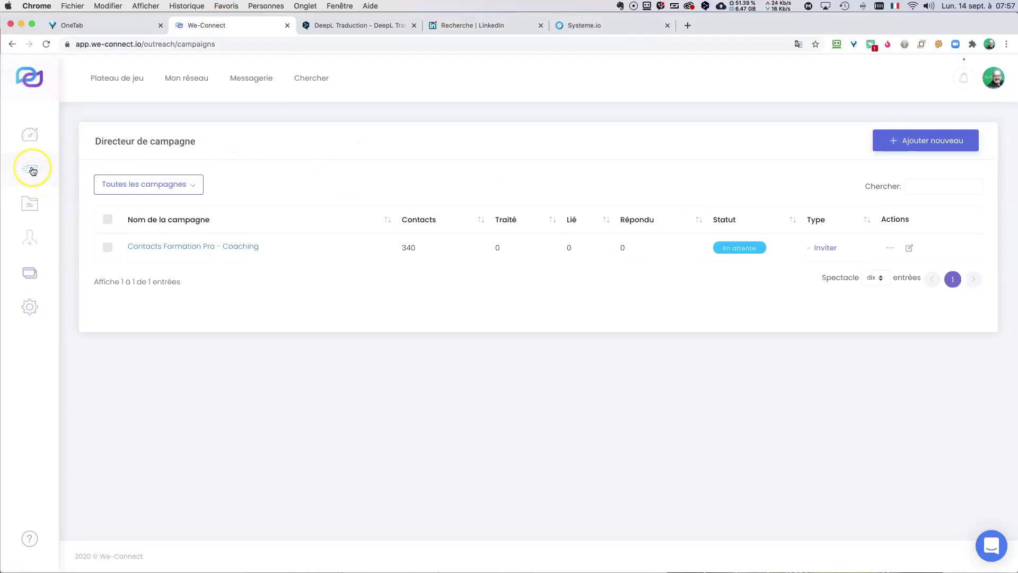
left_click(31, 202)
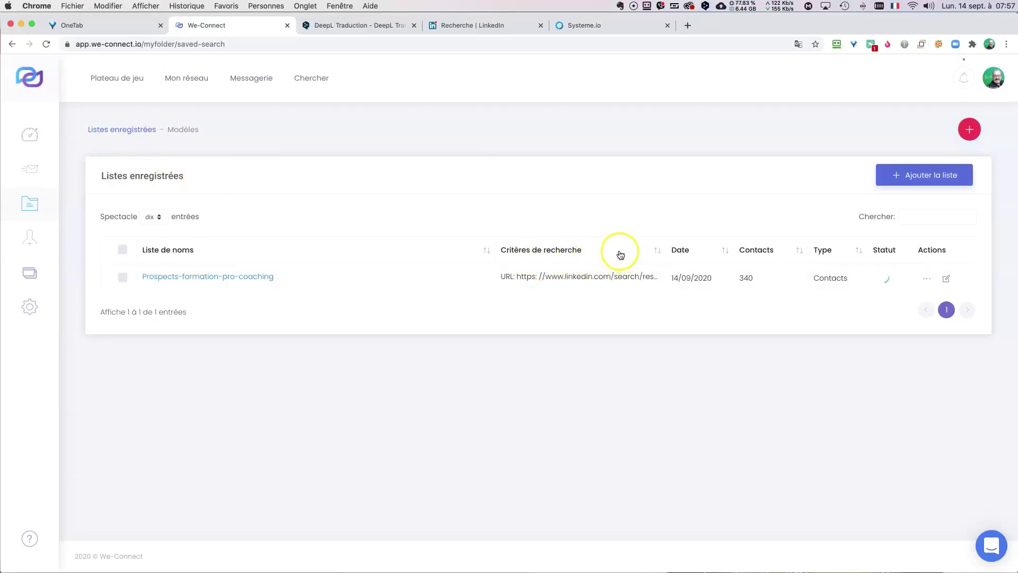
In the LinkedIn people search, replace the Formation professionnelle et coaching industry filter with Santé, forme et bien-être and look through the results
left_click(484, 27)
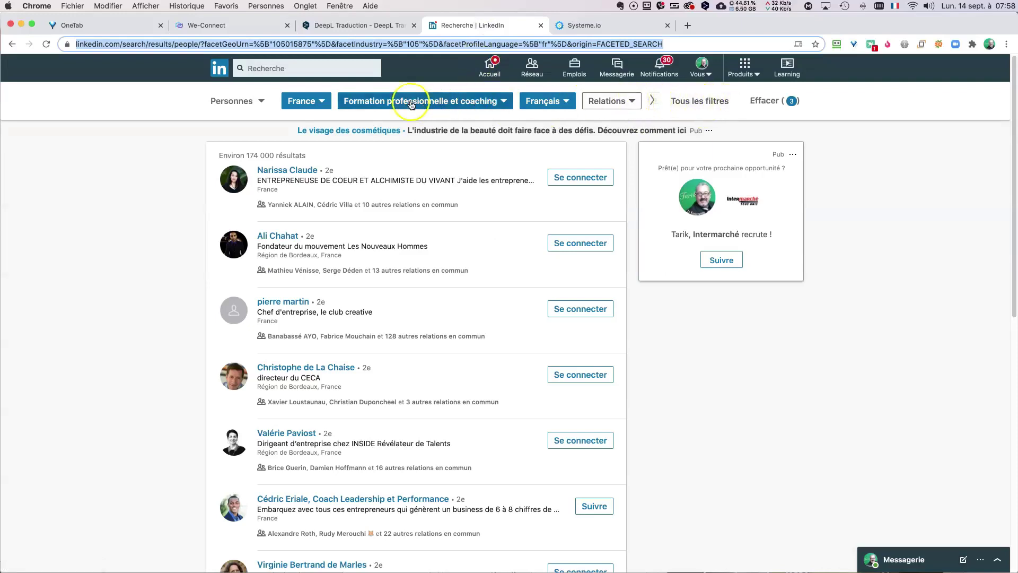
left_click(501, 101)
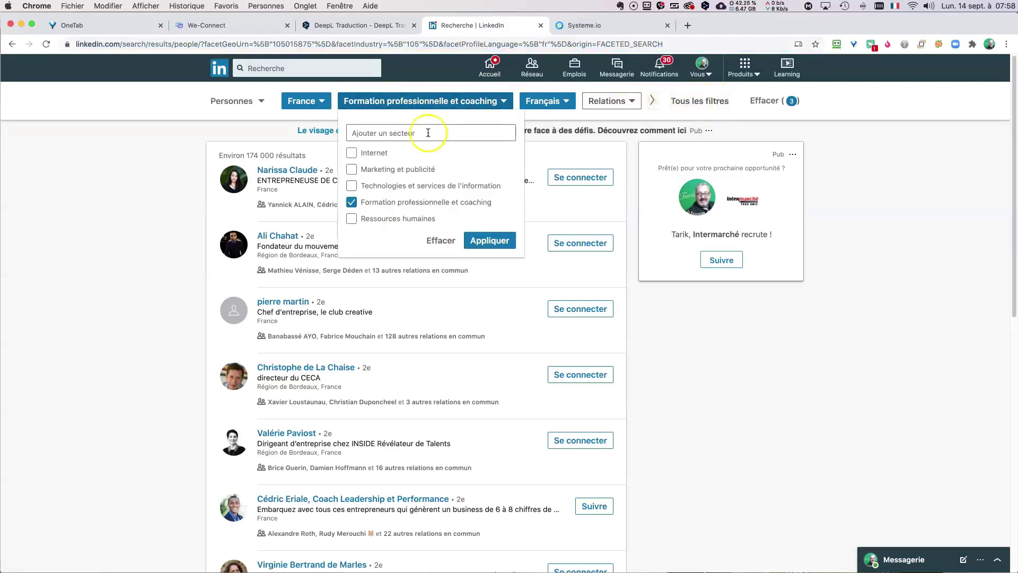
left_click(352, 202)
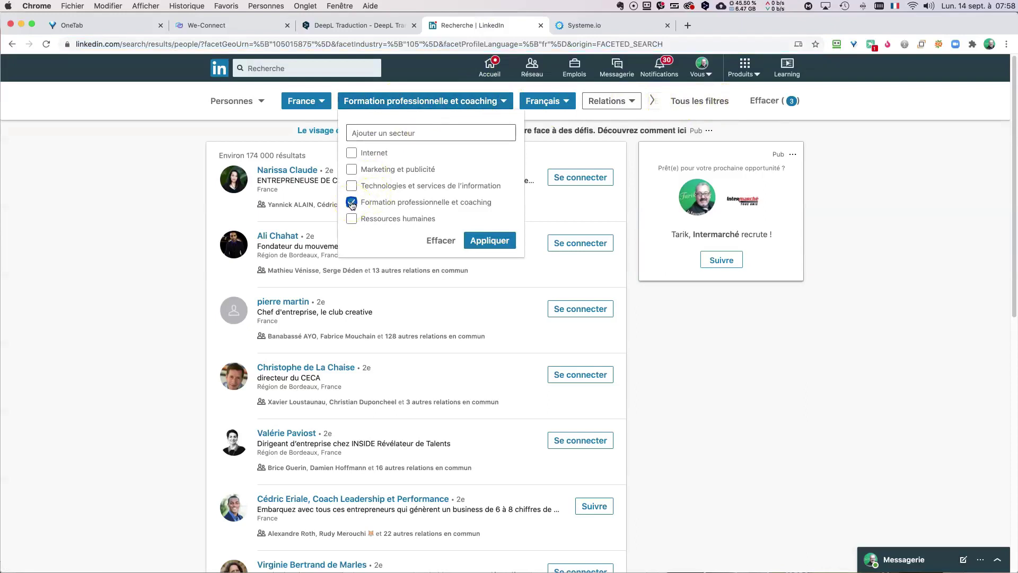
left_click(385, 132)
type("bien")
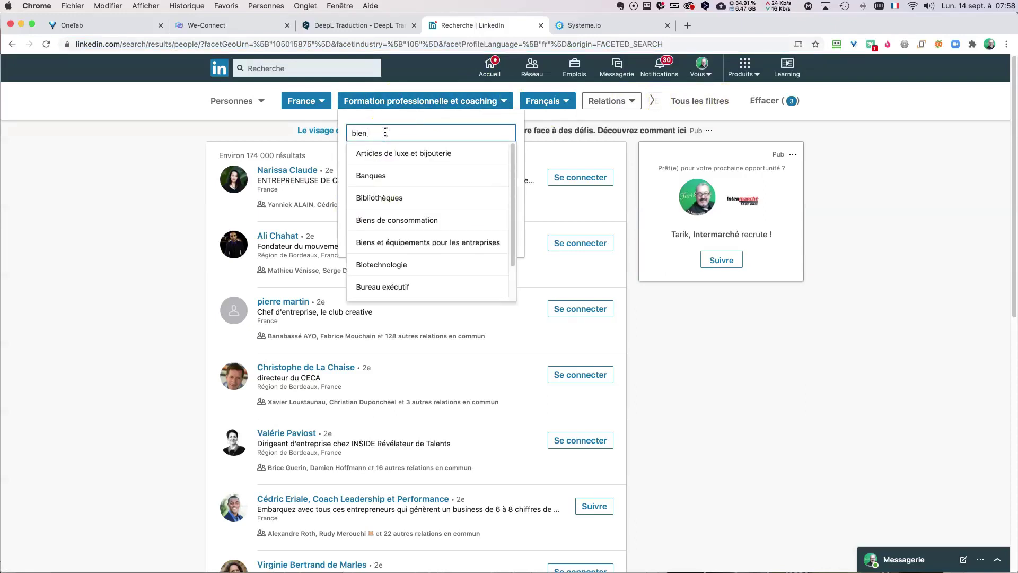
left_click(408, 193)
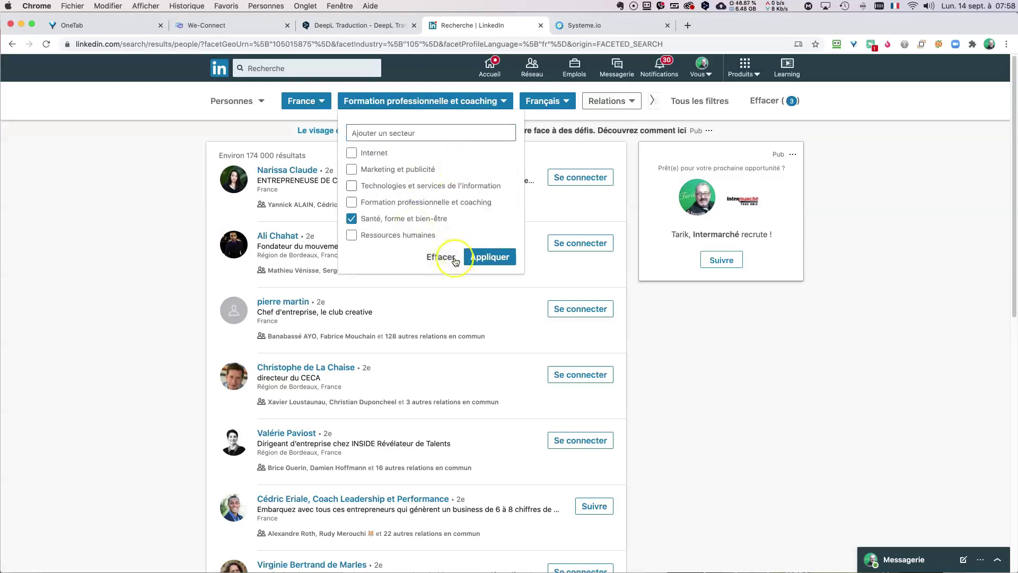
left_click(491, 257)
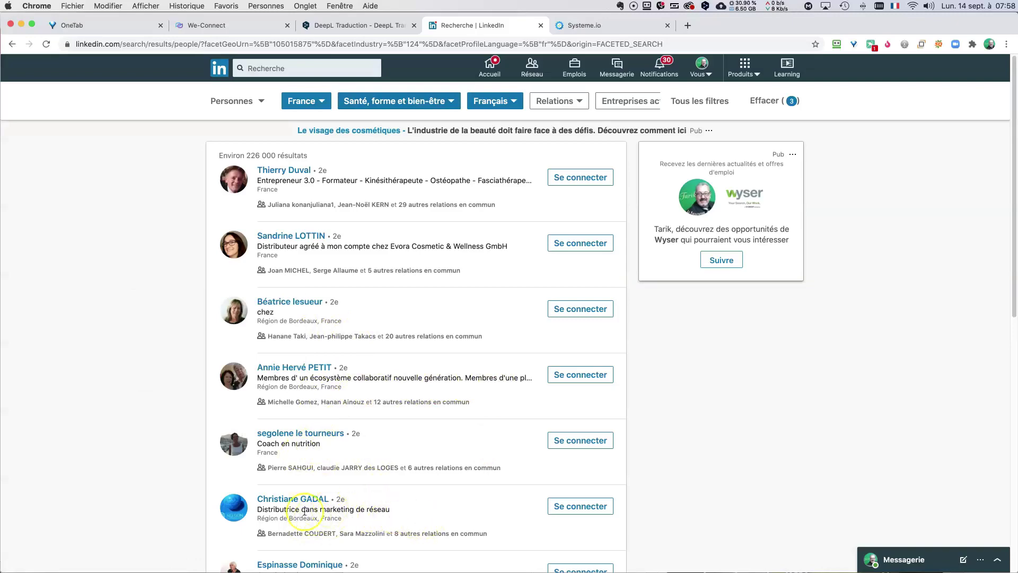
scroll(417, 523, "down", 1)
scroll(420, 517, "down", 5)
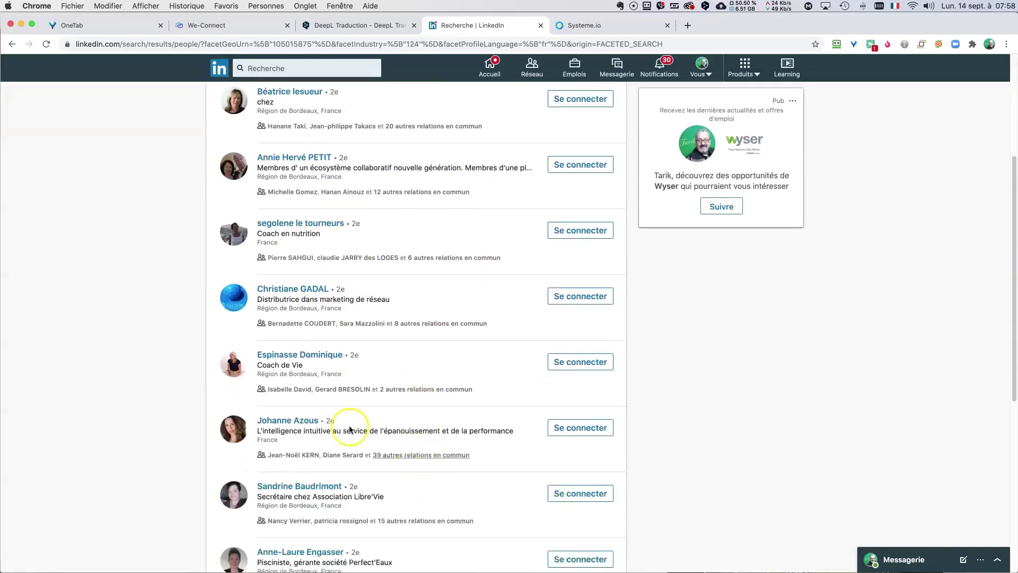
scroll(386, 416, "up", 3)
scroll(428, 423, "up", 3)
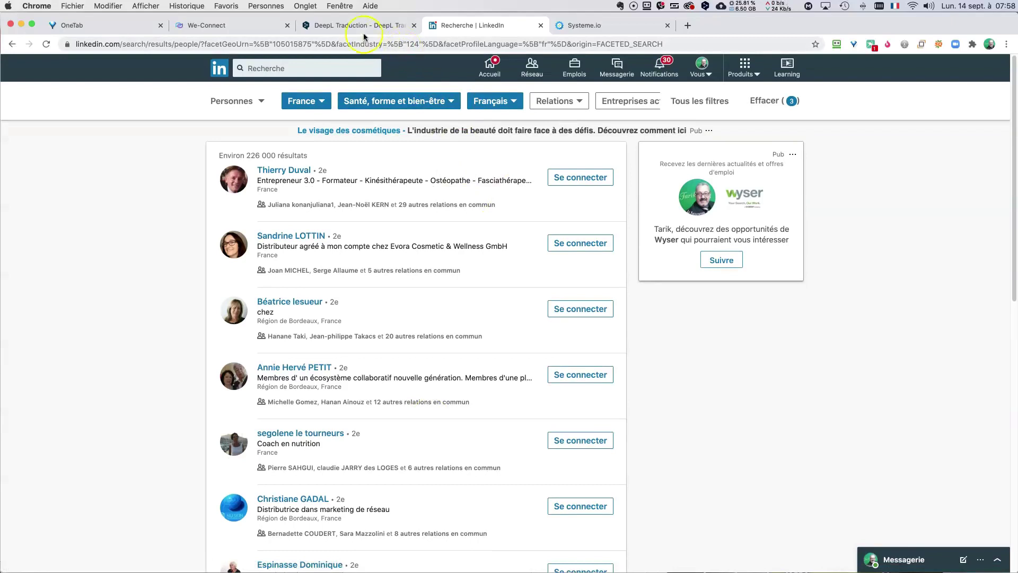
left_click(392, 45)
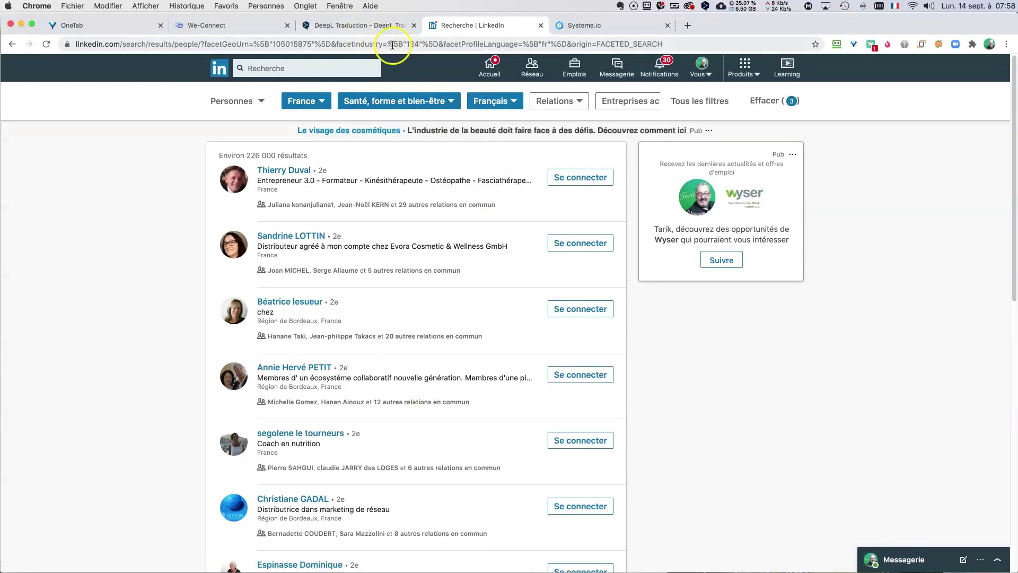
Switch to the We-Connect campaign manager, start a new campaign, set its type to Suivi automatique and review the other campaign types
left_click(229, 25)
left_click(30, 169)
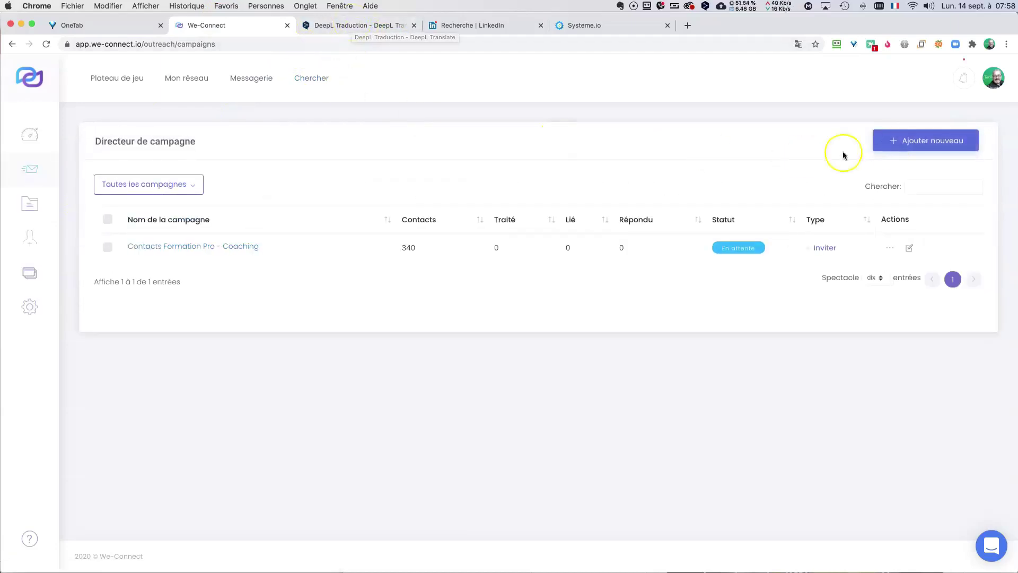
left_click(913, 142)
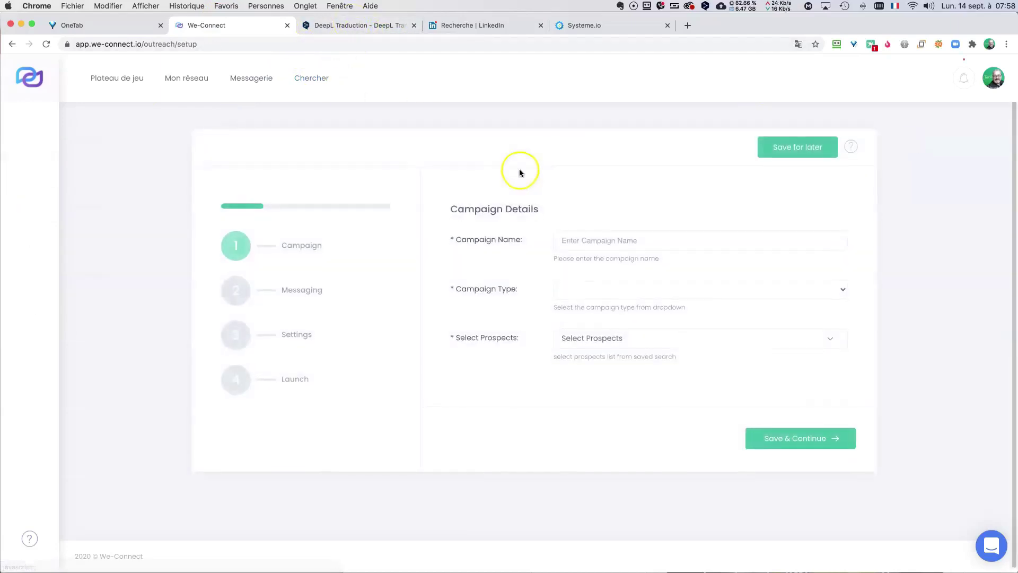
left_click(660, 293)
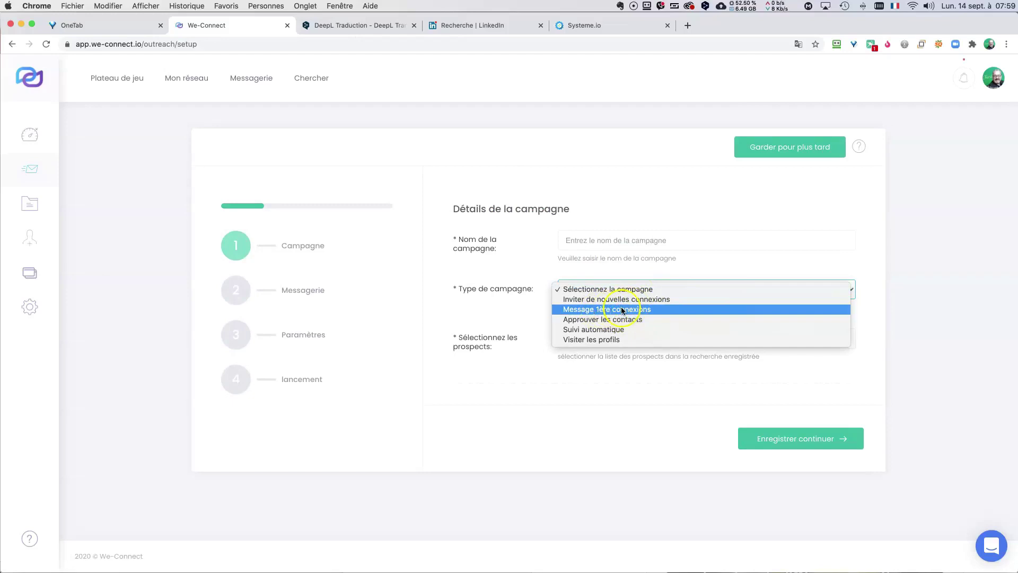
left_click(602, 330)
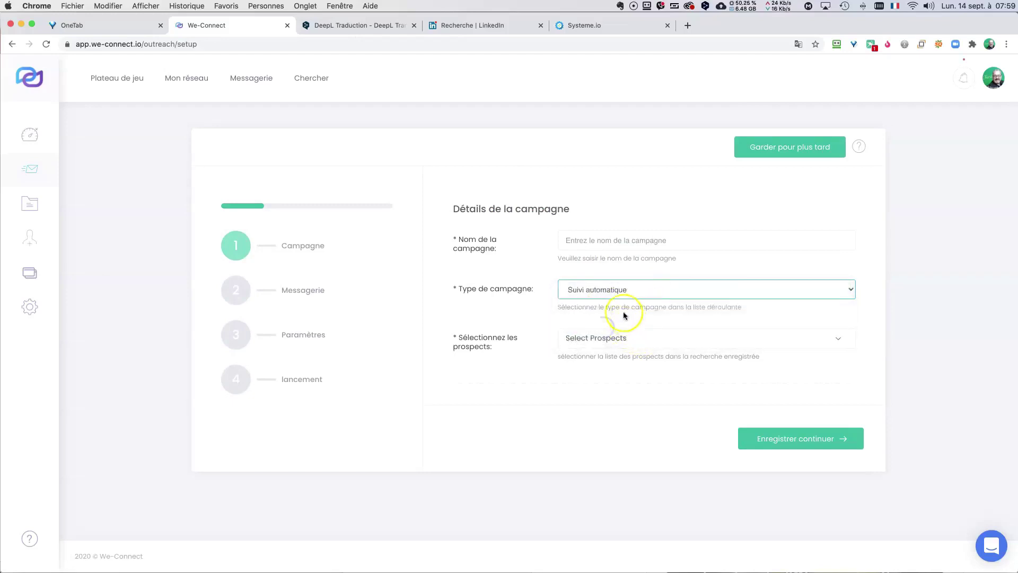
left_click(612, 290)
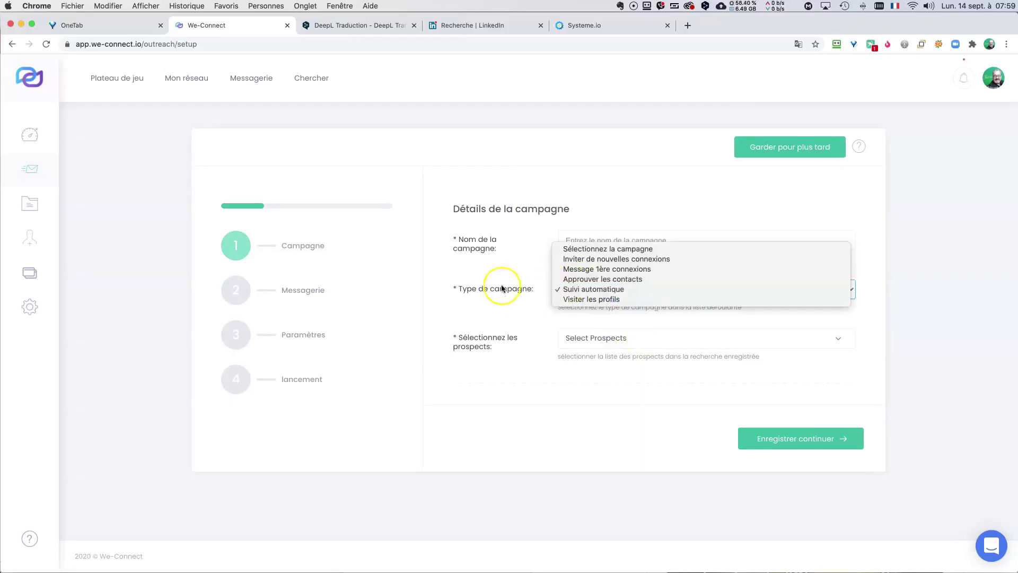
left_click(500, 264)
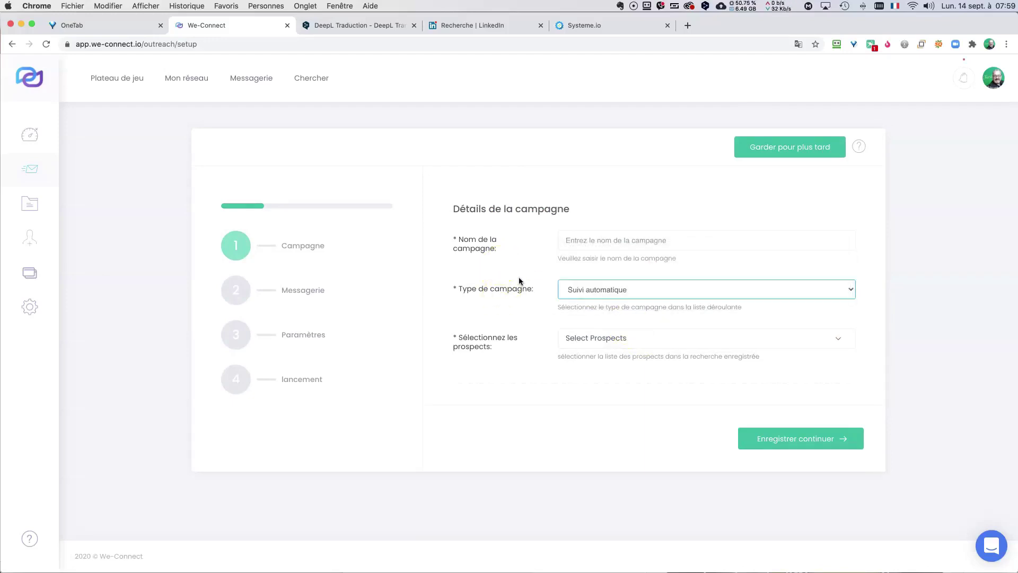